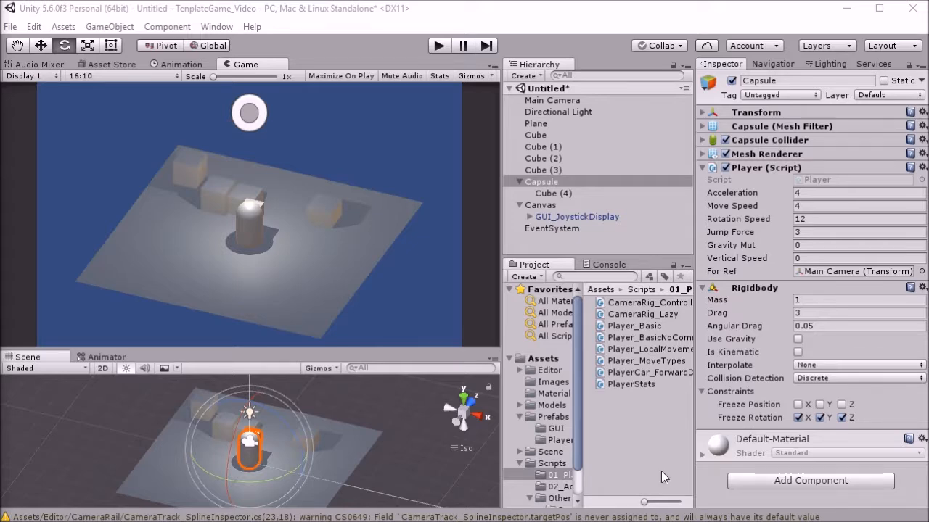
Step: Run the scene, test the capsule's movement in all directions and its jump, and stop play mode
click(439, 46)
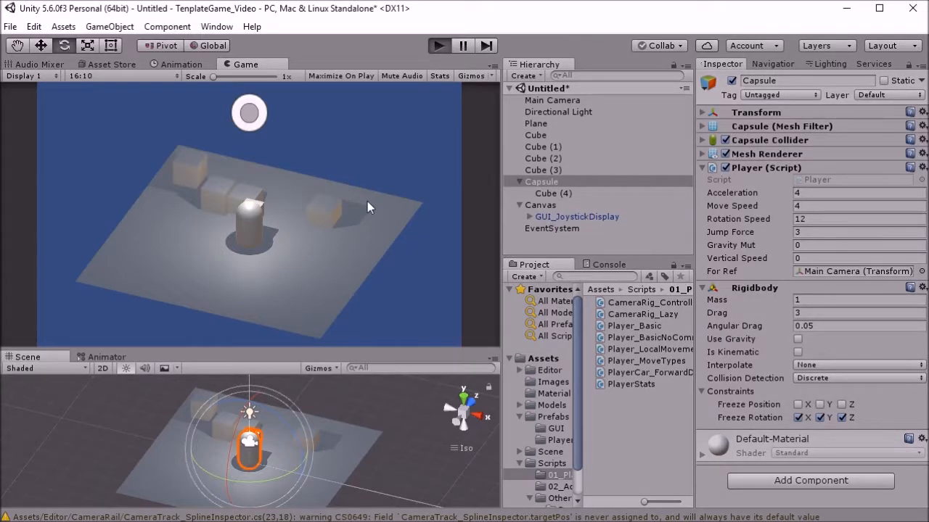
key(s)
key(w)
key(d)
key(d)
key(s)
key(a)
key(w)
key(s)
key(a)
key(w)
key(d)
key(s)
key(w)
key(space)
key(a)
key(space)
key(d)
key(s)
key(space)
key(w)
key(a)
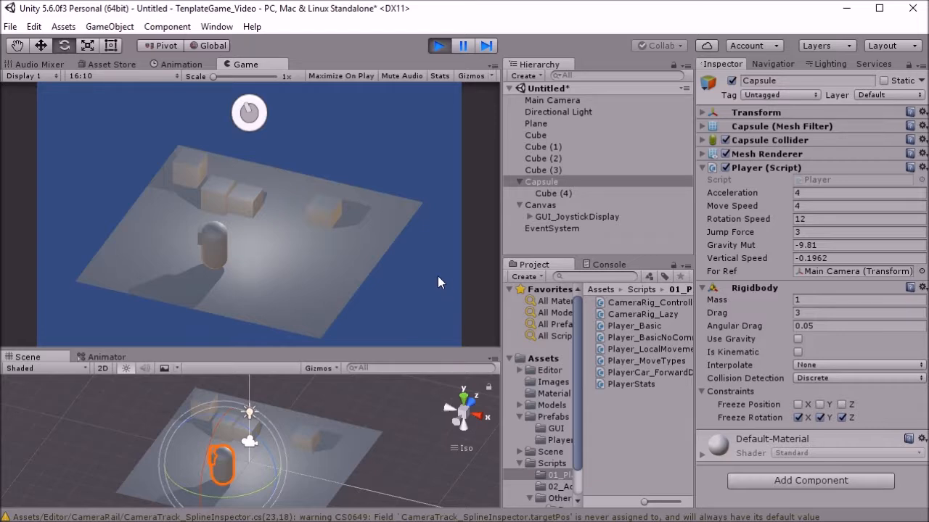
click(438, 45)
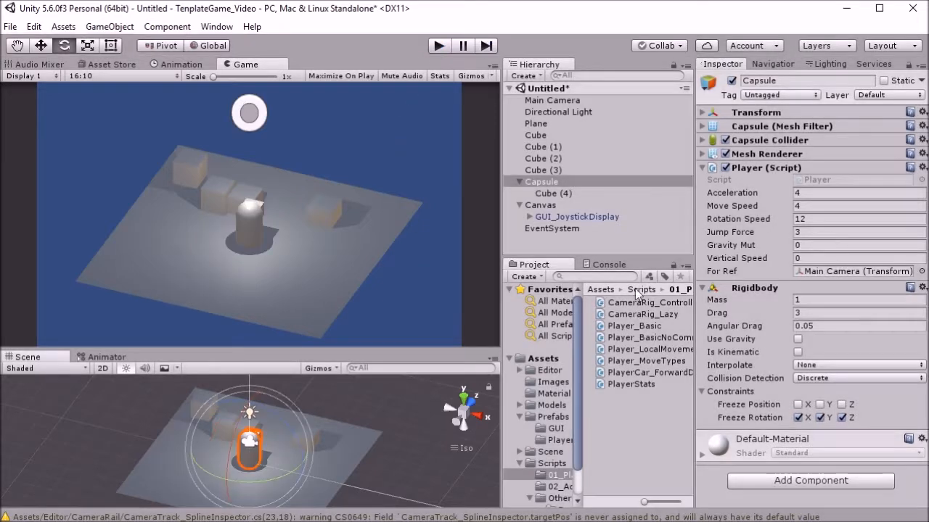
Step: Review the SimpleRob model's animation clips in the Models folder and add the model to the scene as a root object
click(549, 406)
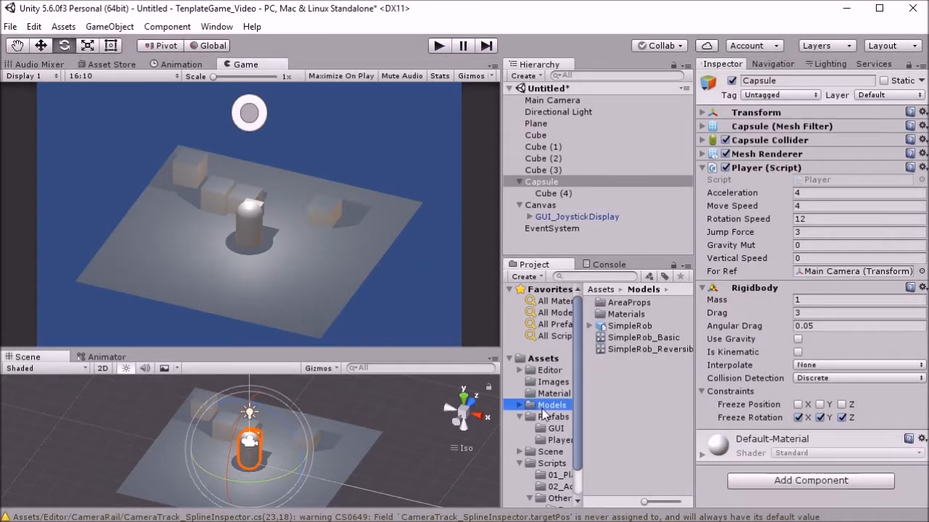
click(611, 327)
drag(811, 248, 815, 349)
scroll(835, 213, down, 5)
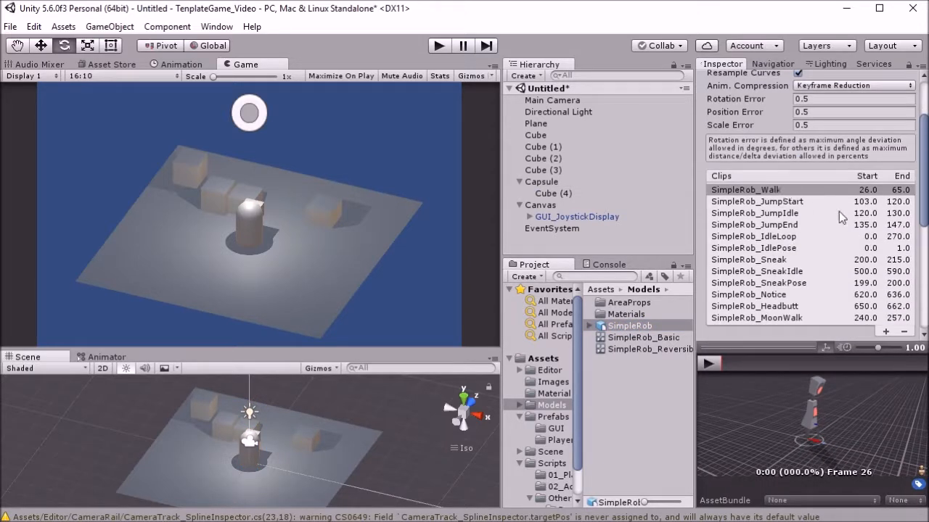
scroll(791, 187, up, 2)
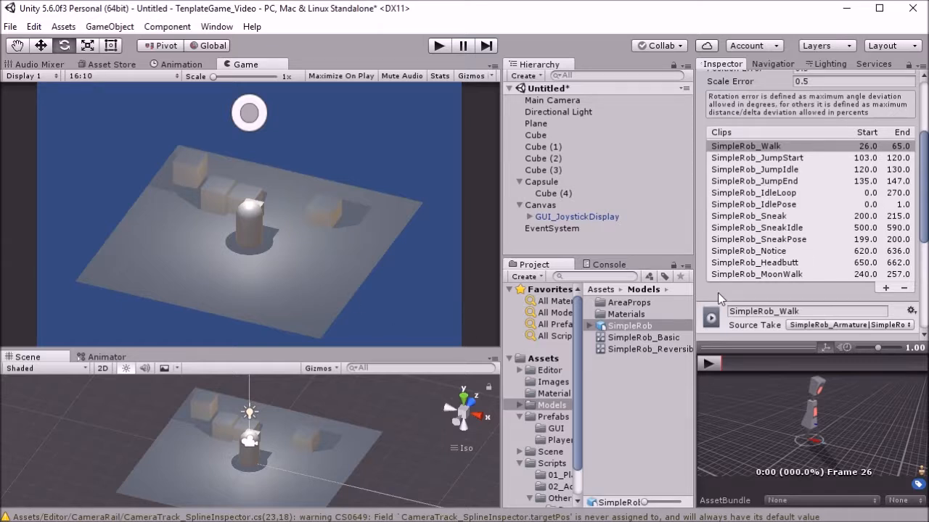
drag(629, 324, 542, 245)
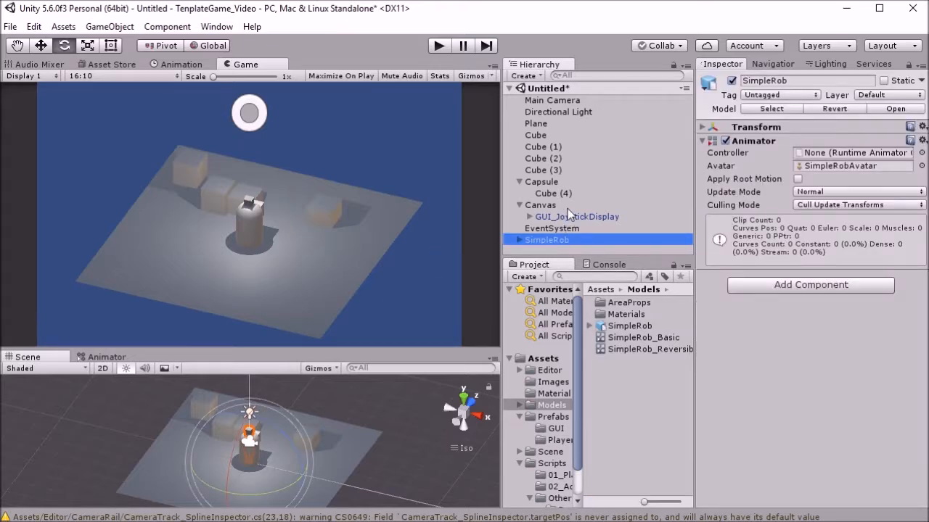
Step: Add a Rigidbody to SimpleRob with drag 3, gravity disabled and rotation frozen on X, Y and Z
click(783, 287)
click(791, 340)
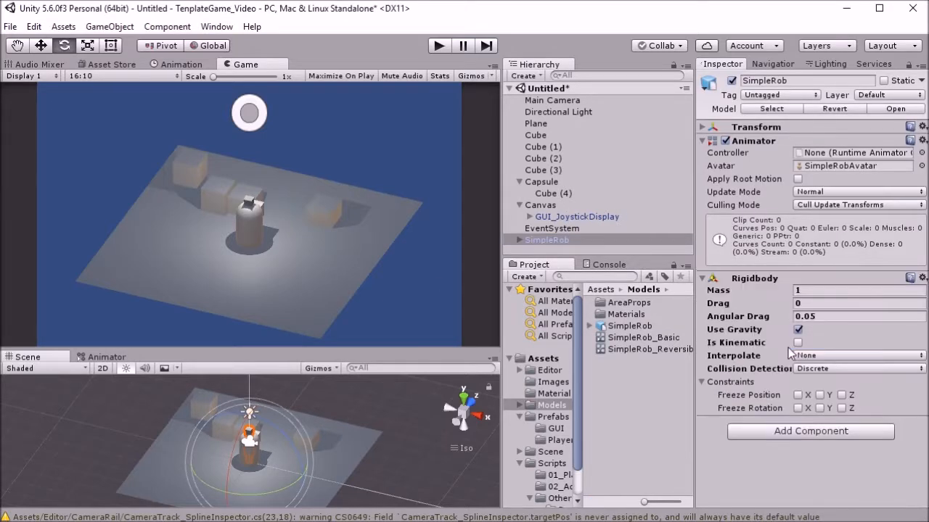
click(804, 304)
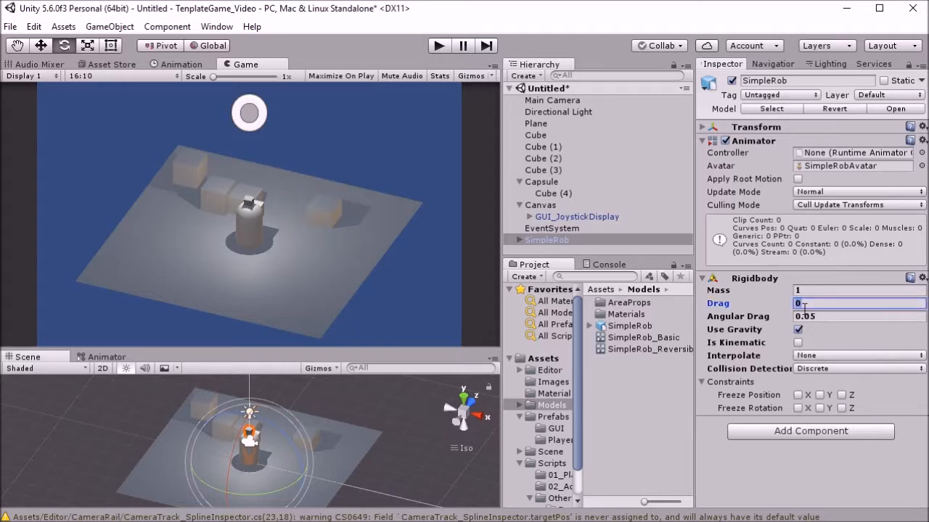
click(798, 409)
click(819, 408)
click(798, 329)
Step: Add a Capsule Collider component to SimpleRob
click(798, 431)
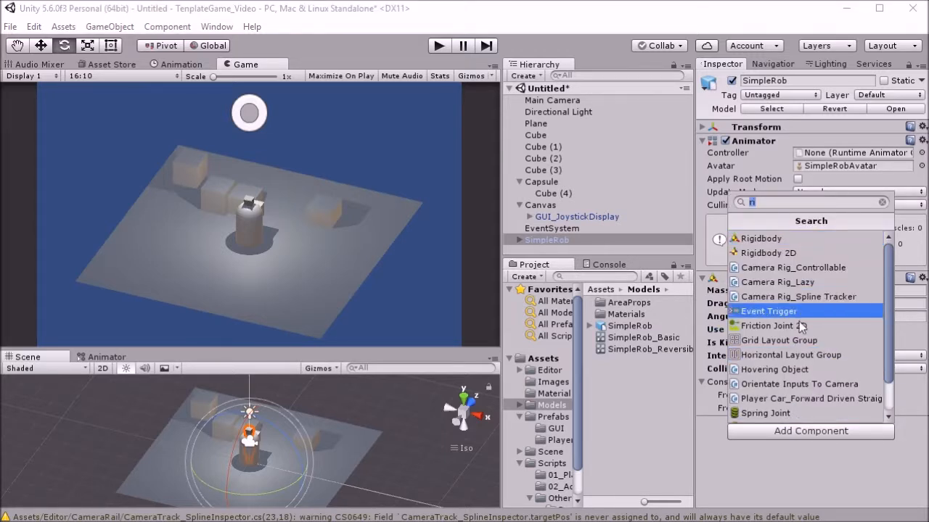
text(ca)
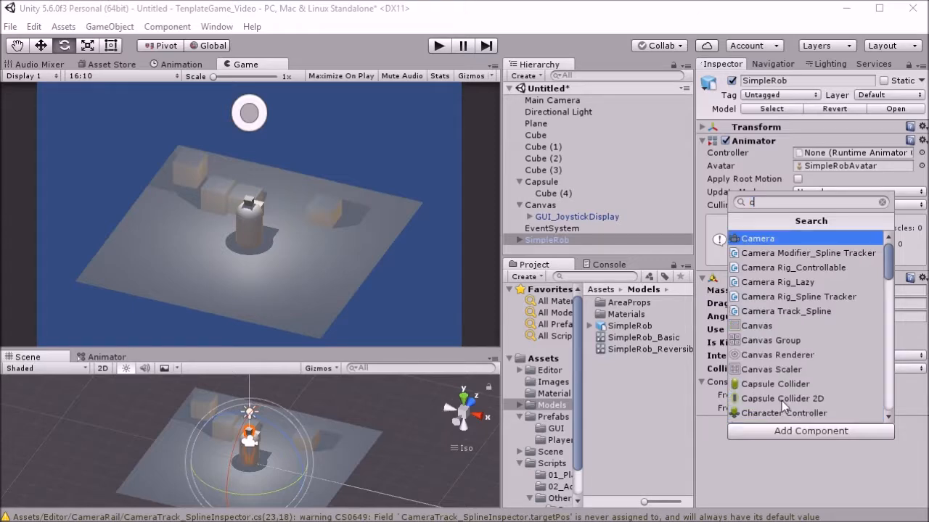
click(800, 385)
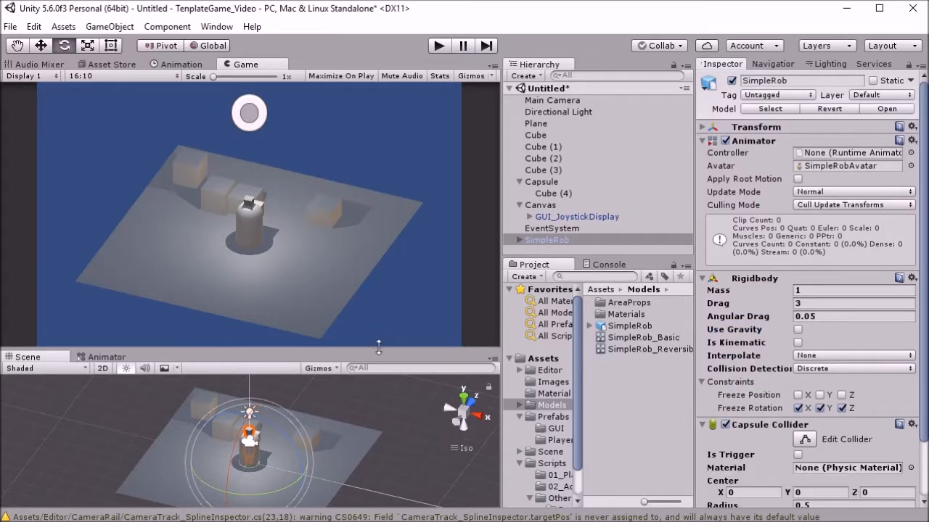
Step: Enlarge the Scene view and move the Capsule along its X axis so that it stands beside SimpleRob
drag(378, 348, 378, 219)
scroll(319, 304, up, 5)
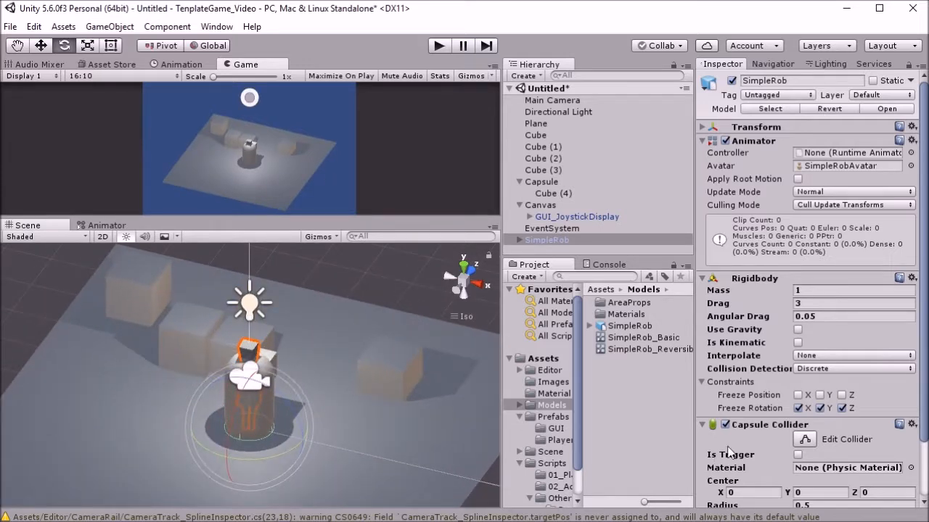
scroll(729, 451, down, 3)
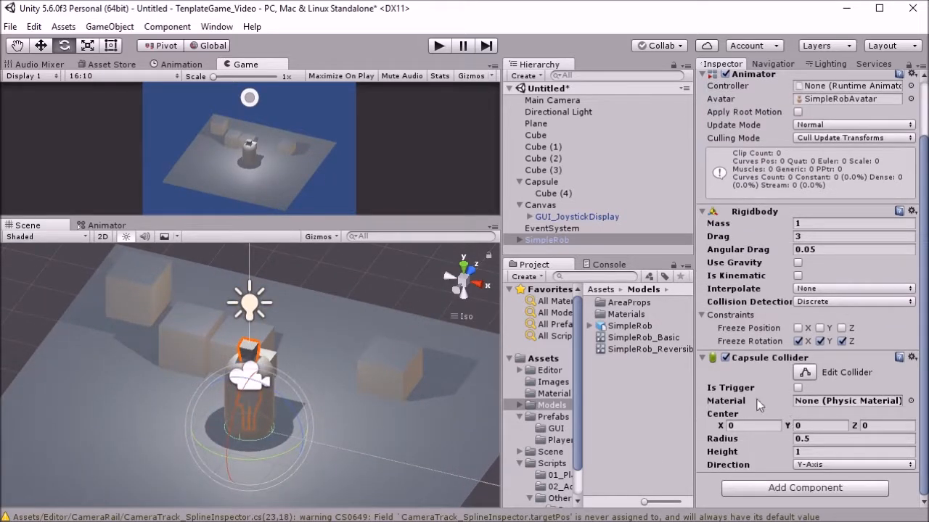
click(553, 193)
click(541, 182)
click(42, 46)
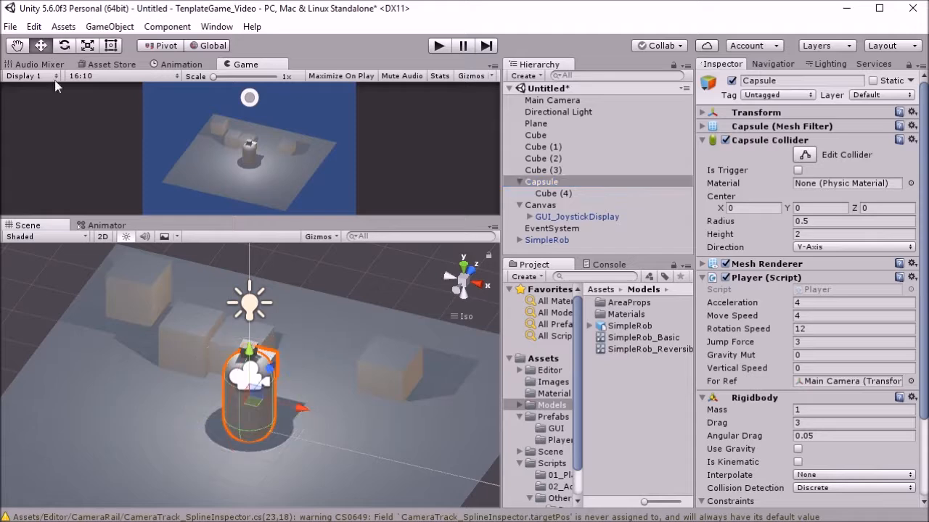
drag(305, 408, 248, 393)
Step: Fit SimpleRob's Capsule Collider to the body with centre Y 1, height 2 and radius 0.23
click(519, 242)
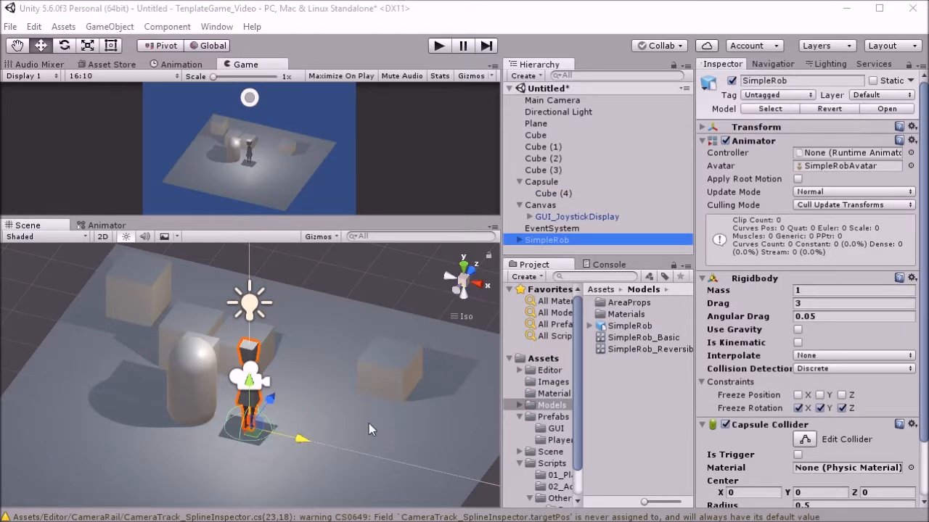
alt+drag(335, 386, 335, 347)
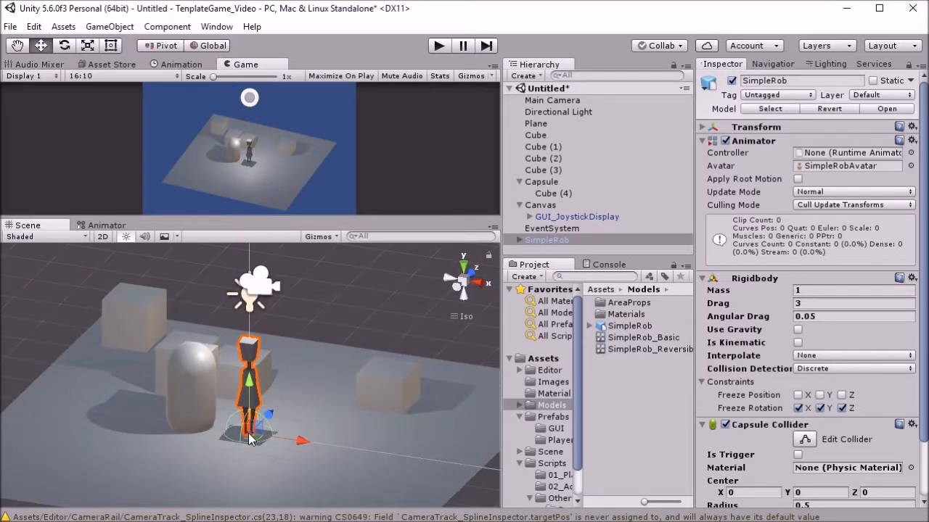
scroll(754, 385, down, 3)
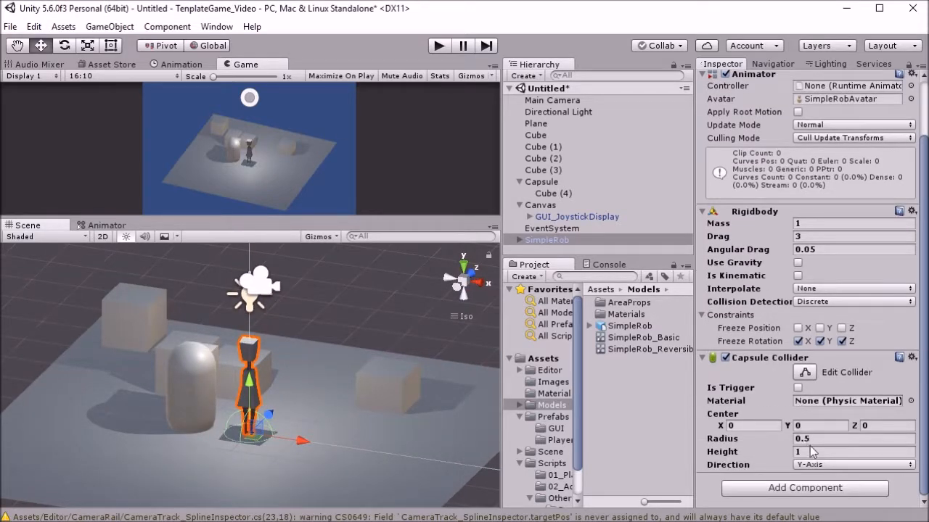
click(812, 426)
text(1)
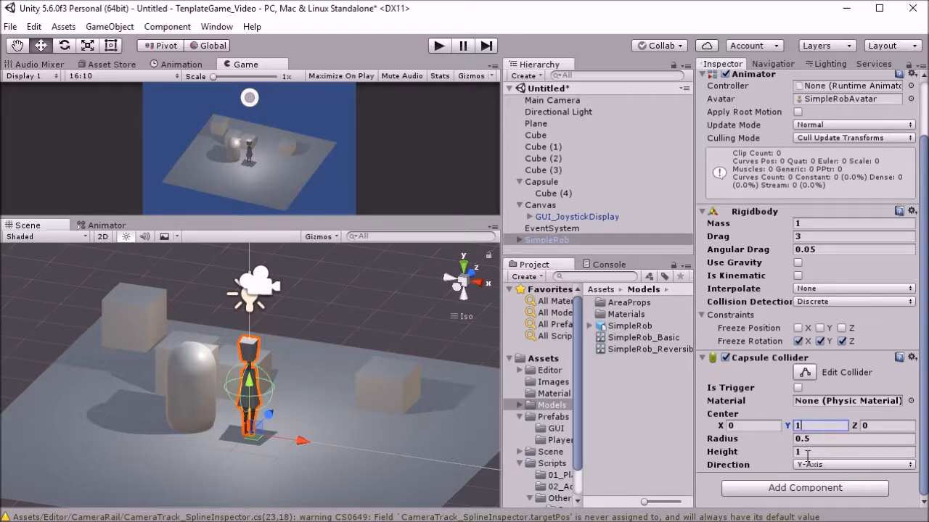
click(807, 452)
text(2)
click(795, 439)
text(0.23)
alt+drag(358, 327, 258, 379)
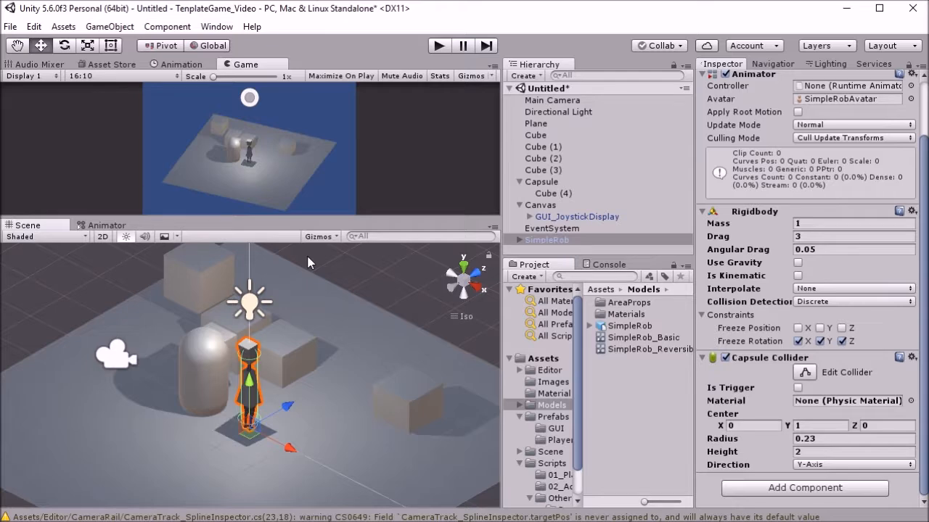
Step: Copy the Player script component from Capsule with its values and paste it as a new component on SimpleRob
click(702, 211)
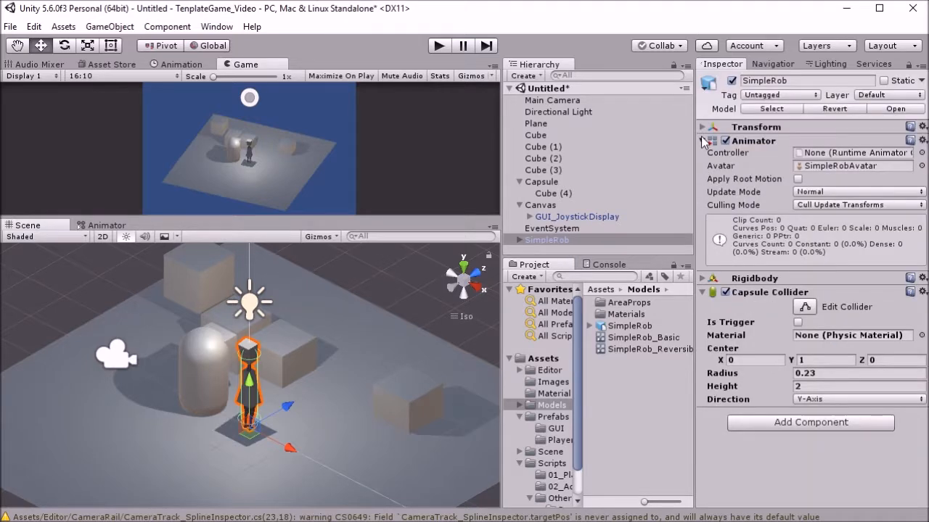
click(702, 141)
click(542, 184)
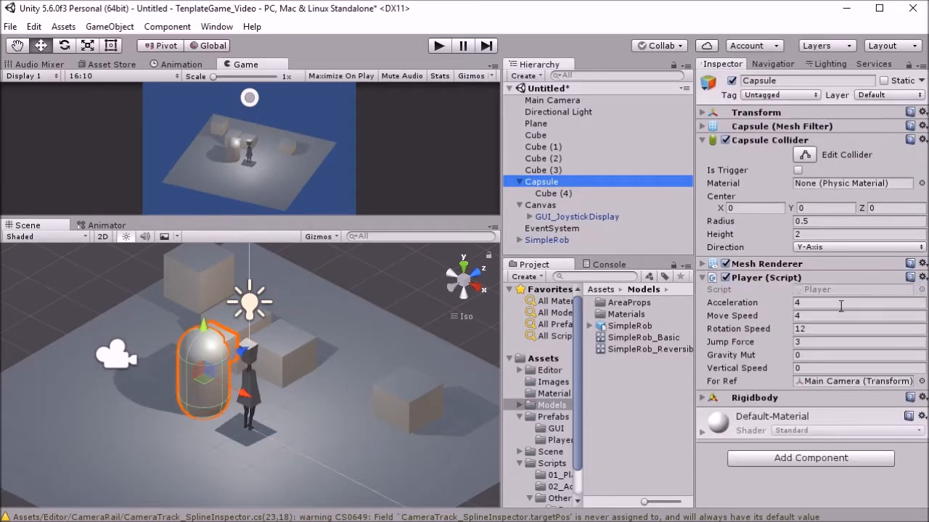
click(920, 280)
click(808, 395)
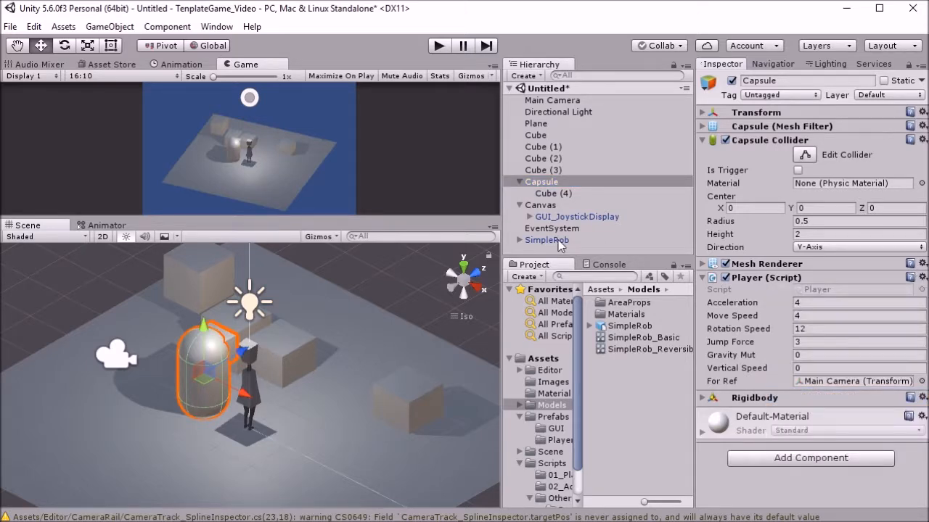
click(551, 240)
click(922, 168)
click(902, 182)
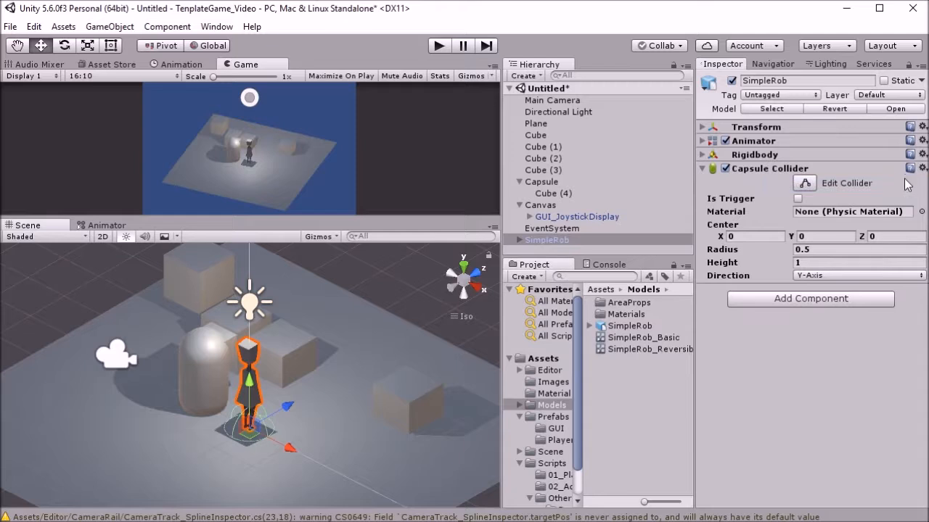
click(922, 168)
click(875, 302)
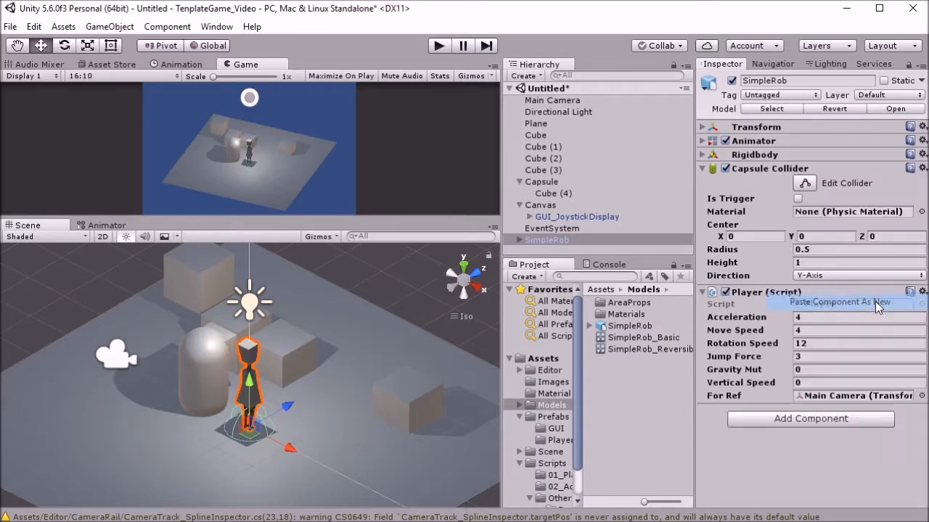
click(704, 167)
Step: Run the scene to test SimpleRob's movement with the Player script, restarting play mode once
click(438, 46)
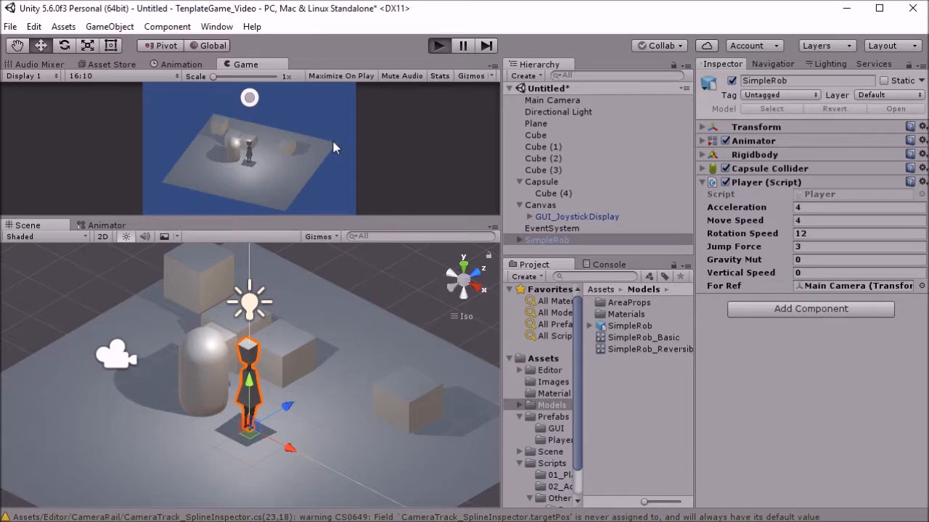
click(439, 46)
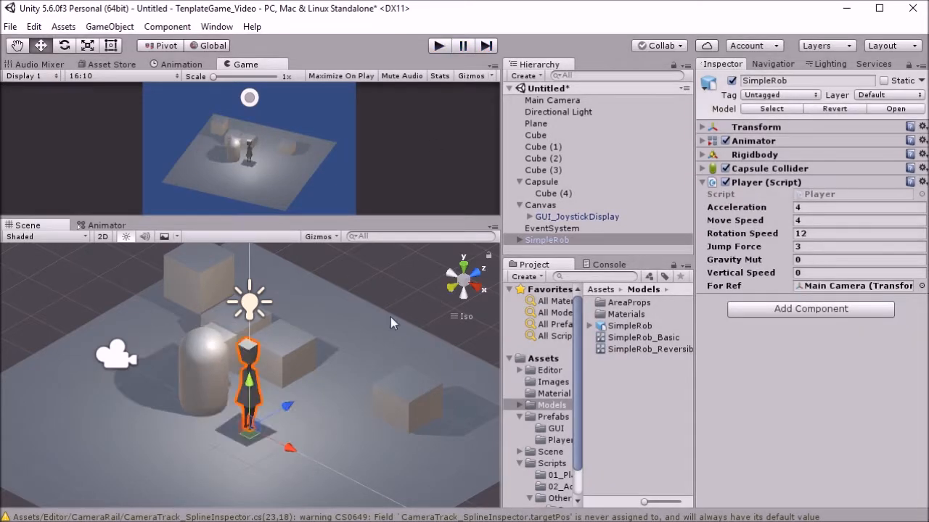
click(437, 46)
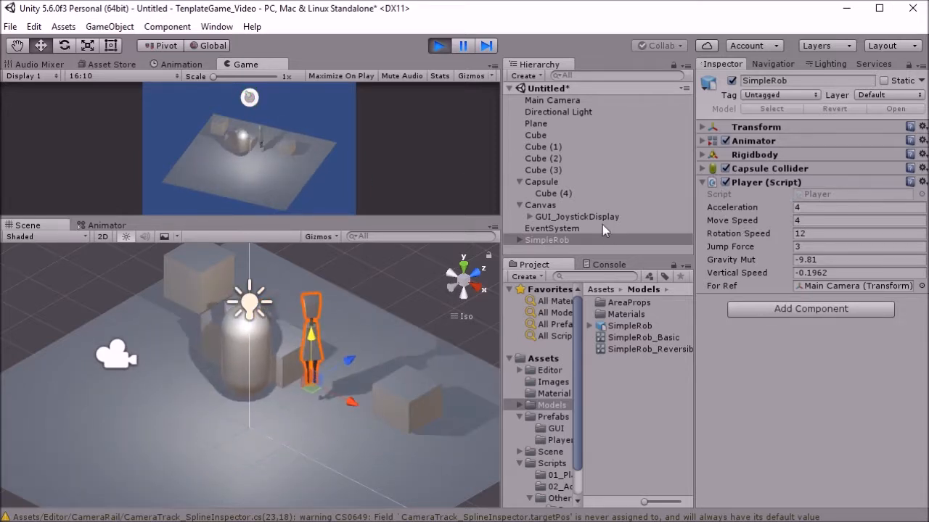
Step: Compare SimpleRob's Rigidbody settings and ground contact with the Capsule's from several angles, and stop play mode
click(701, 154)
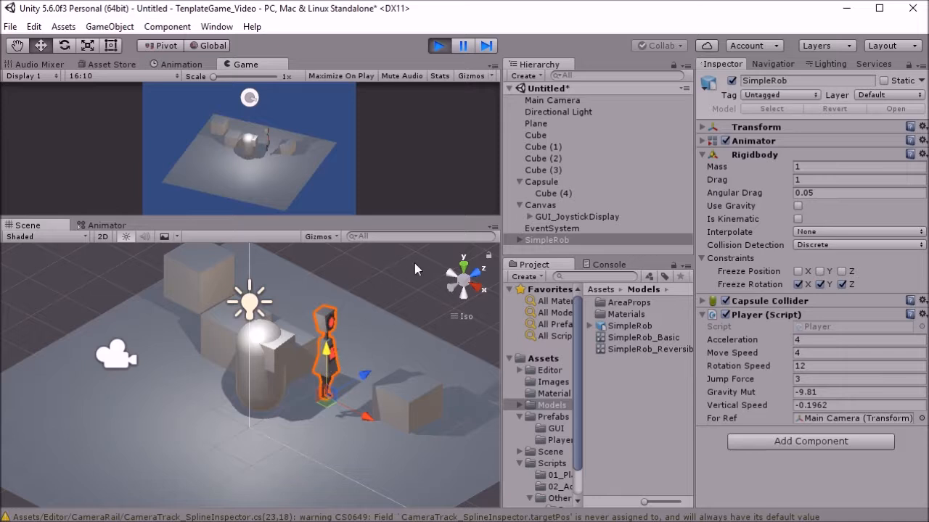
right_drag(349, 314, 464, 190)
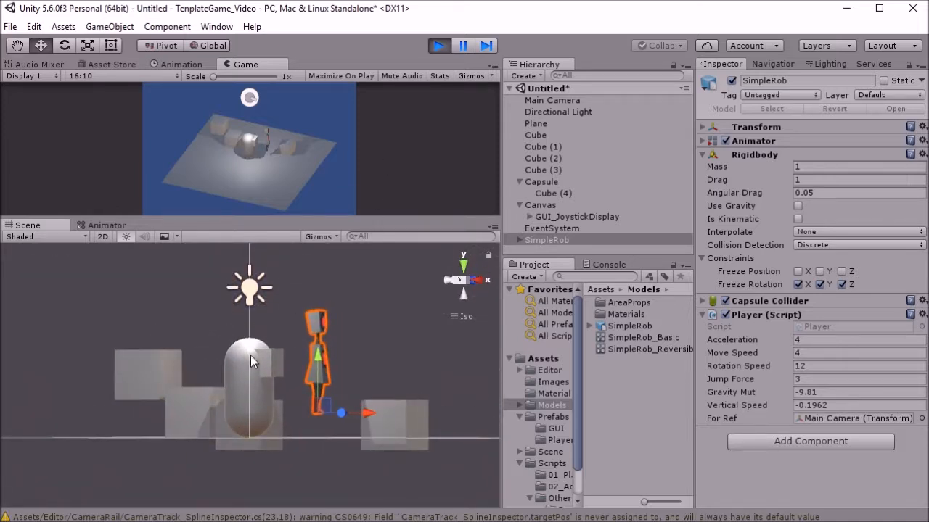
click(245, 360)
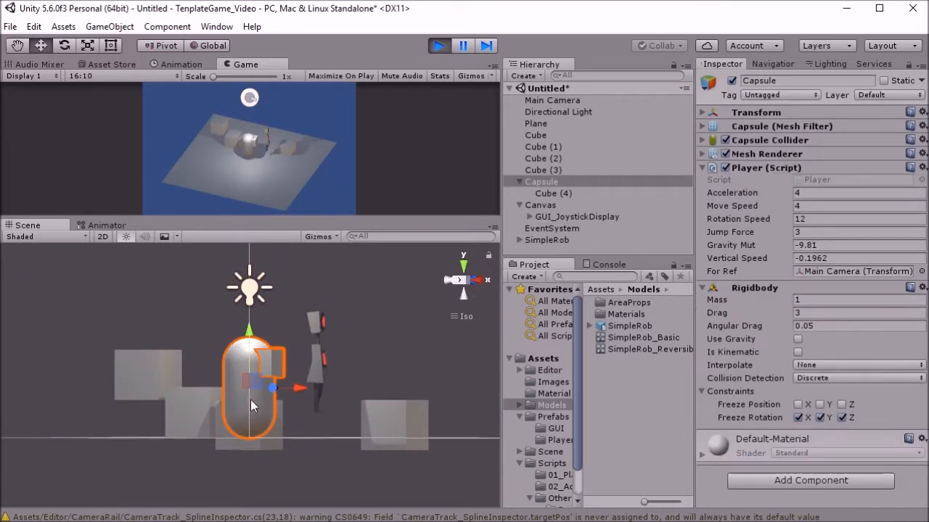
alt+drag(252, 392, 272, 390)
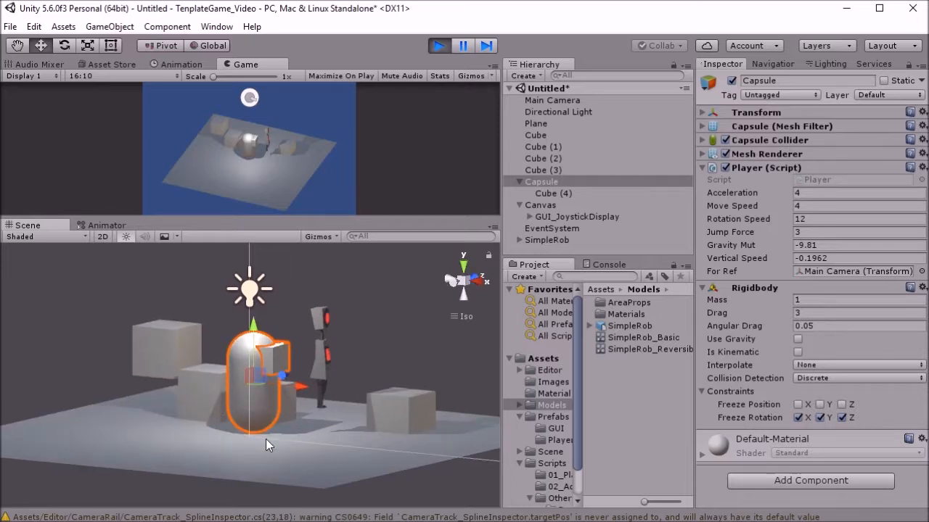
alt+drag(296, 386, 294, 391)
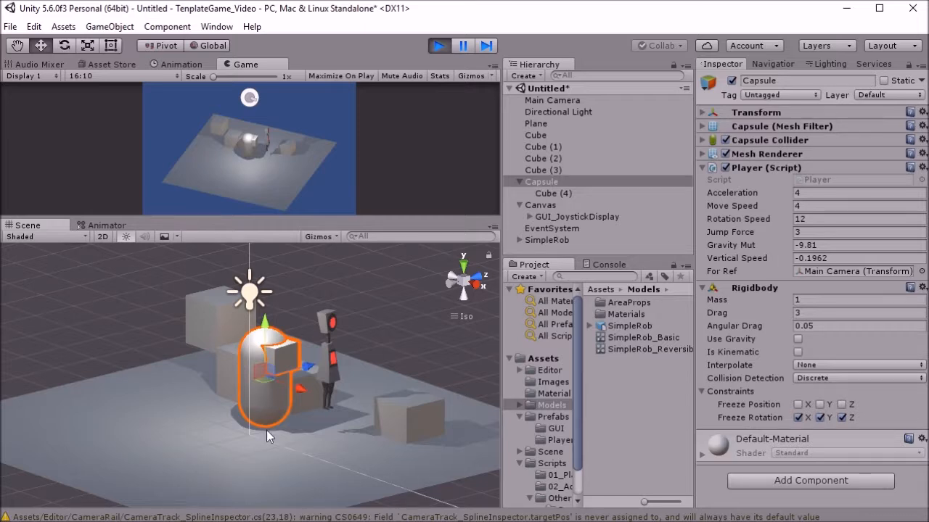
click(334, 373)
click(333, 372)
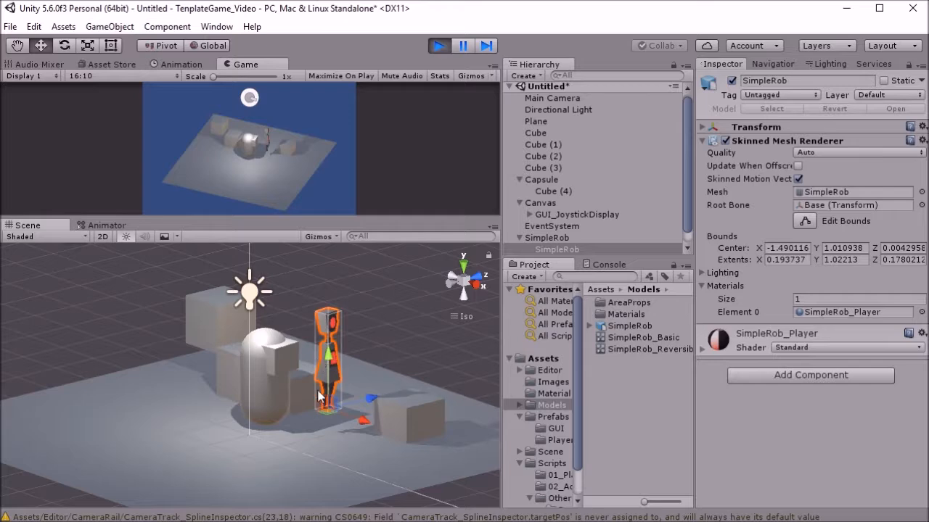
click(439, 46)
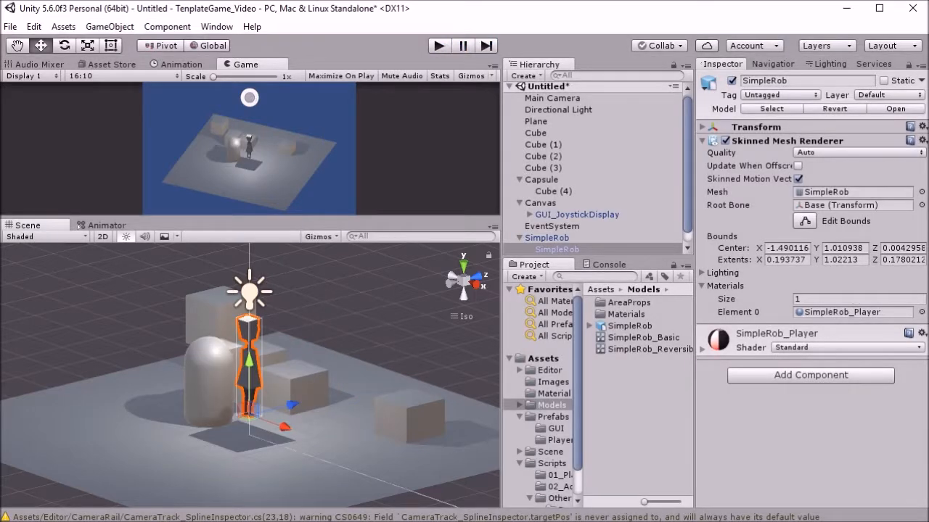
Step: Switch to Player.cs in MonoDevelop and change the ground-check Raycast origin to transform.position + Vector3.up
key(alt+Tab)
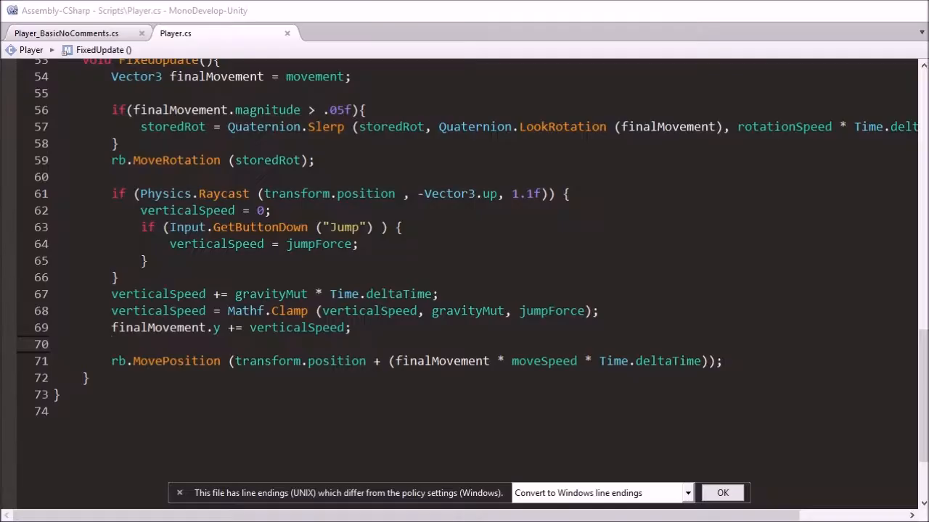
scroll(368, 353, up, 2)
click(399, 300)
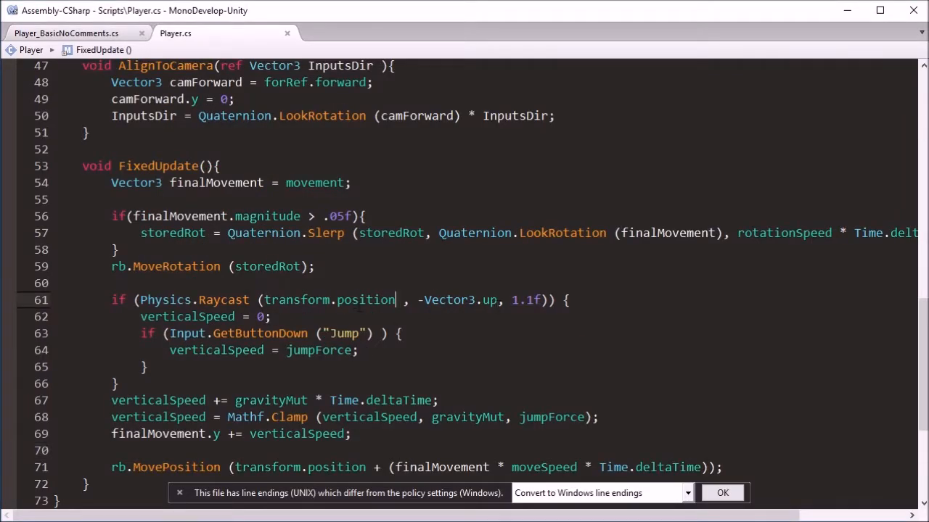
text(+ vec)
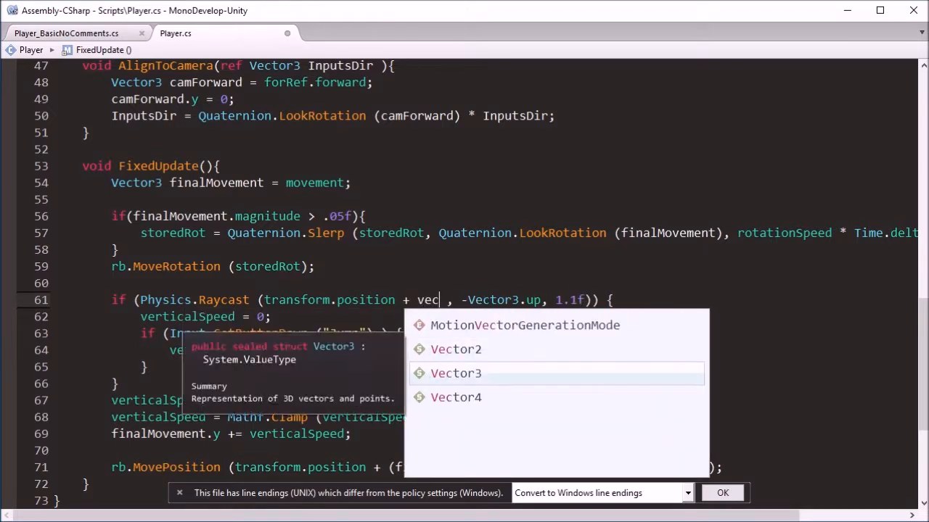
key(Return)
text(.up)
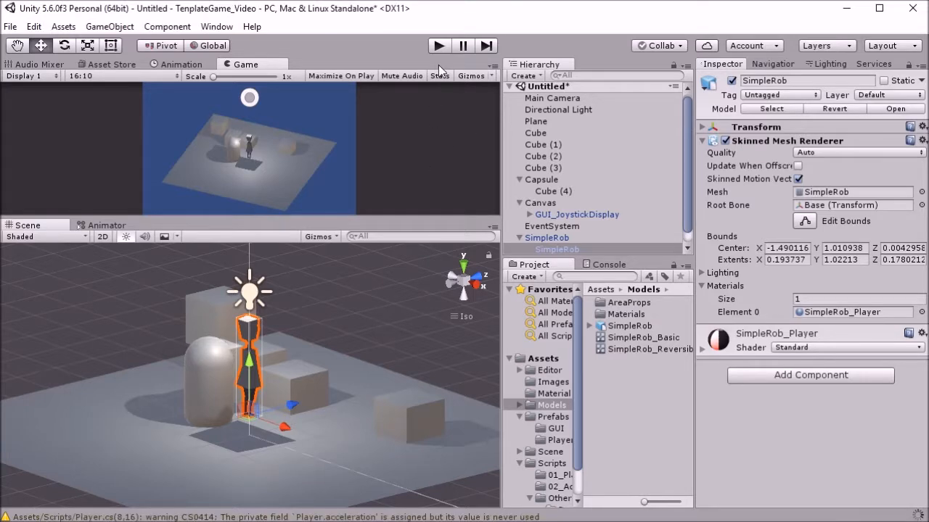
Step: Run the scene in Unity and check SimpleRob's ground contact with the changed Raycast
click(438, 48)
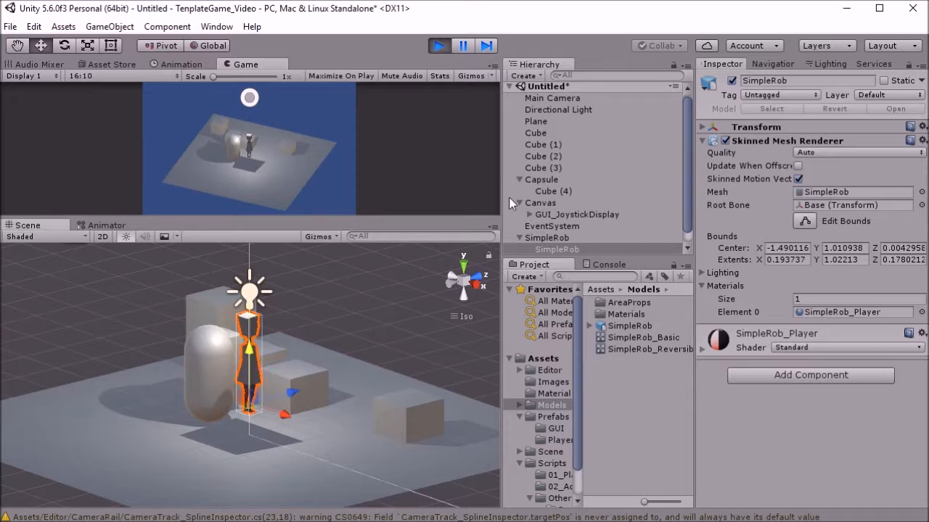
click(568, 237)
click(251, 305)
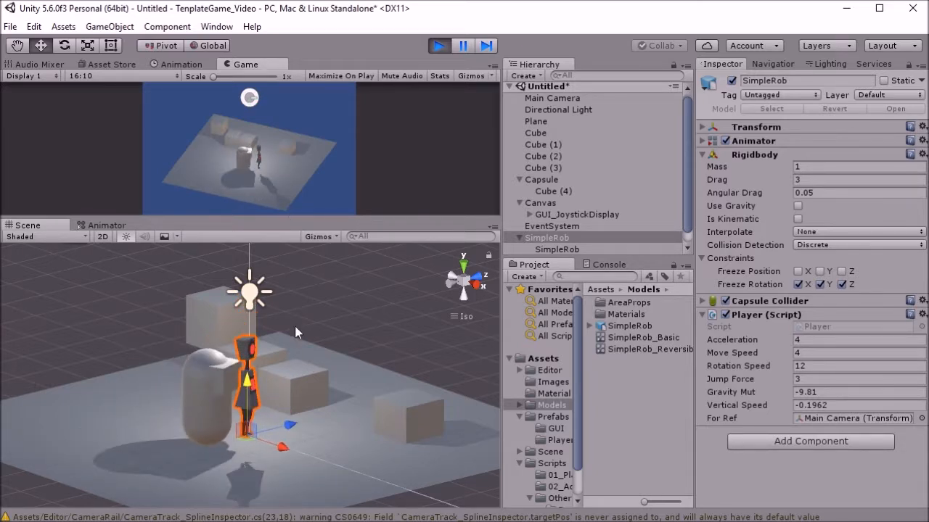
Step: Return to Player.cs in MonoDevelop and add an empty Debug.DrawRay() call as the first line inside the Raycast condition
key(alt+Tab)
click(494, 312)
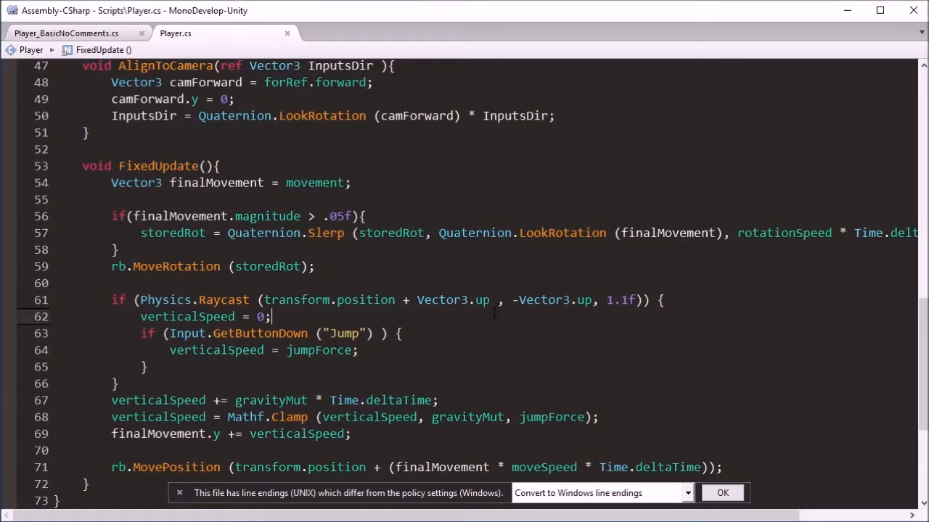
click(692, 300)
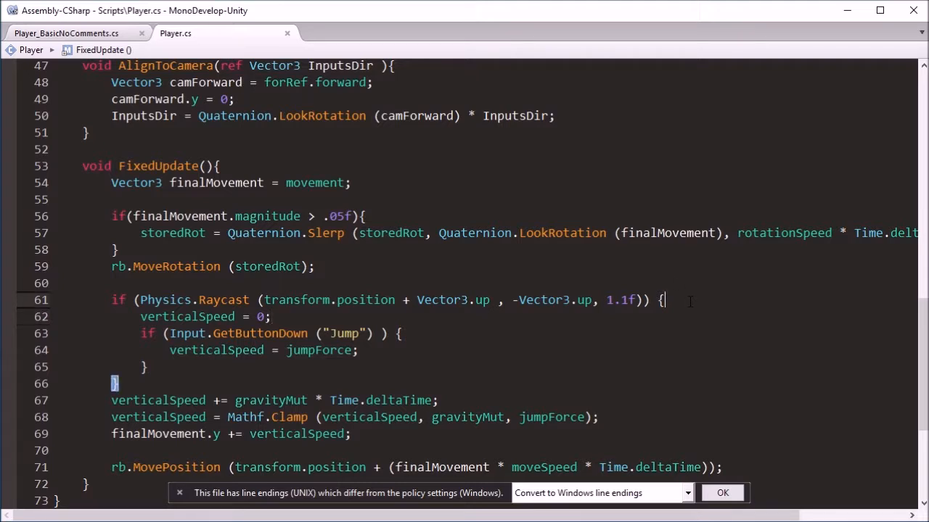
key(Return)
text(De)
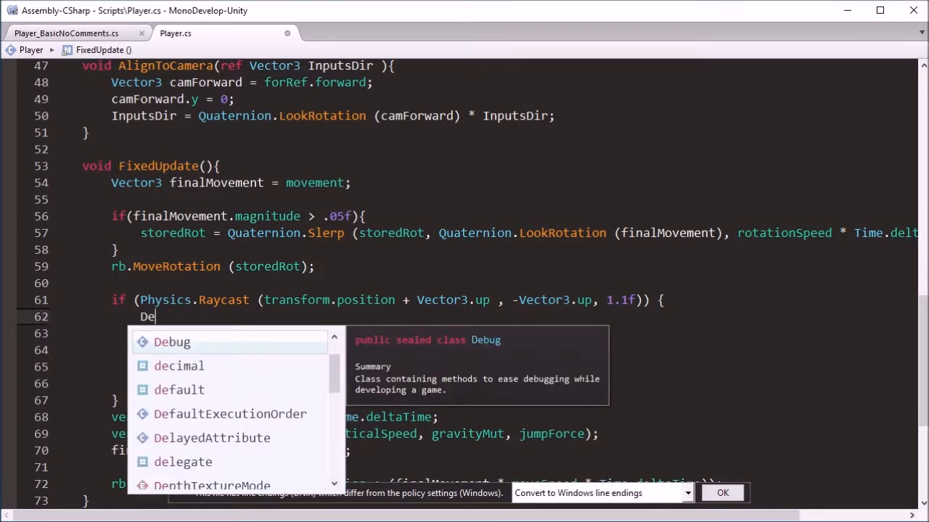
text(bug)
double_click(315, 341)
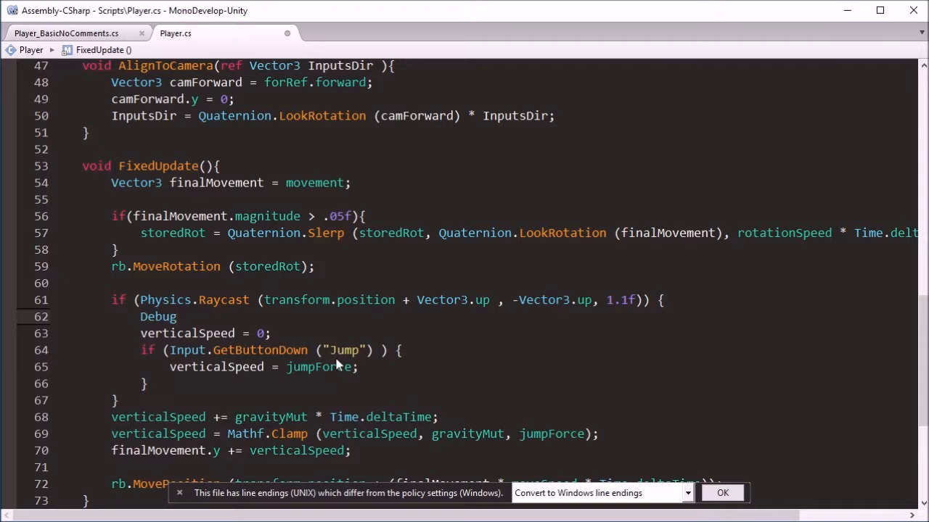
text(.Ra)
key(Return)
text(())
Step: Complete the DrawRay call with the arguments transform.position + Vector3.up, -Vector3.up * 1.1f and Color.red, ending the line with a semicolon
drag(263, 299, 593, 301)
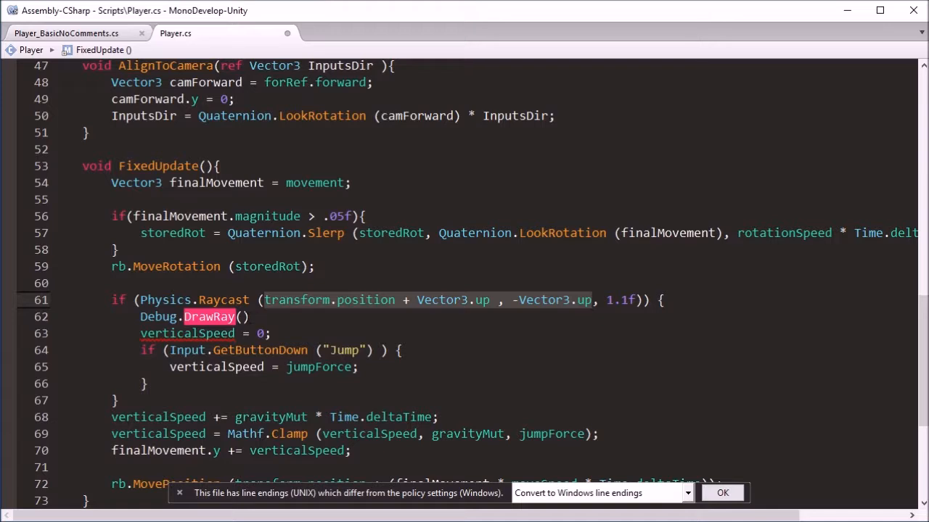
click(243, 317)
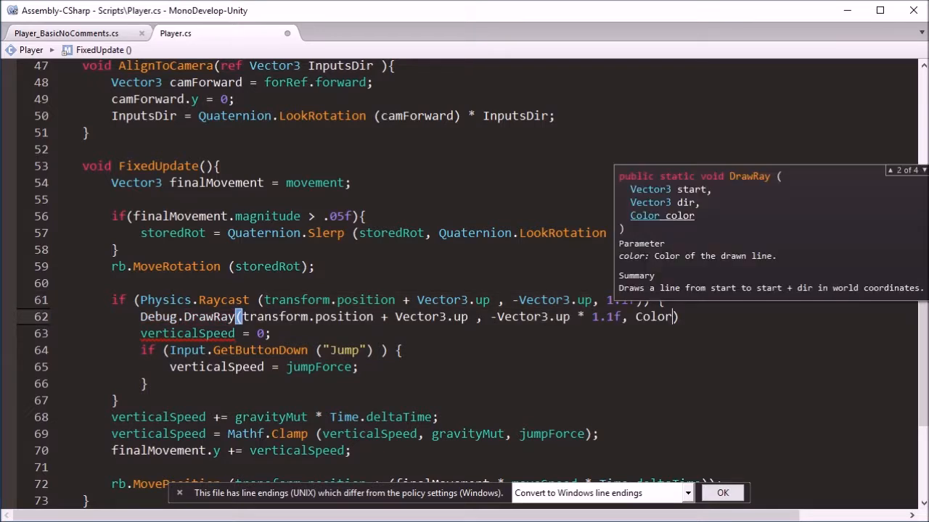
text(.red)
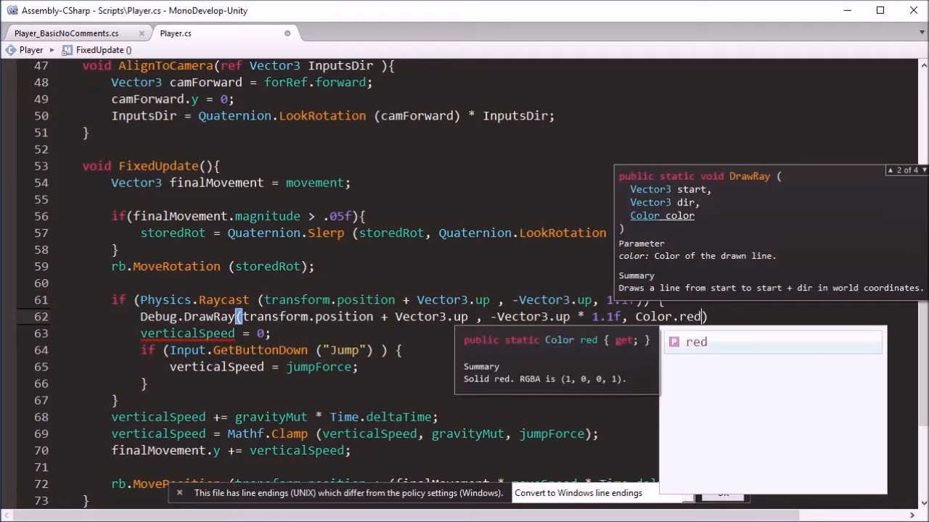
key(Right)
text(;)
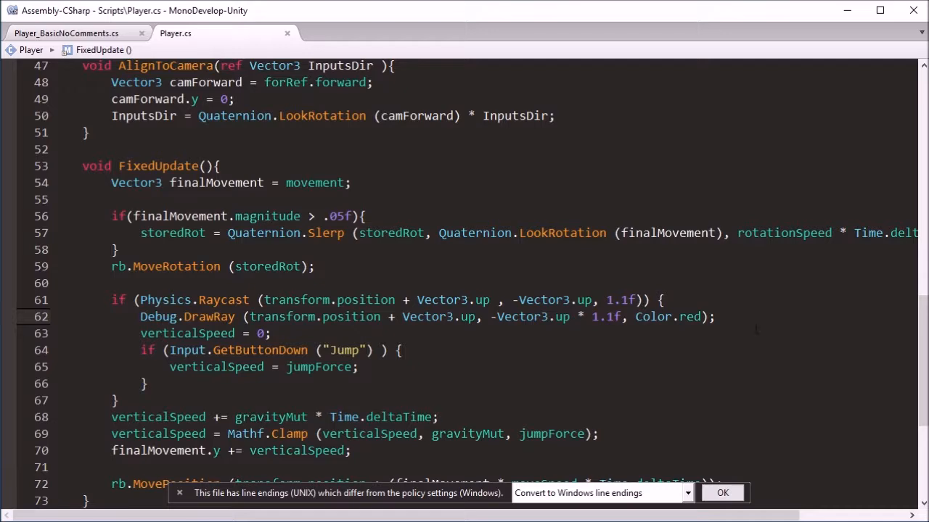
Step: Move the Debug.DrawRay line out of the Raycast condition to just above it
key(shift+Up)
key(ctrl+x)
key(Up)
key(ctrl+v)
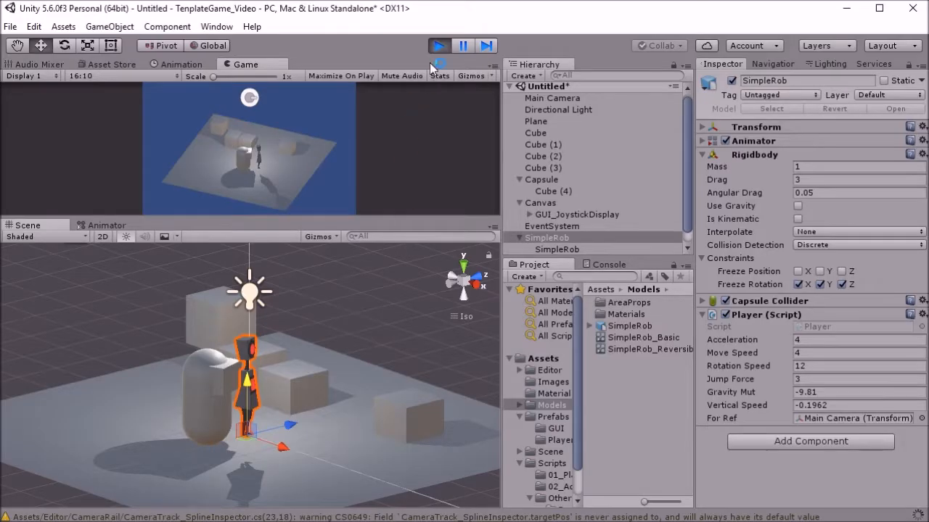
Step: Restart play mode in Unity and check the ground ray beneath SimpleRob on the plane
click(439, 46)
click(437, 50)
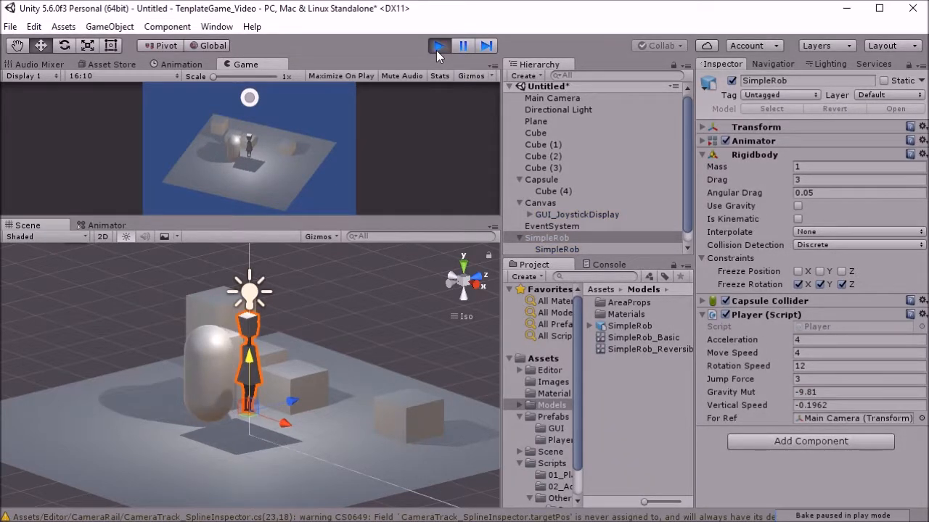
click(111, 45)
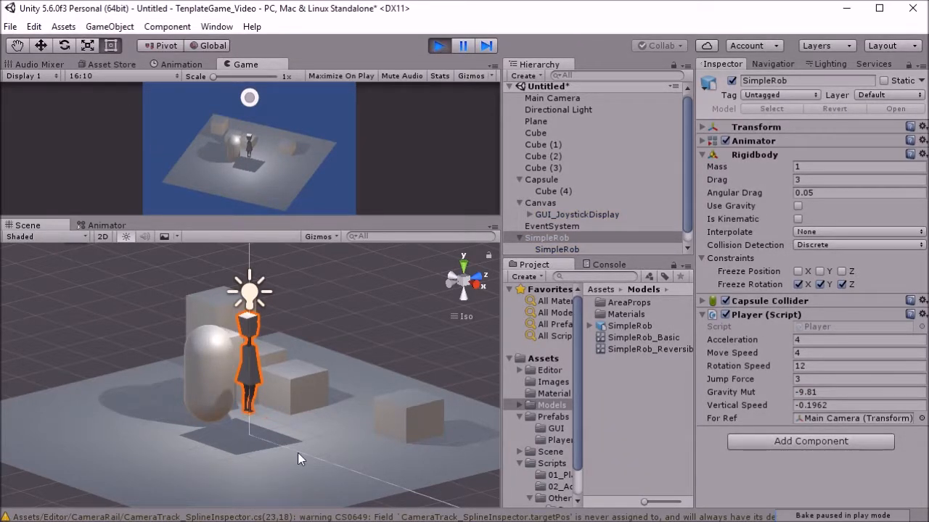
click(298, 452)
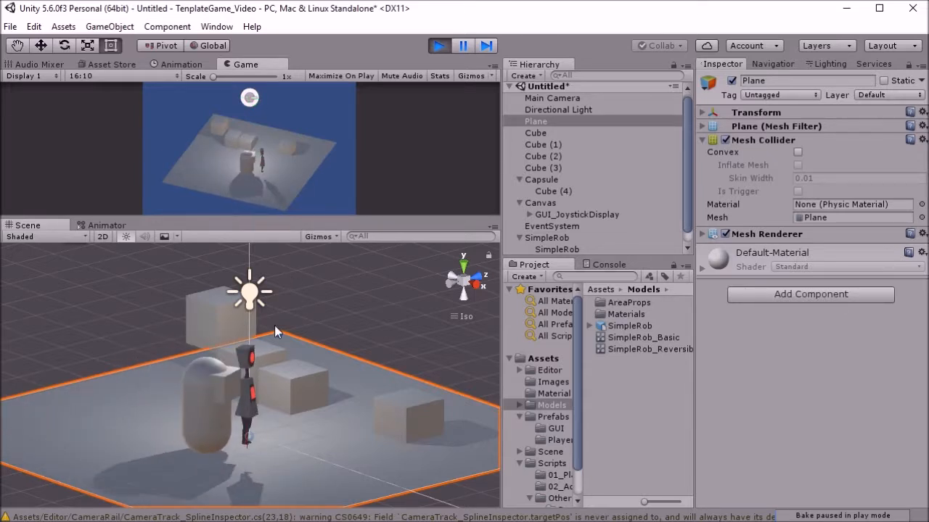
Step: Set SimpleRob's Capsule Collider to centre Y 1, height 2 and radius 0.3 while the scene is running
click(573, 241)
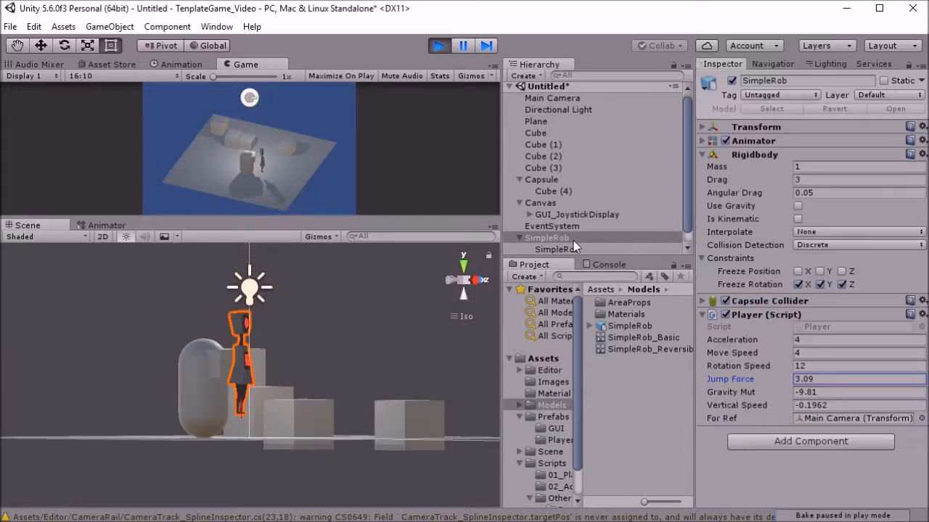
click(701, 301)
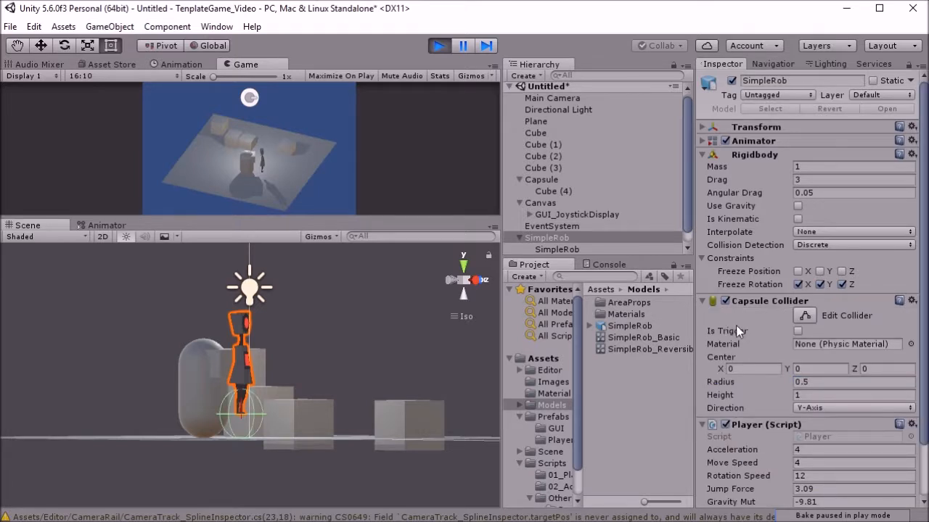
click(818, 369)
text(1)
click(818, 393)
text(2)
drag(753, 383, 747, 382)
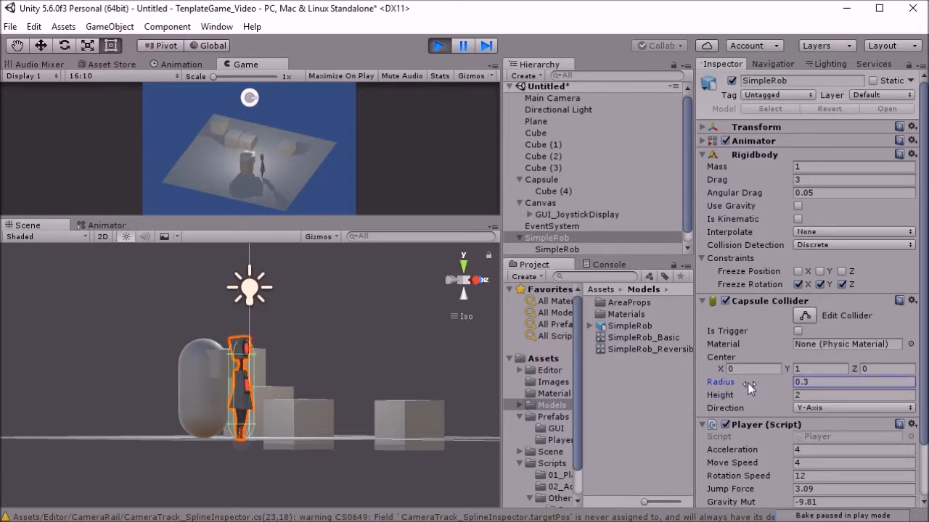
Step: Copy the Capsule Collider component, stop play mode, and paste its values back onto SimpleRob's collider
click(912, 300)
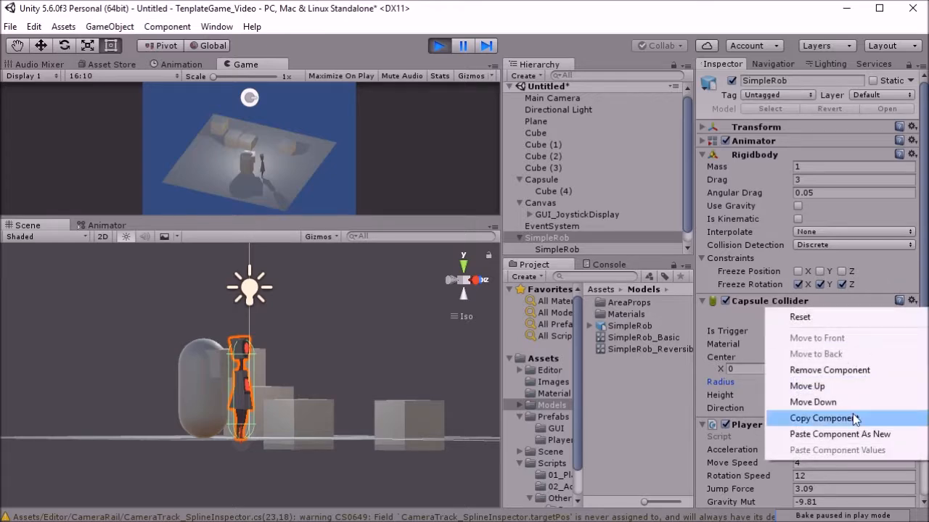
click(829, 416)
click(439, 46)
click(912, 300)
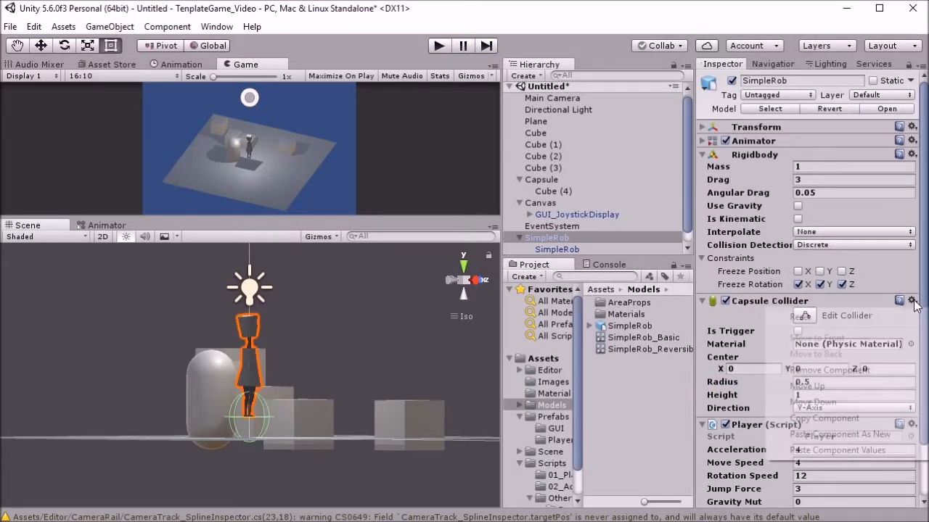
click(837, 449)
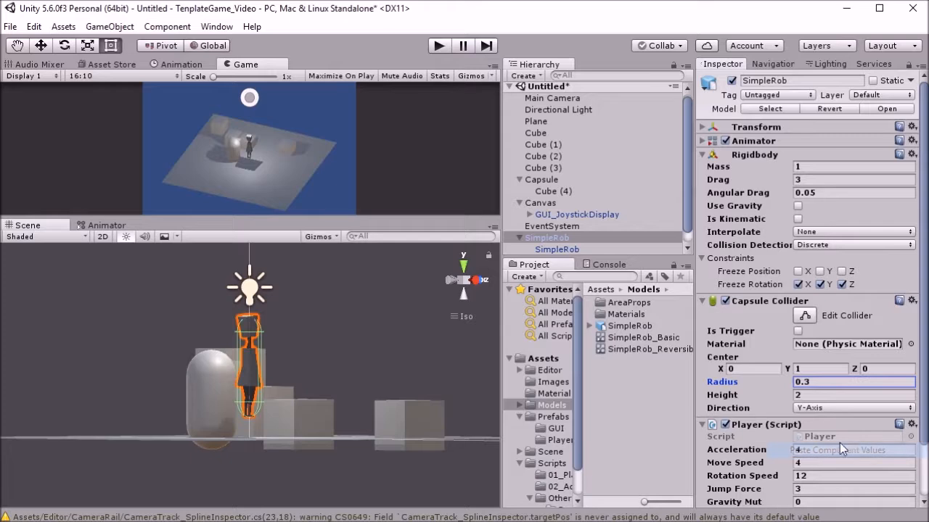
Step: Run the scene and test SimpleRob walking in all directions and jumping
click(440, 47)
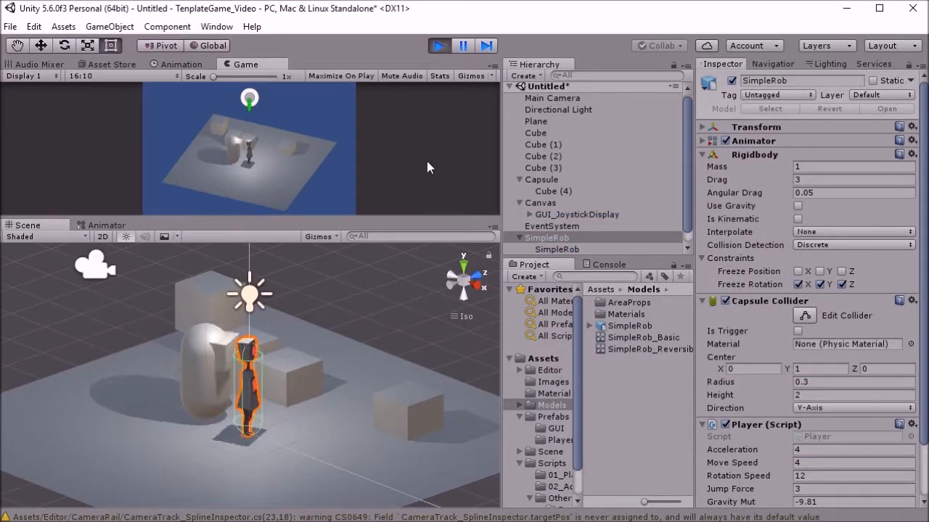
key(space)
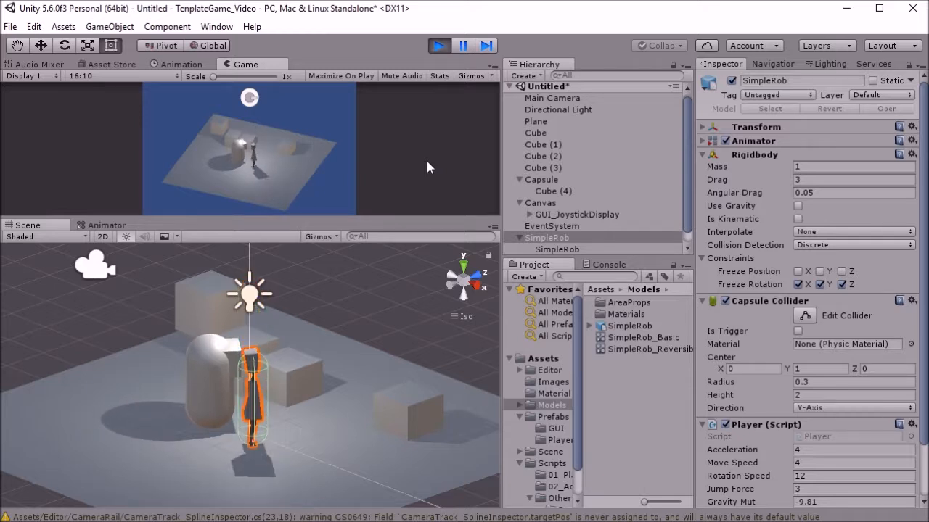
key(s)
key(d)
key(a)
key(w)
key(d)
key(space)
key(w)
key(a)
key(s)
key(d)
key(w)
key(a)
key(s)
key(d)
key(a)
key(s)
key(d)
key(a)
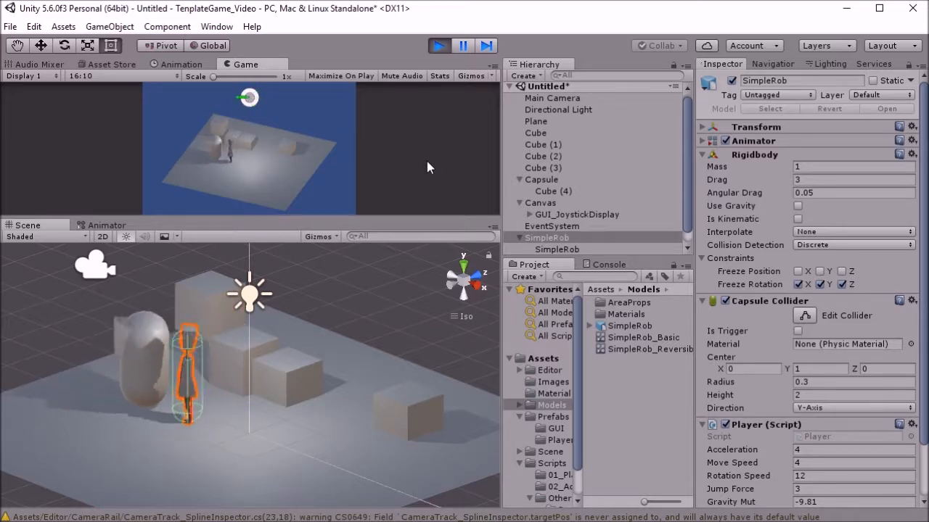
key(space)
key(s)
key(d)
key(space)
key(w)
key(a)
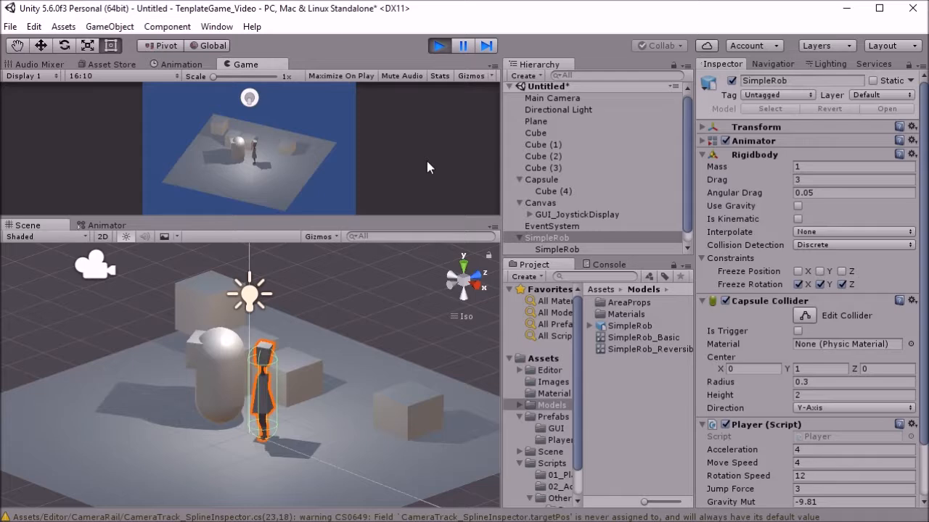
Step: Stop play mode and delete the Capsule object from the scene
click(439, 46)
click(570, 179)
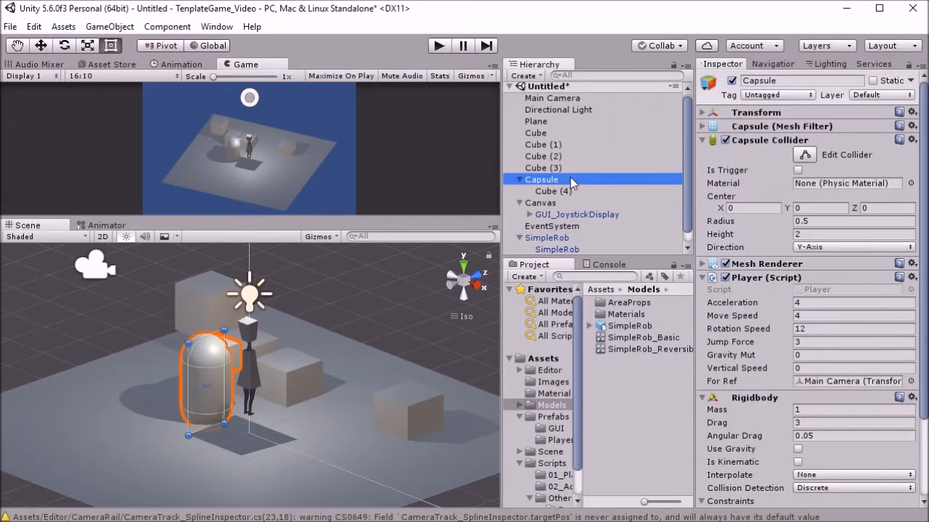
key(Delete)
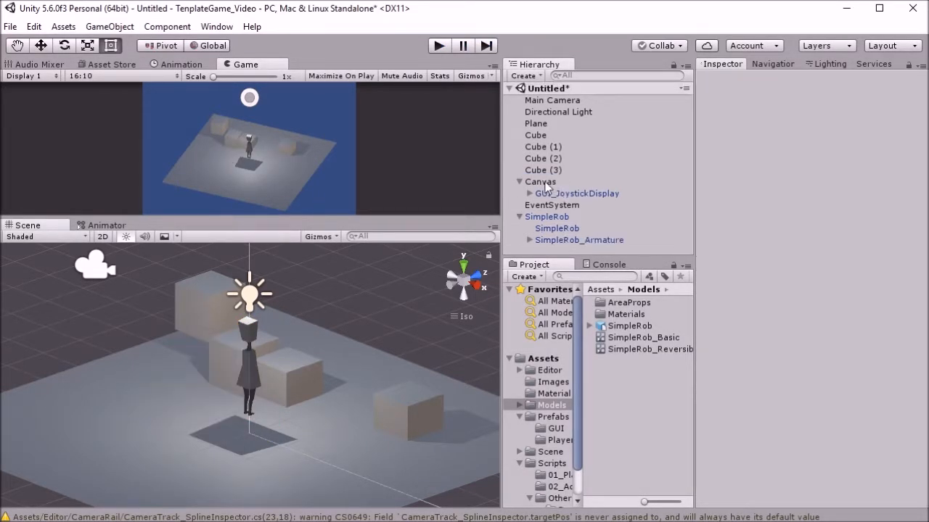
Step: Collapse the Canvas and SimpleRob hierarchies, and fold SimpleRob's Rigidbody and Capsule Collider components
click(542, 184)
click(520, 182)
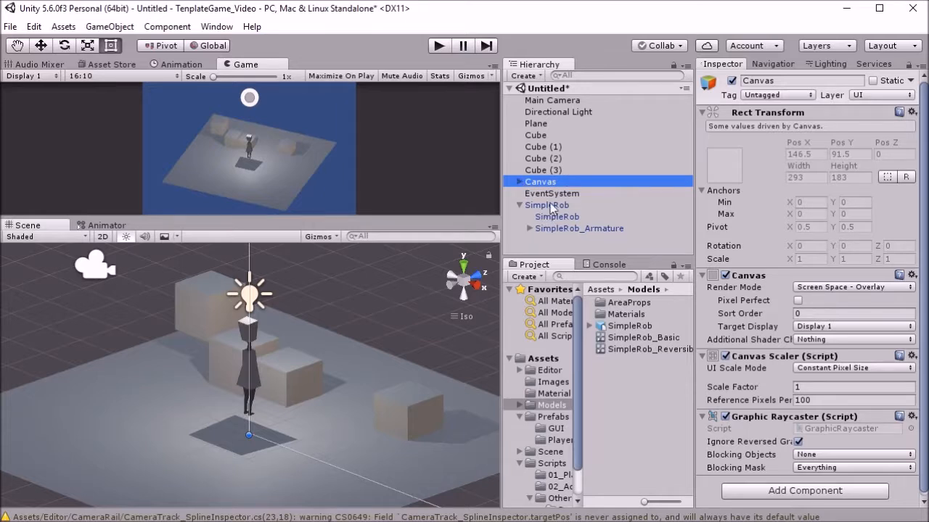
click(526, 206)
click(523, 206)
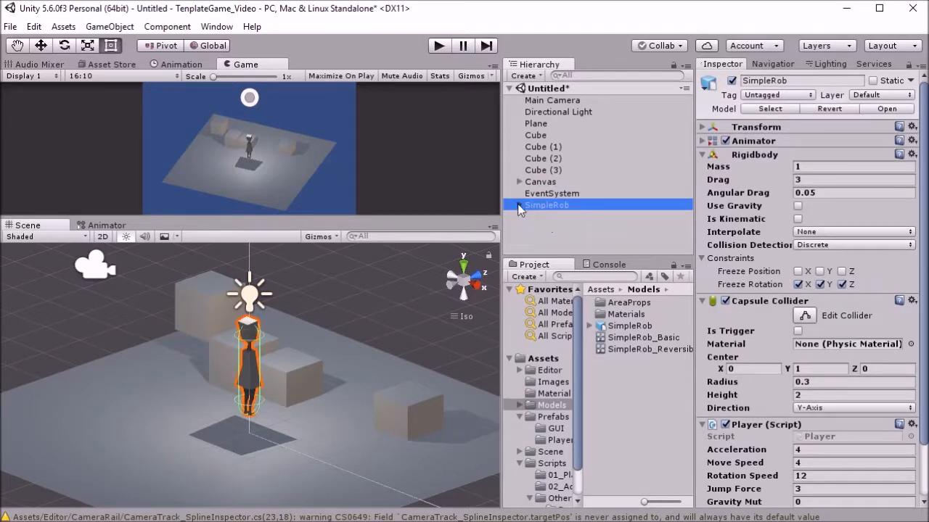
click(703, 155)
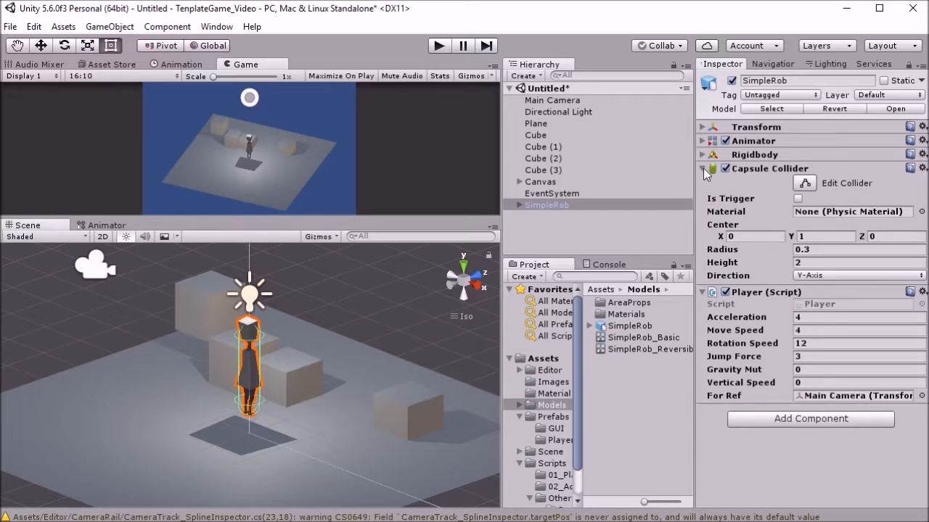
click(703, 168)
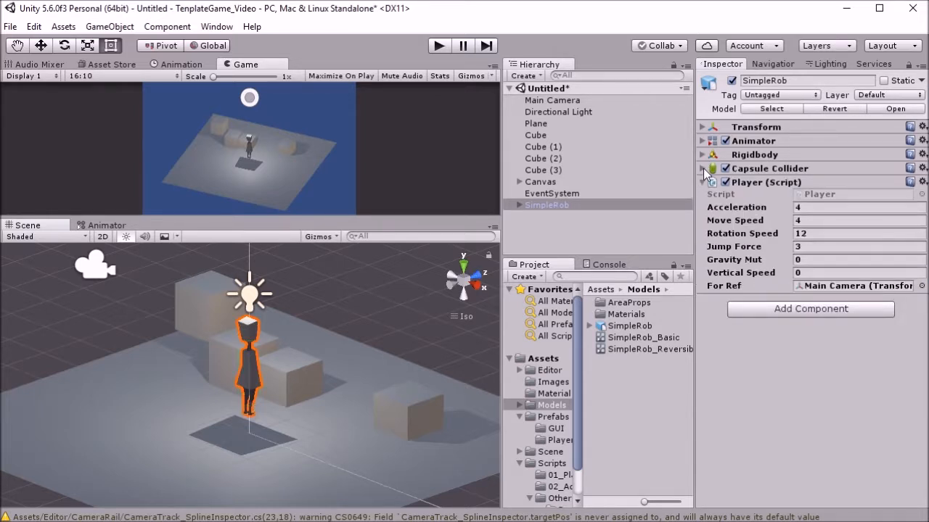
Step: Open the SimpleRob model's animation import settings, add a new clip to its list, and view the clip's source take options
click(613, 326)
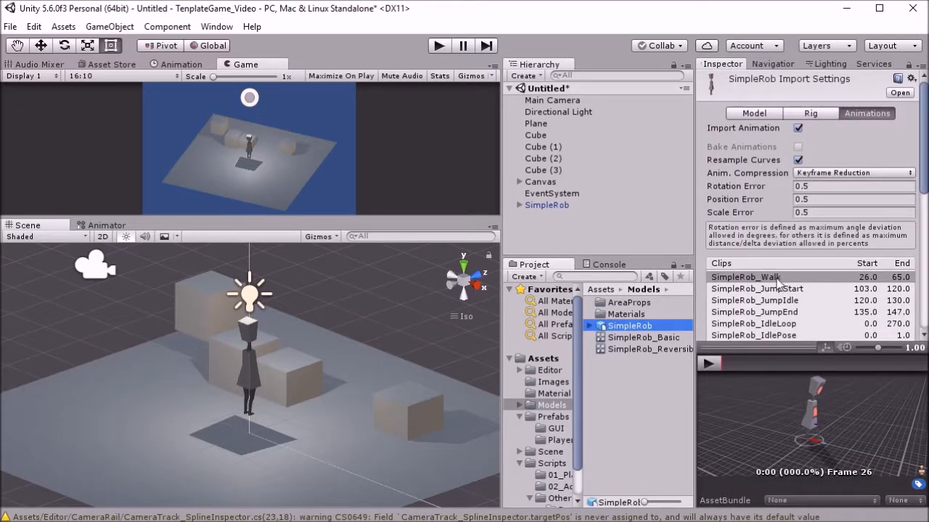
scroll(769, 202, down, 10)
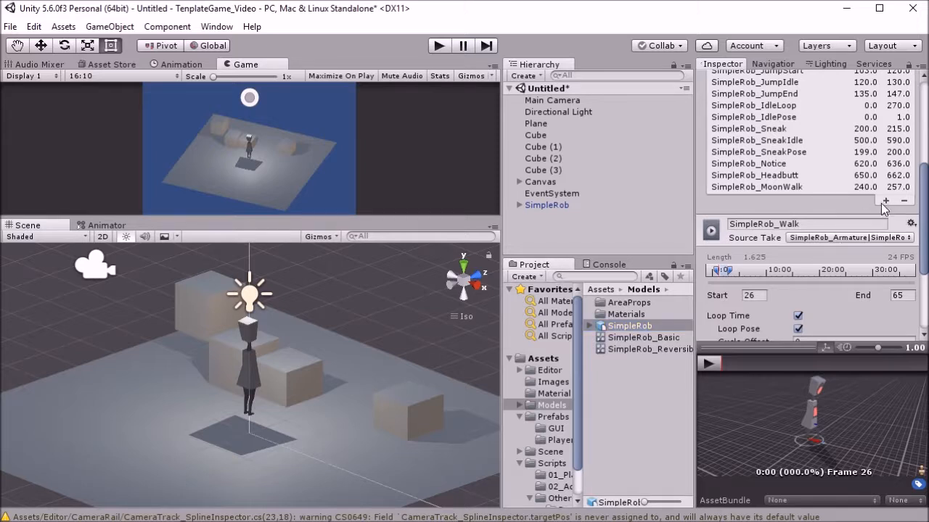
click(884, 202)
click(857, 250)
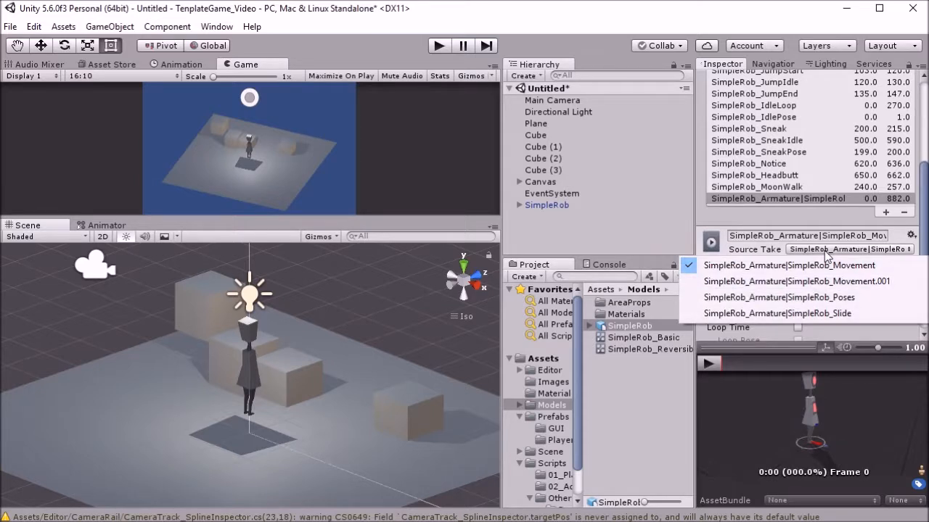
click(803, 281)
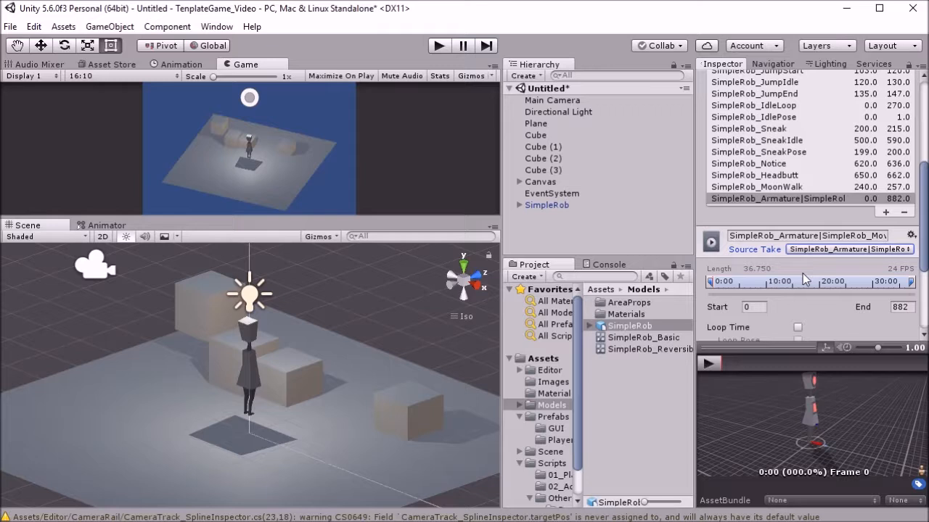
Step: Play the new clip's preview and scrub along its timeline to about frame 701
click(708, 366)
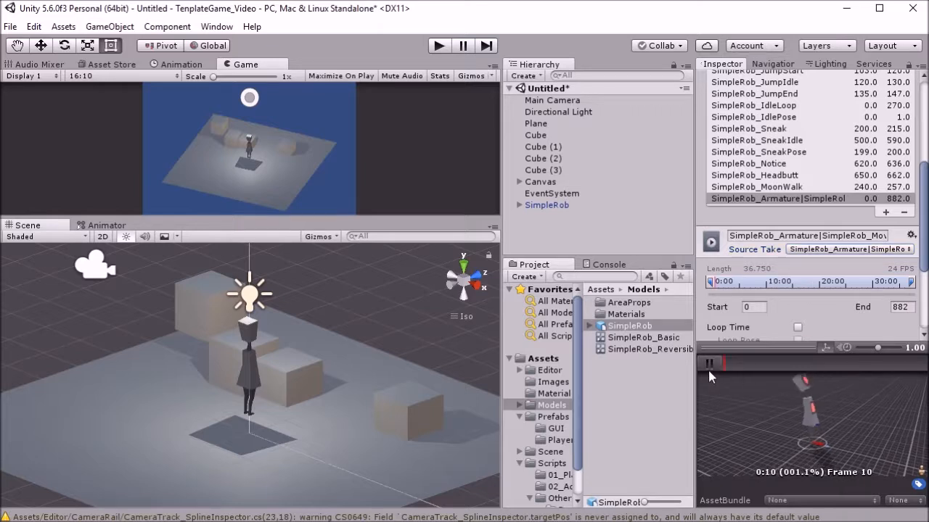
drag(722, 361, 885, 365)
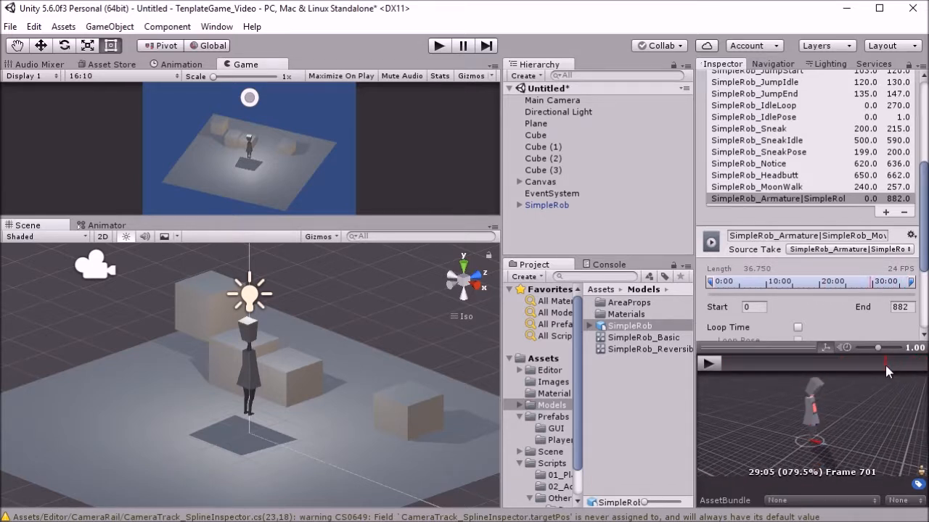
scroll(823, 258, up, 3)
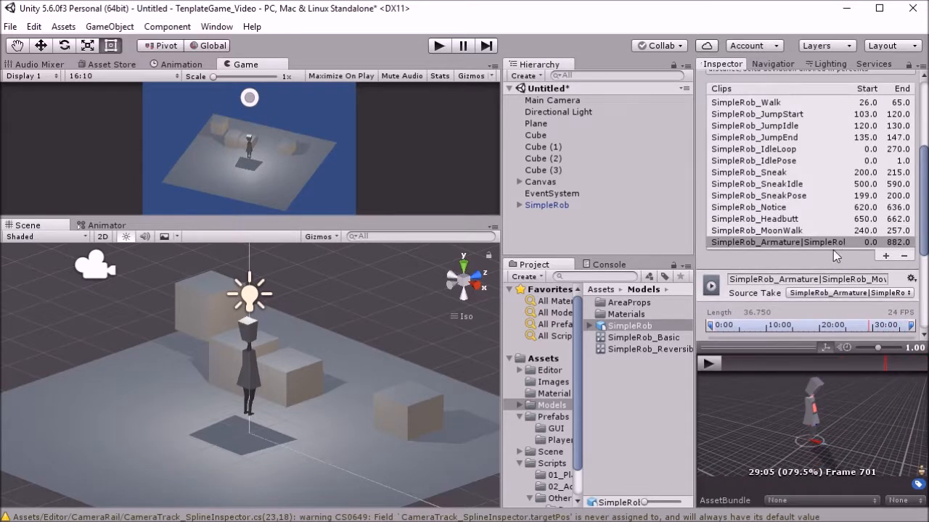
scroll(829, 249, down, 3)
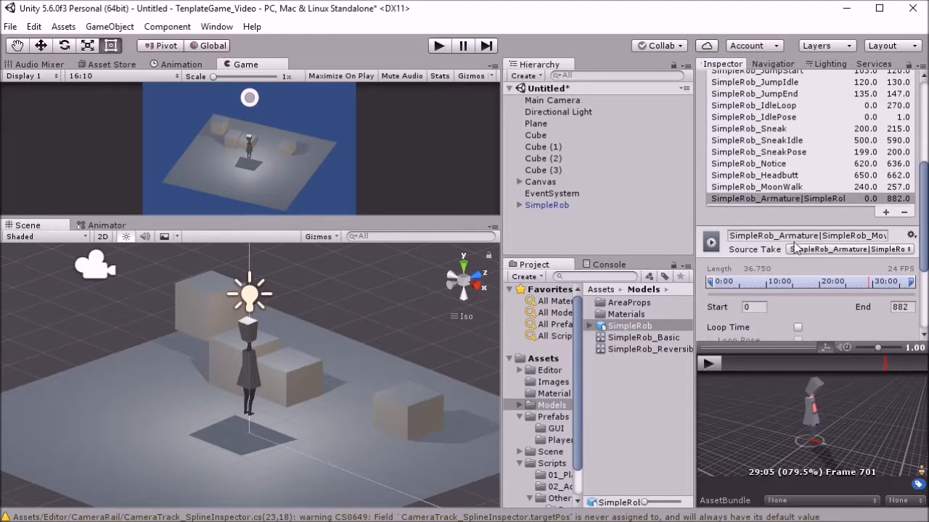
Step: Rename the new animation clip to SimpleRob_Exsample
click(823, 235)
drag(822, 237, 587, 243)
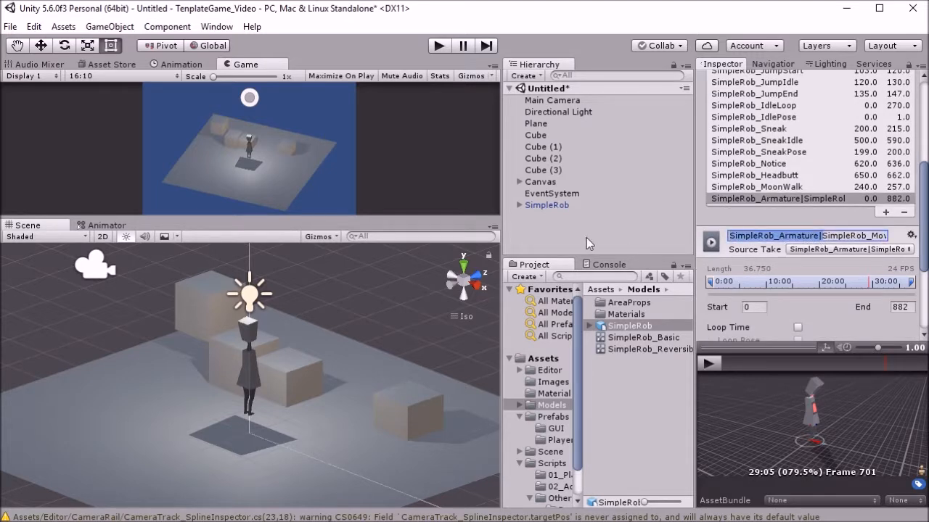
key(Delete)
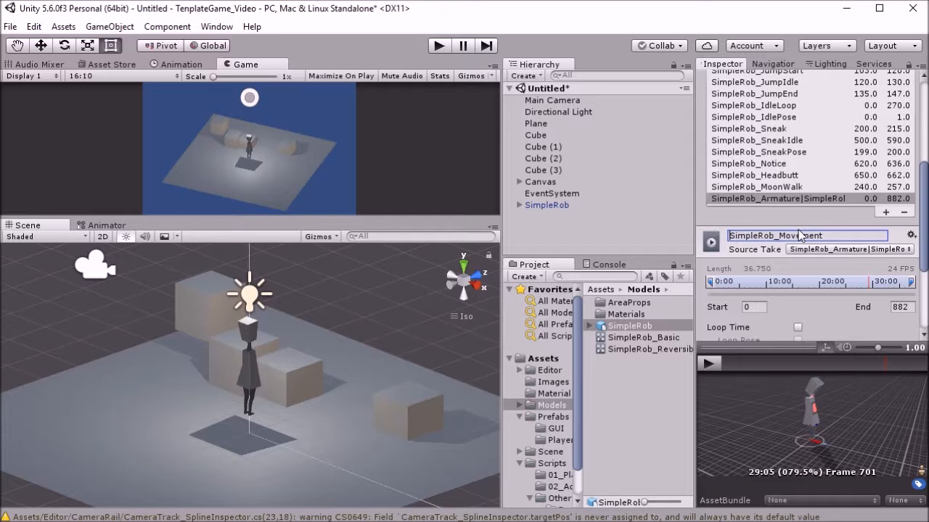
drag(826, 236, 779, 242)
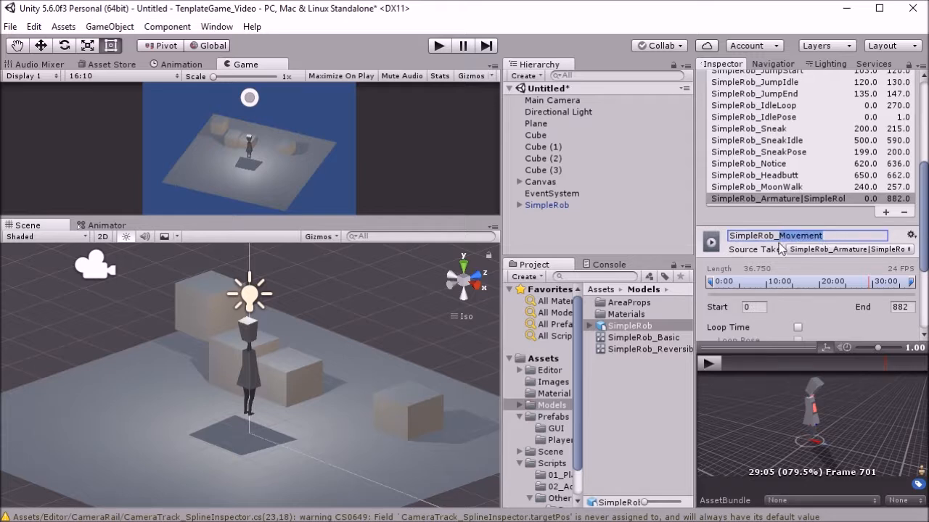
text(Exsampl)
key(Return)
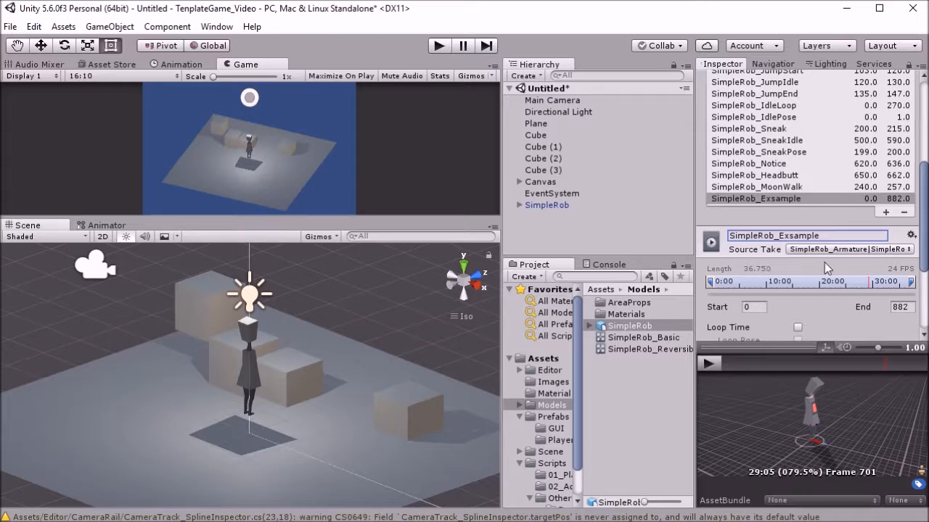
Step: Enable Loop Time for SimpleRob_Exsample and set its range to start at frame 240 and end at frame 257
click(799, 327)
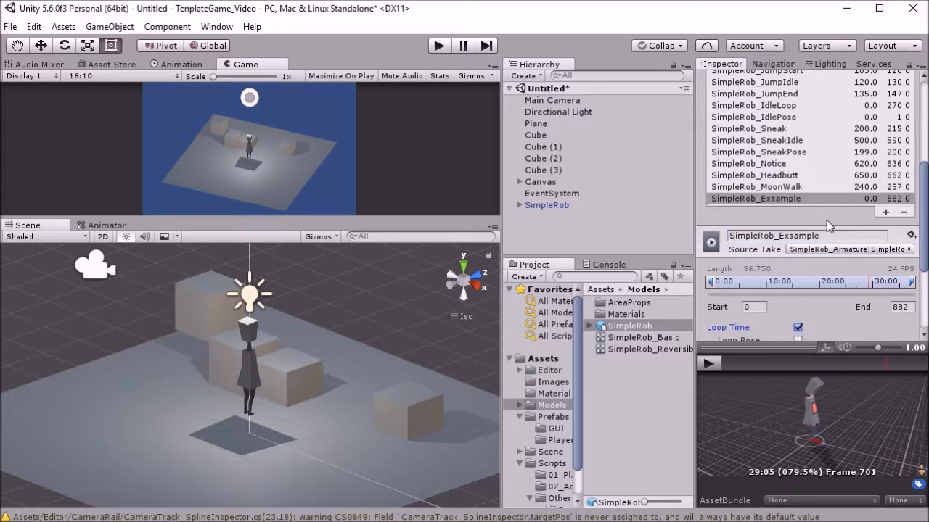
click(758, 308)
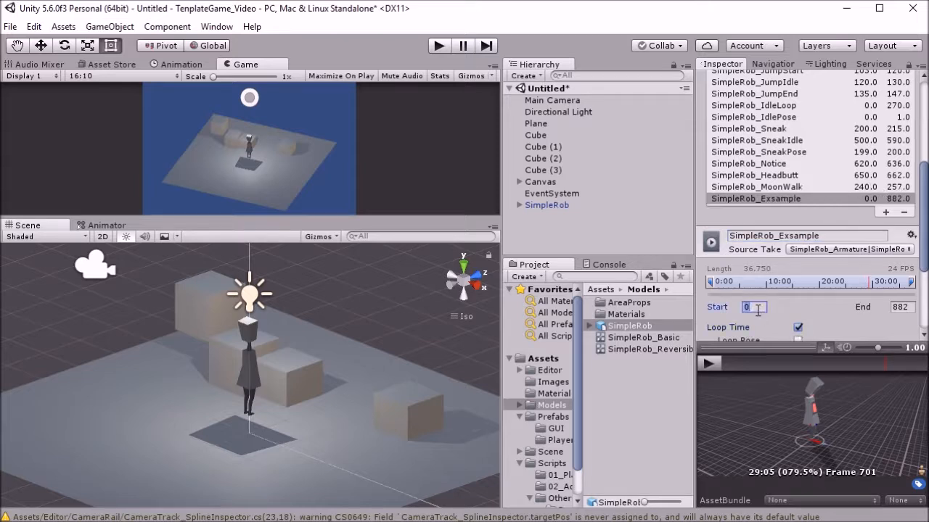
text(240)
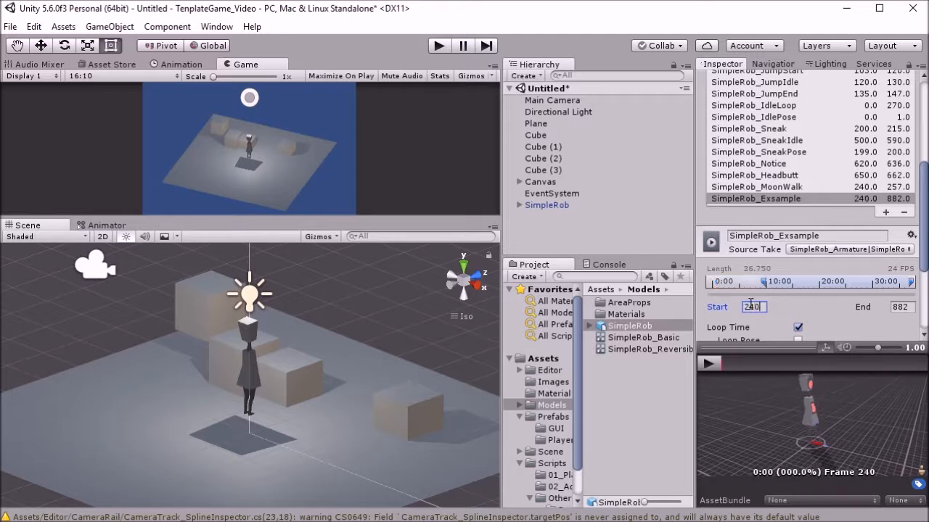
click(907, 308)
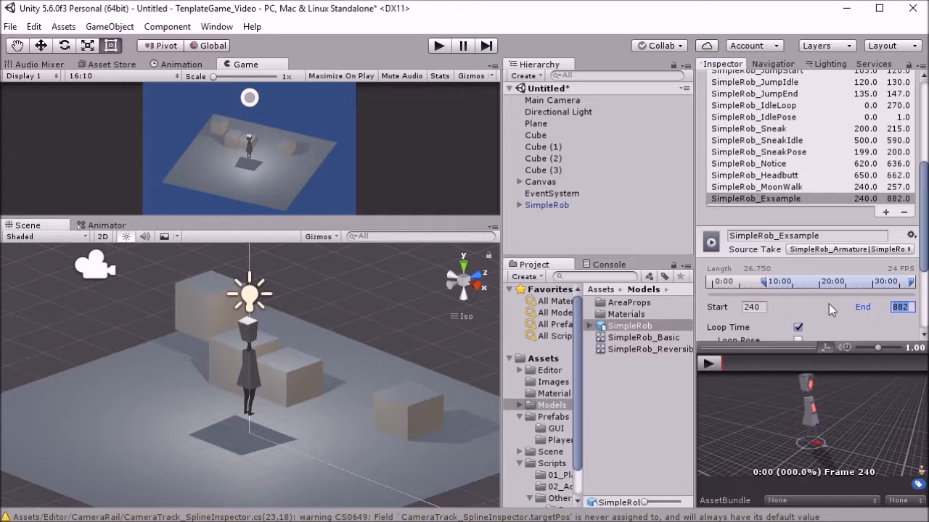
text(257)
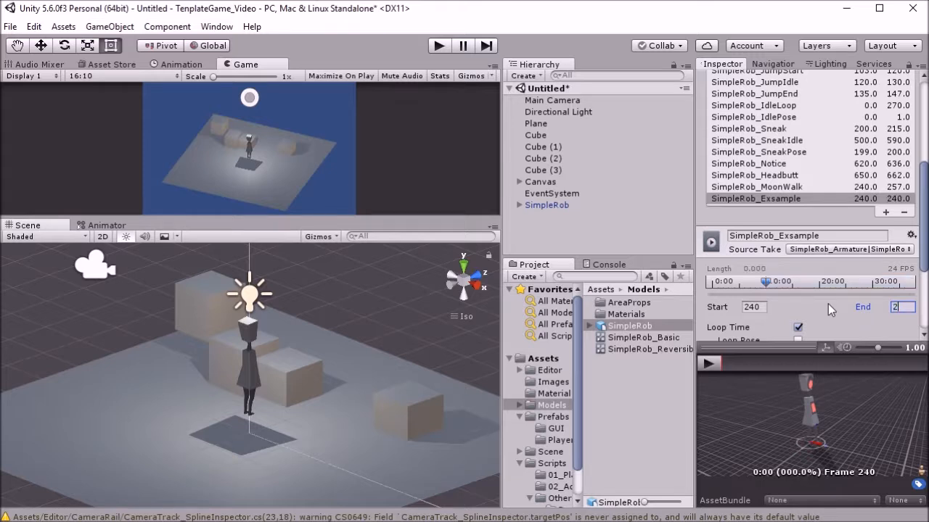
key(Return)
Step: Play the shortened clip's preview and enable Loop Pose for SimpleRob_Exsample
click(708, 363)
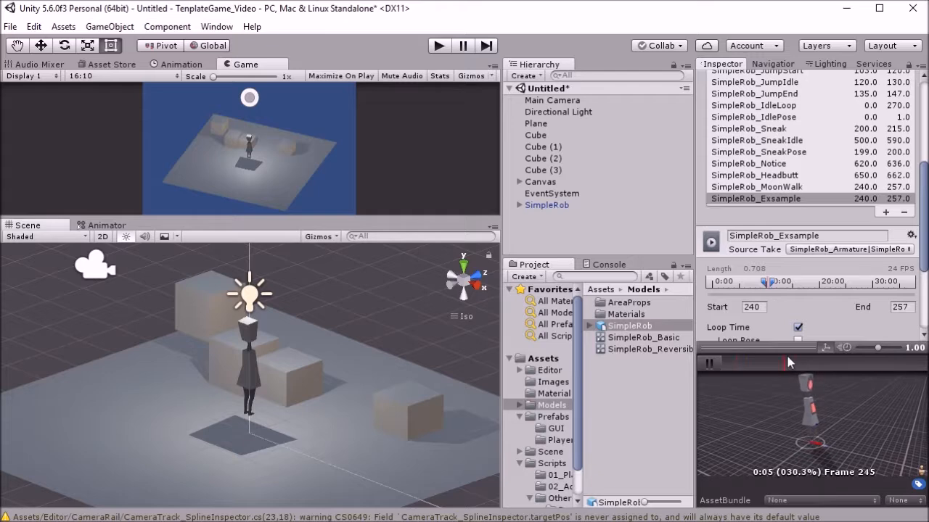
drag(791, 349, 796, 386)
scroll(818, 323, down, 2)
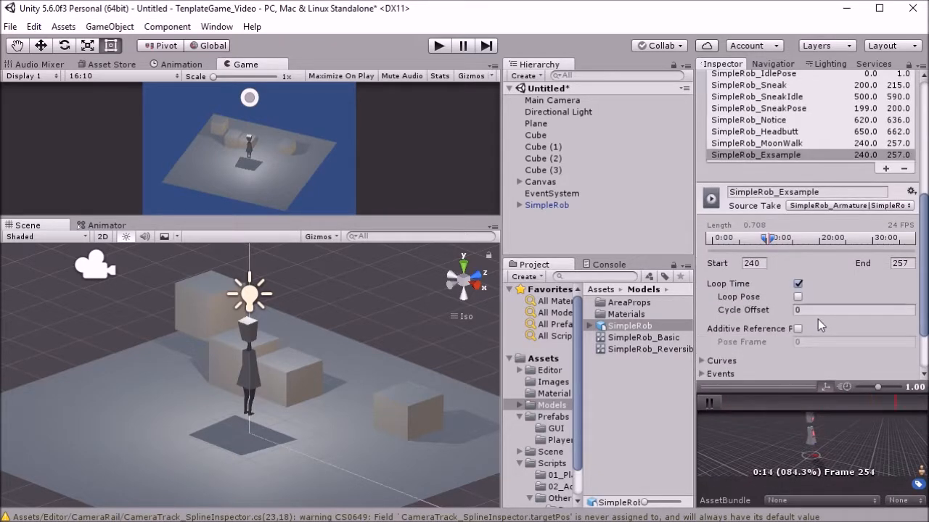
click(797, 298)
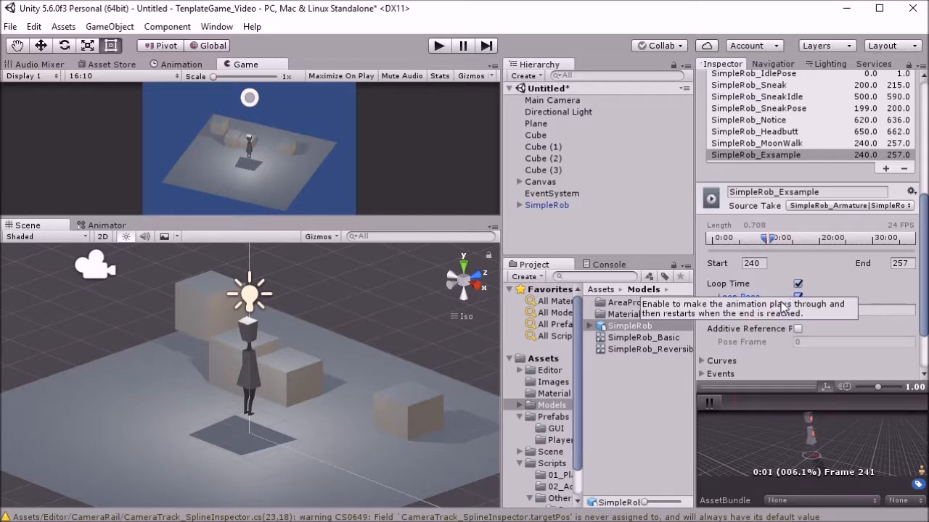
Step: Leave the import settings by selecting the SimpleRob_Basic controller and apply the pending clip changes
scroll(798, 297, up, 5)
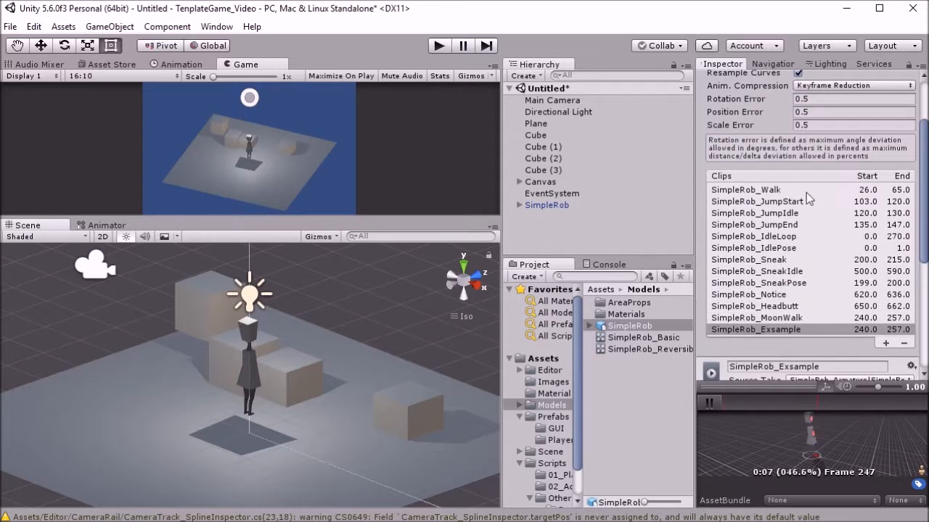
click(642, 339)
click(505, 299)
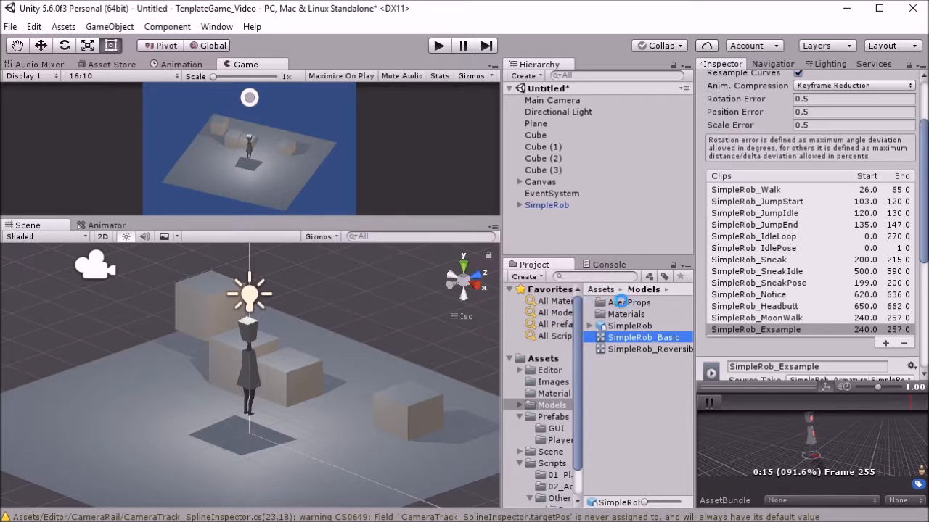
Step: Expand the SimpleRob model asset to list its imported clips, and select the SimpleRob object in the scene
click(589, 326)
scroll(591, 332, down, 3)
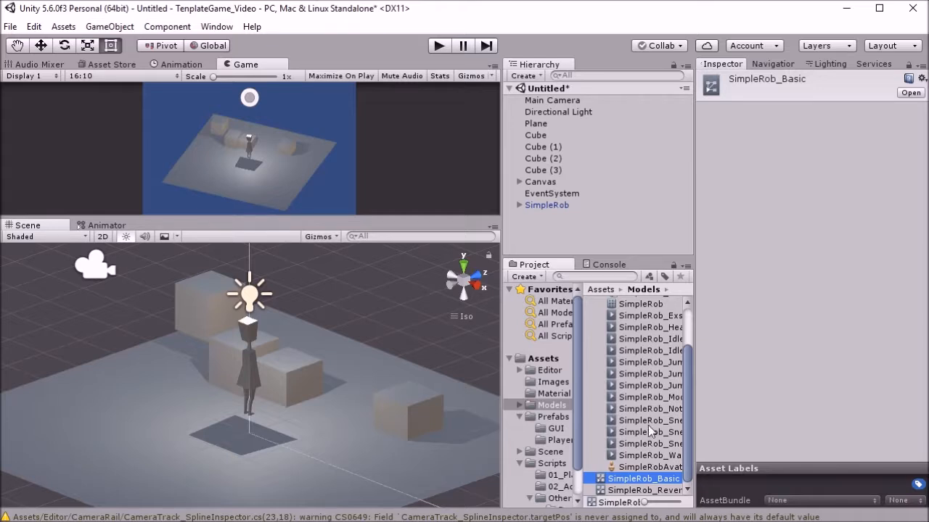
click(651, 317)
drag(651, 316, 538, 216)
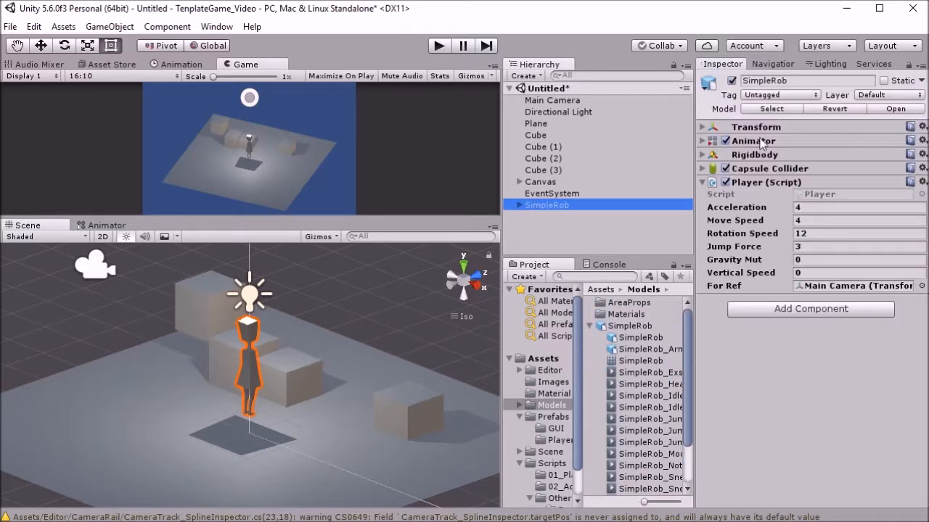
Step: Unfold SimpleRob's Animator component, widen the Project area, and assign the SimpleRob_IdleLoop clip to the SimpleRob scene object
click(702, 141)
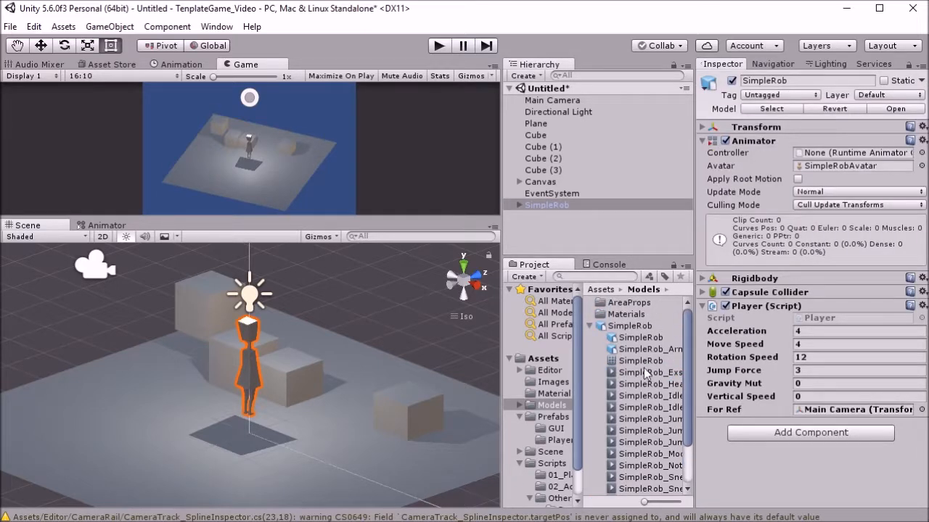
drag(502, 355, 426, 356)
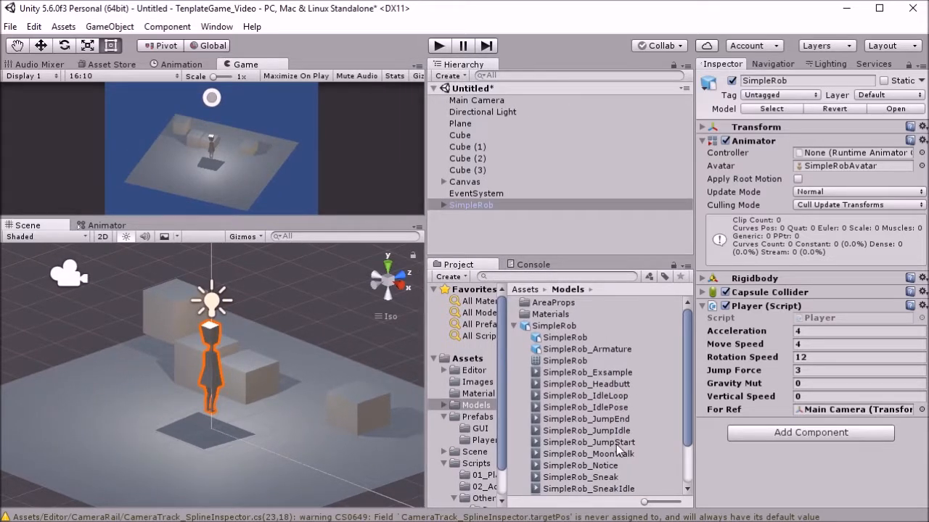
drag(611, 398, 476, 205)
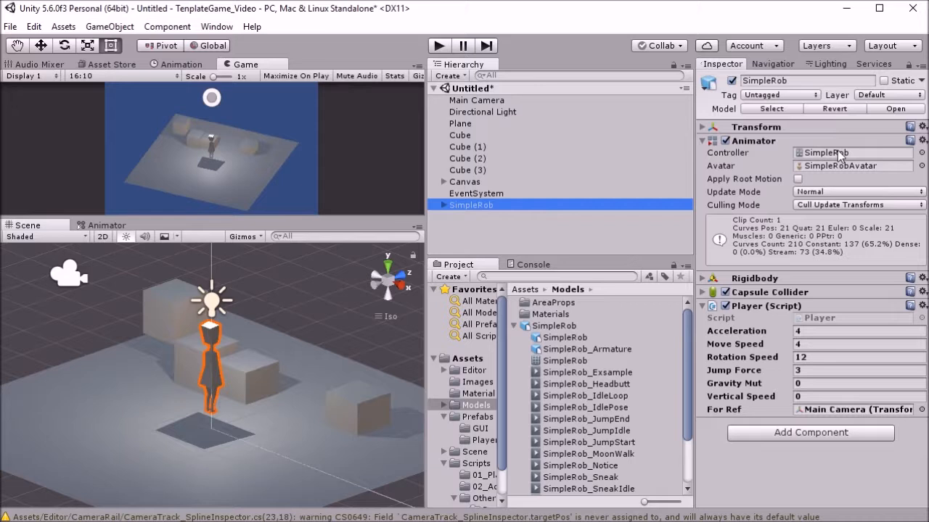
Step: Rename the SimpleRob animator controller in the Models folder to SimpleRob_Animator
scroll(613, 335, down, 3)
click(555, 467)
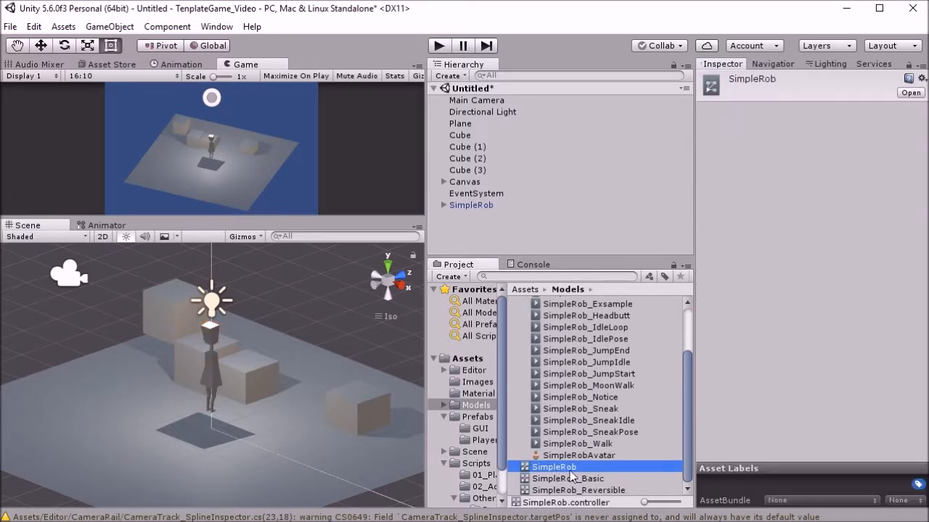
click(571, 472)
key(Right)
text(_A)
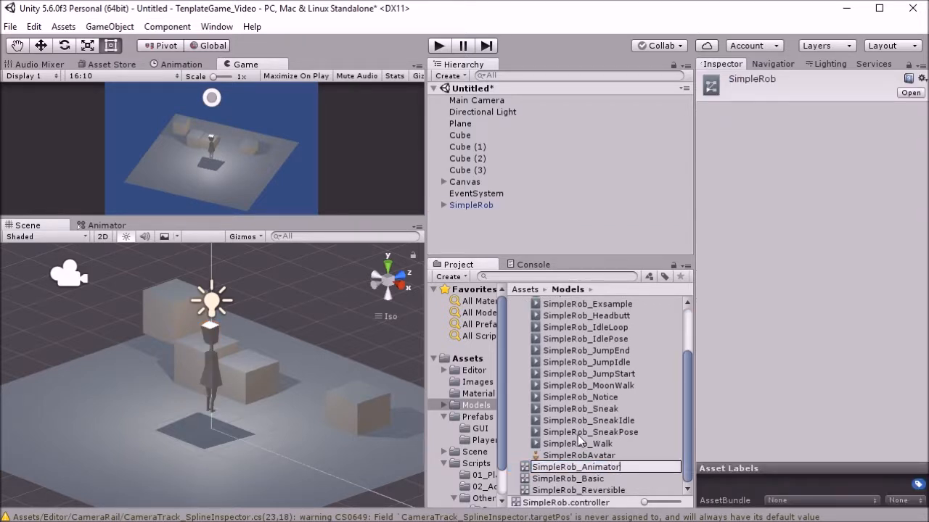
key(Return)
Step: Show the SimpleRob_Animator state graph in an enlarged view and place the SimpleRob_IdleLoop state beside Entry
drag(424, 313, 473, 301)
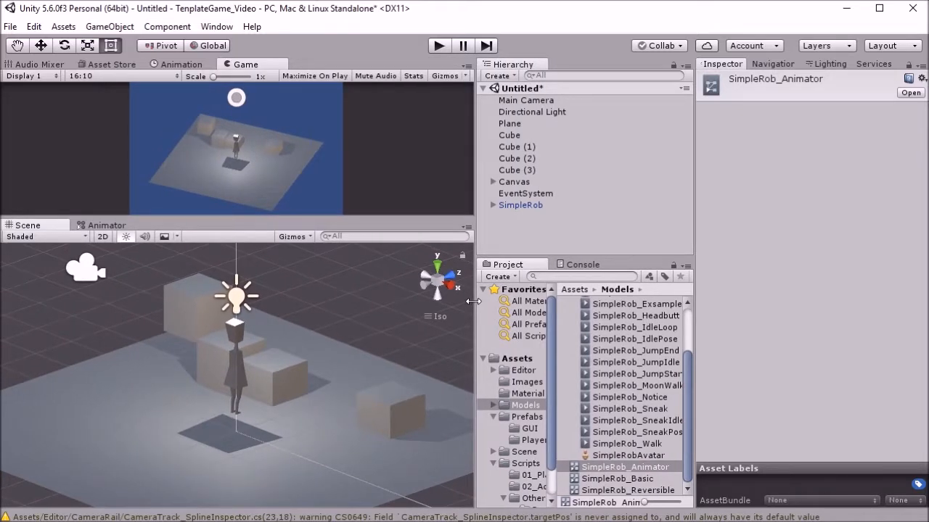
click(114, 227)
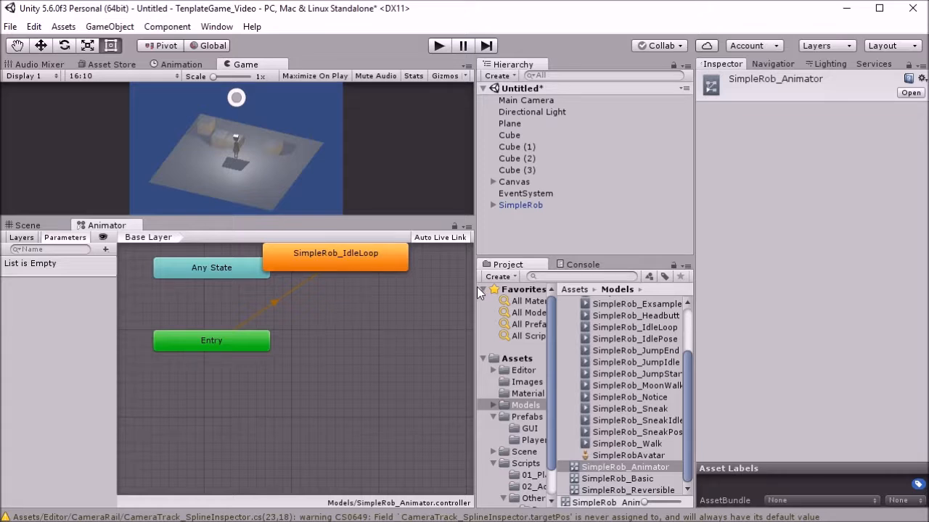
drag(476, 287, 557, 287)
drag(353, 277, 382, 352)
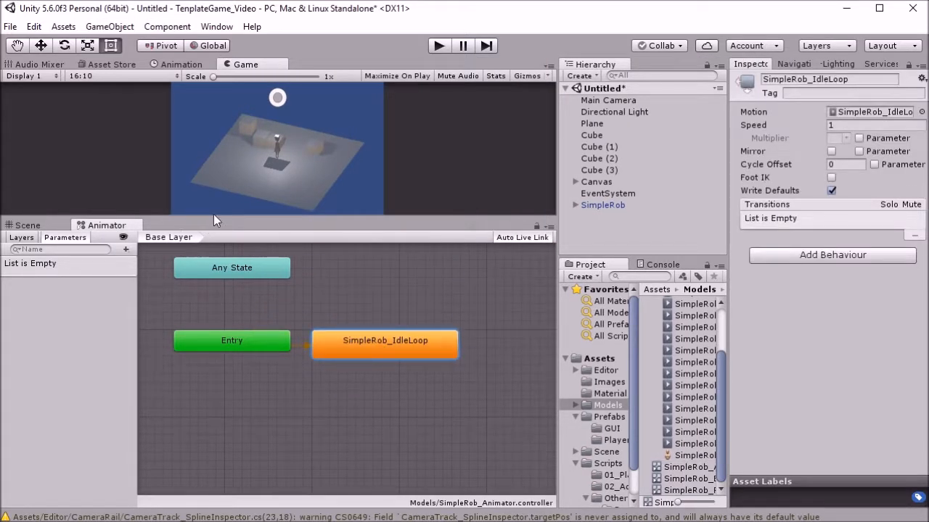
Step: Enlarge the Game view and play-test the scene, moving SimpleRob around the plane in all directions, and stop the run
drag(213, 215, 214, 317)
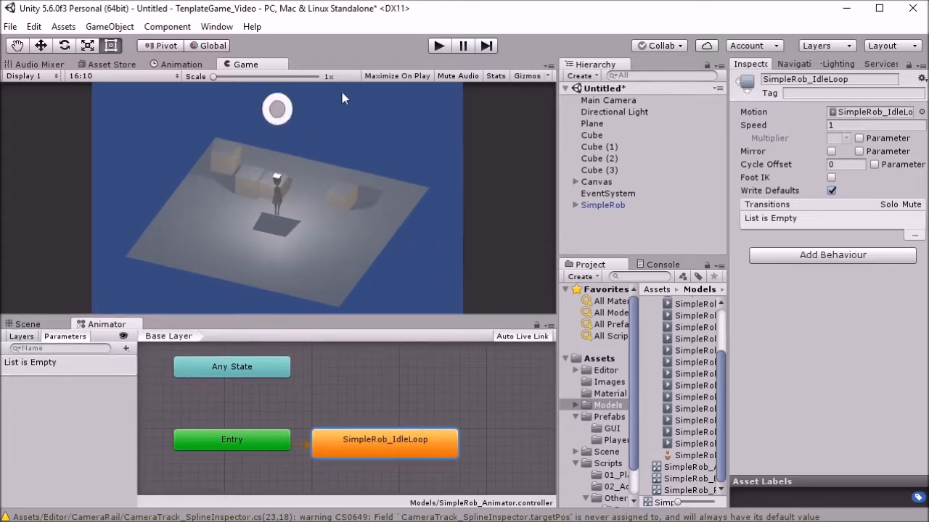
click(438, 46)
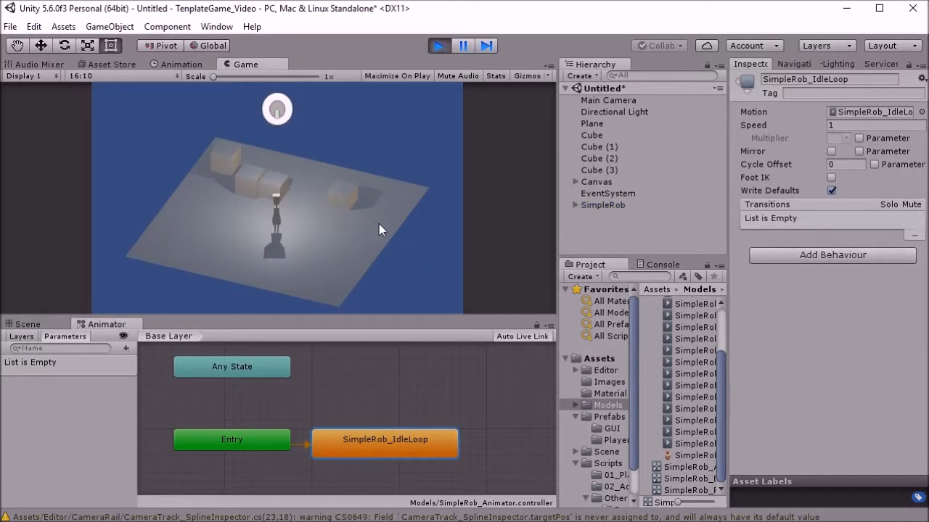
key(d)
key(s)
key(a)
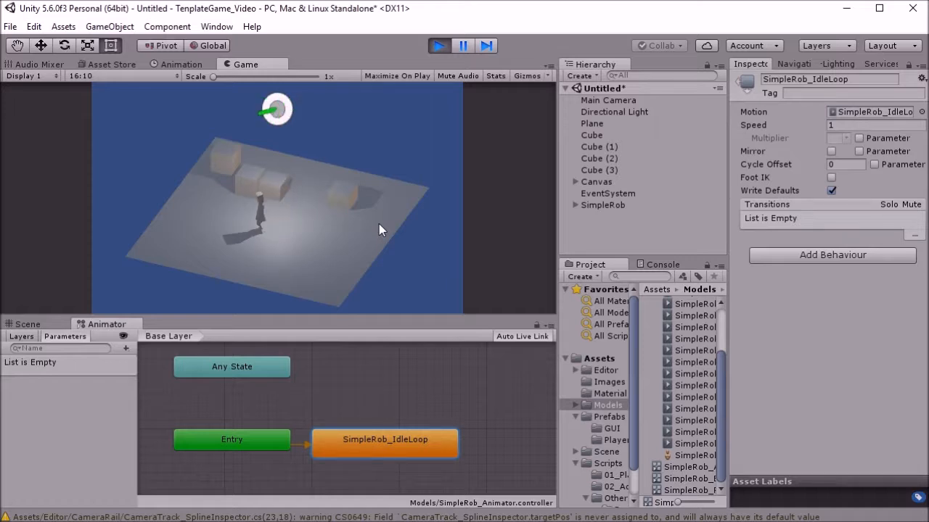
key(s)
key(d)
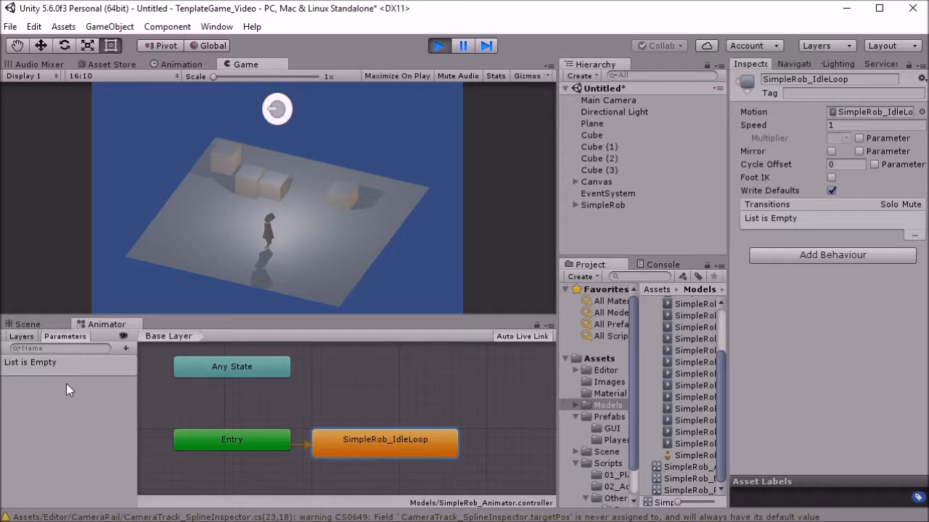
key(w)
key(a)
key(s)
key(d)
key(w)
key(a)
key(d)
key(a)
key(s)
key(d)
key(d)
key(w)
key(a)
key(s)
key(d)
key(w)
key(a)
key(s)
key(s)
key(d)
key(w)
key(a)
key(s)
key(d)
key(w)
key(a)
key(s)
key(d)
key(w)
key(a)
key(s)
key(d)
key(w)
key(a)
click(438, 50)
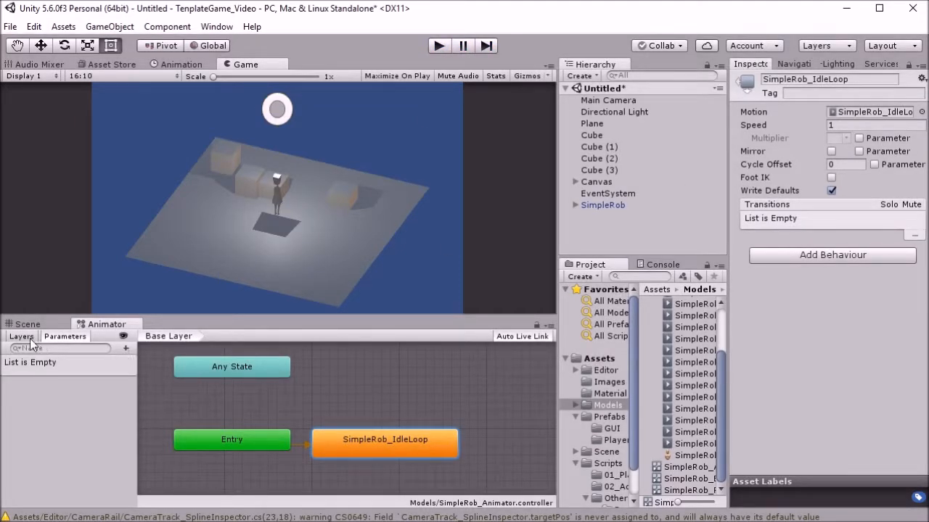
Step: Add a float parameter named Speed to the SimpleRob_Animator controller
click(127, 349)
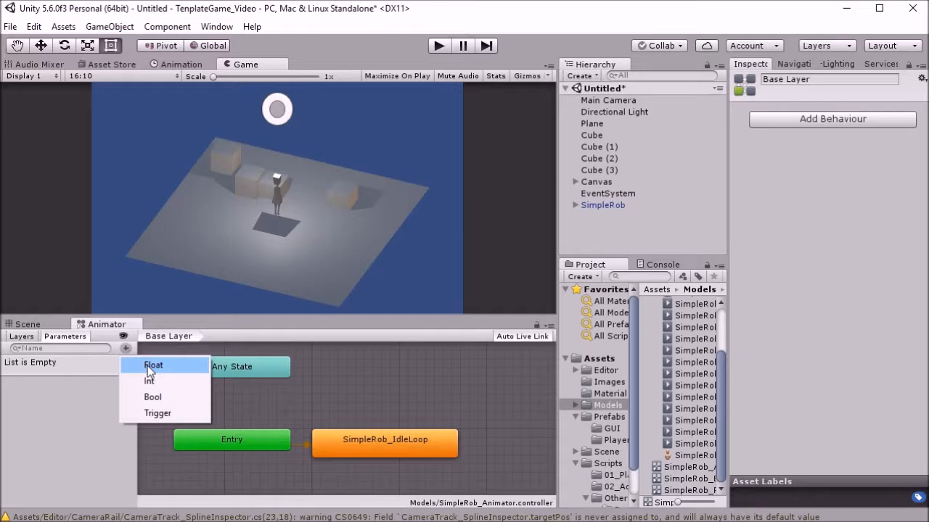
click(148, 366)
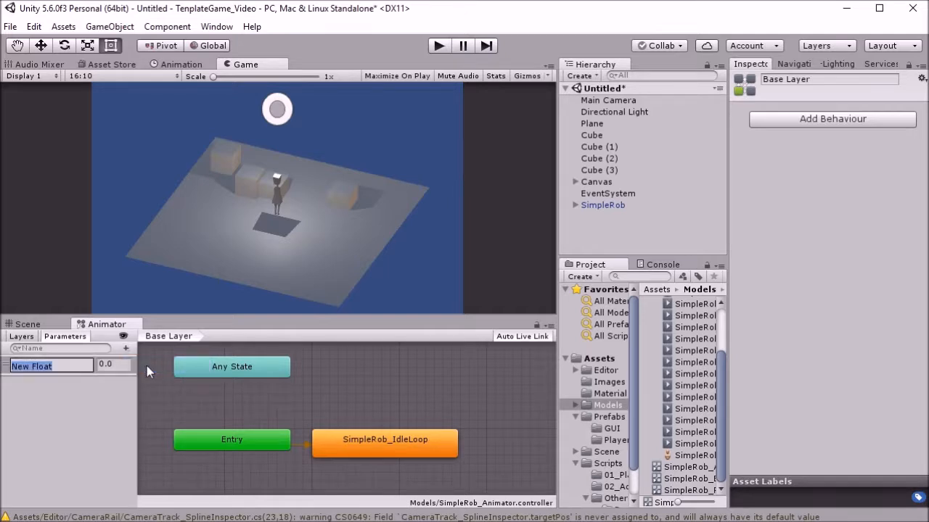
text(Speed)
key(Return)
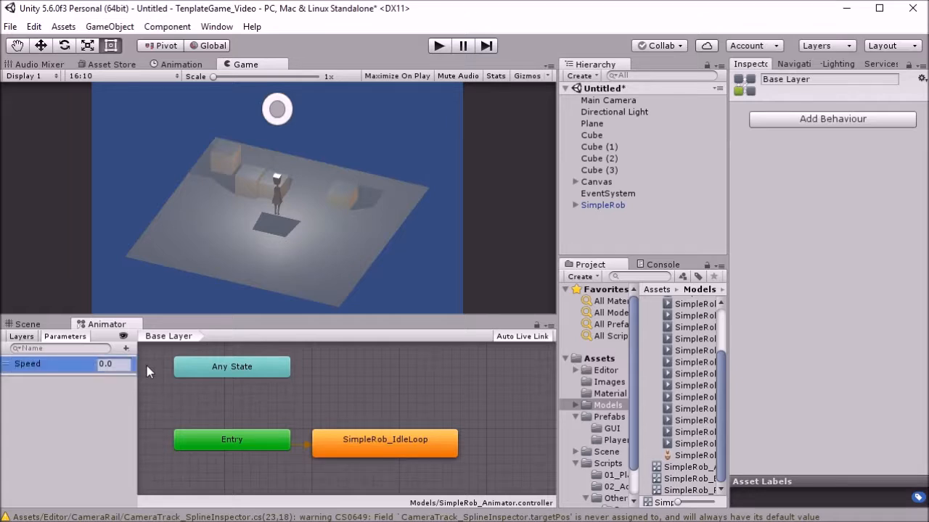
Step: Add a trigger parameter named Jump to the animator controller
click(125, 348)
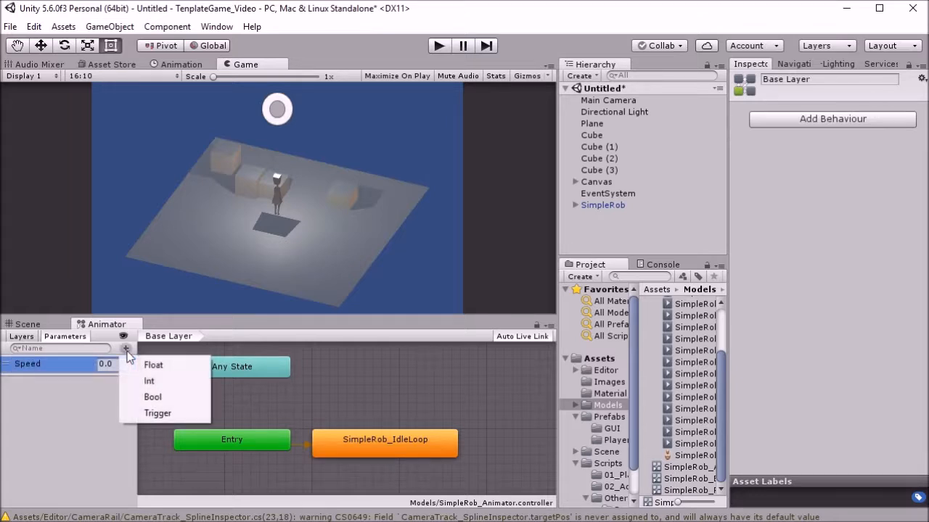
click(163, 413)
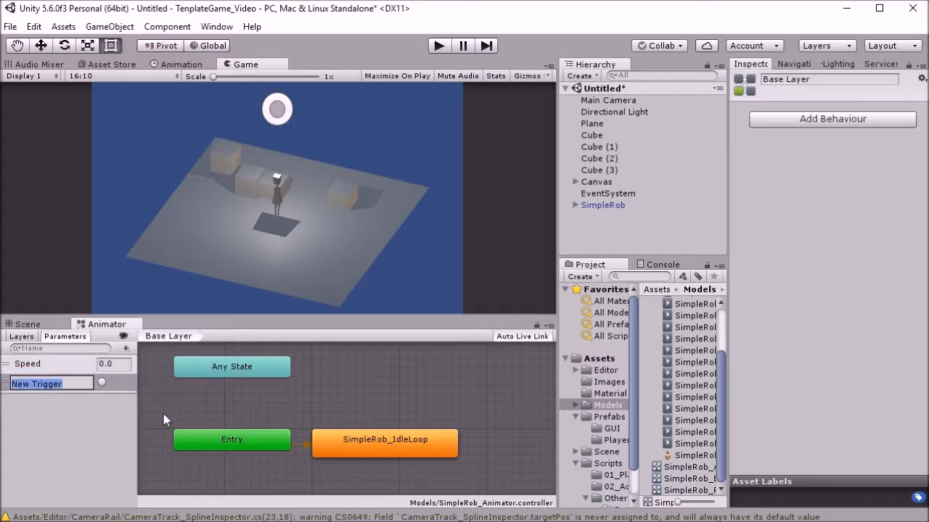
text(Jump)
key(Return)
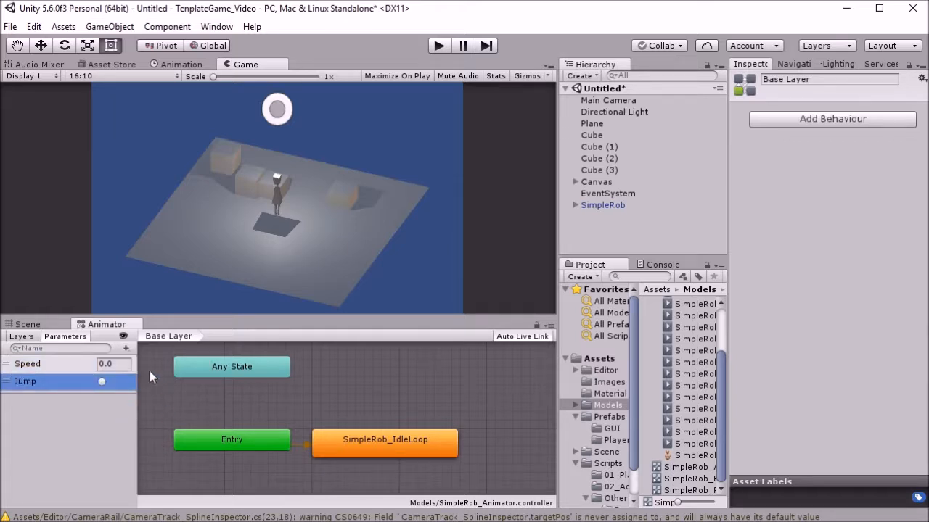
Step: Add a bool parameter named Grounded to the animator controller
click(126, 348)
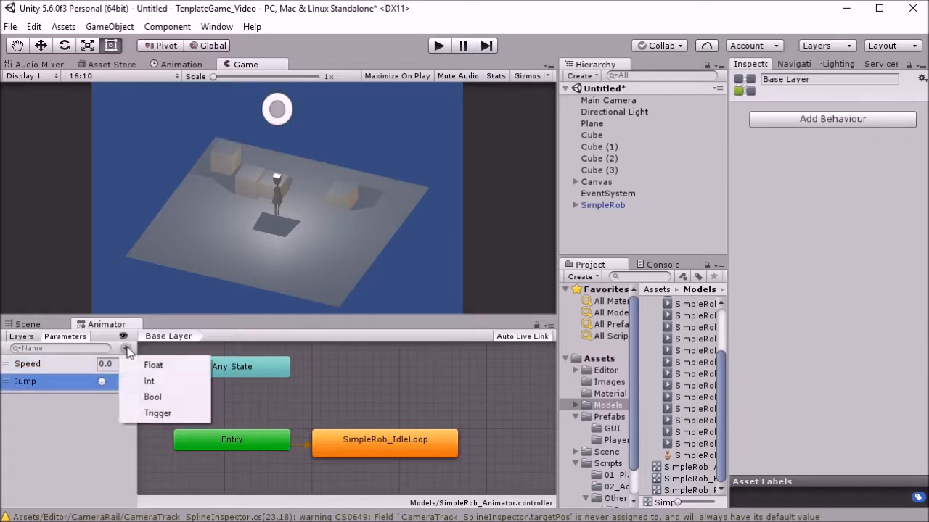
click(162, 395)
text(Grounded)
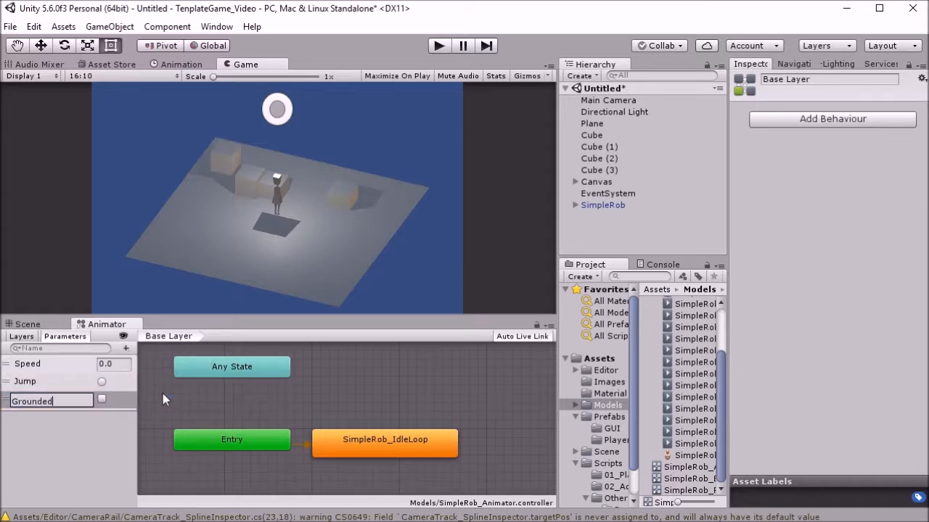
key(Return)
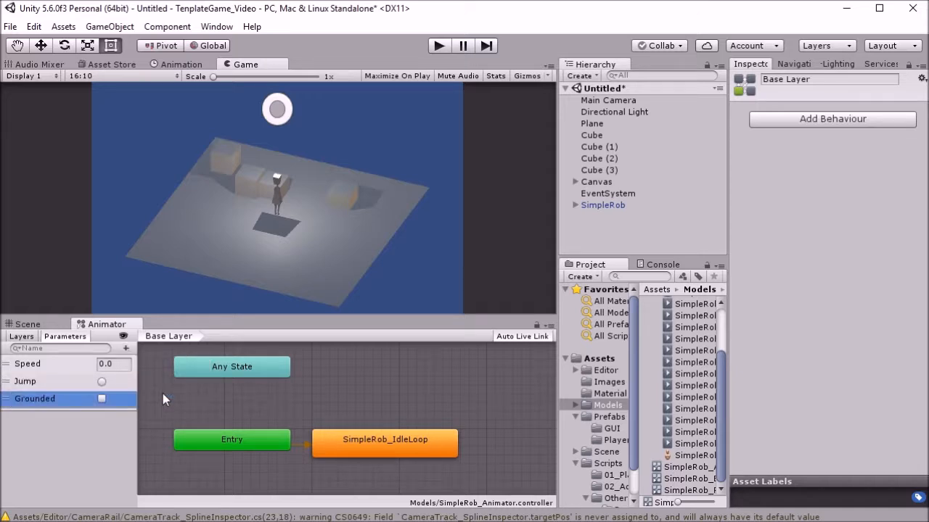
Step: Select the SimpleRob scene object and open its Player script in MonoDevelop
click(44, 385)
click(600, 206)
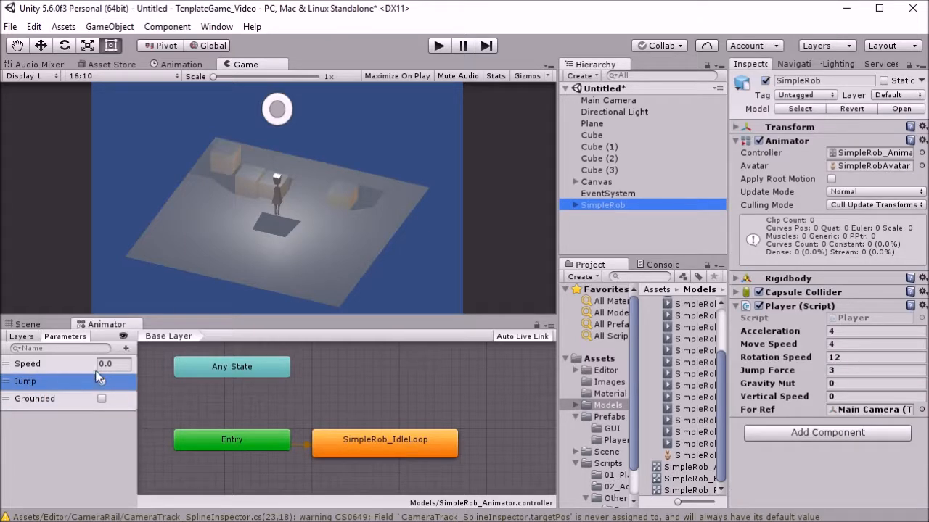
click(51, 365)
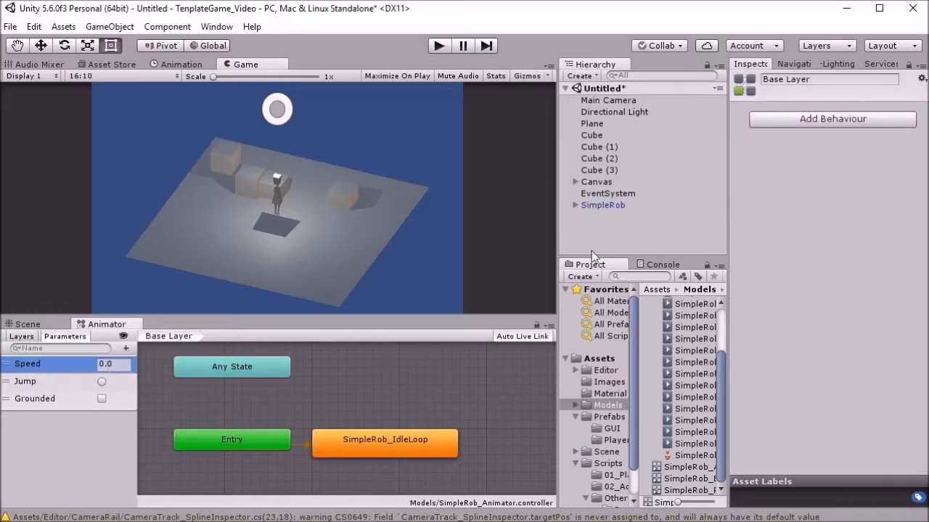
click(604, 205)
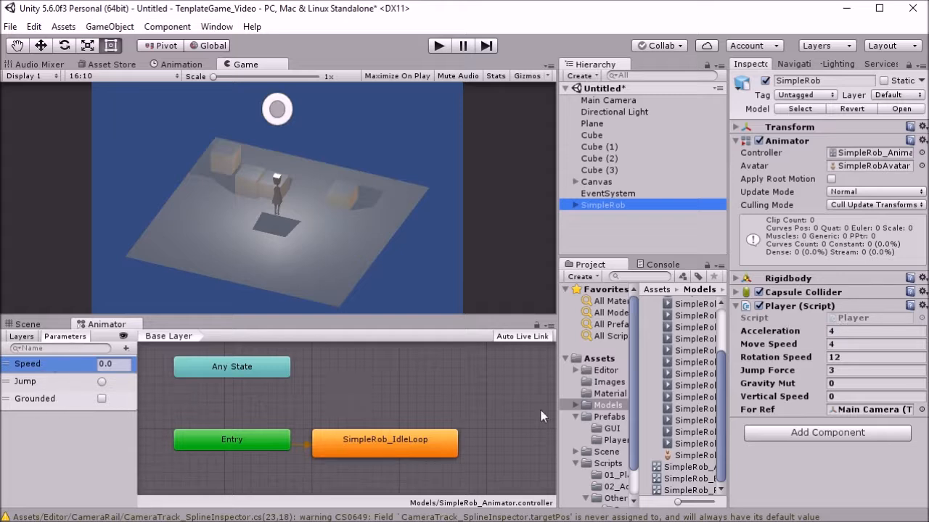
click(850, 317)
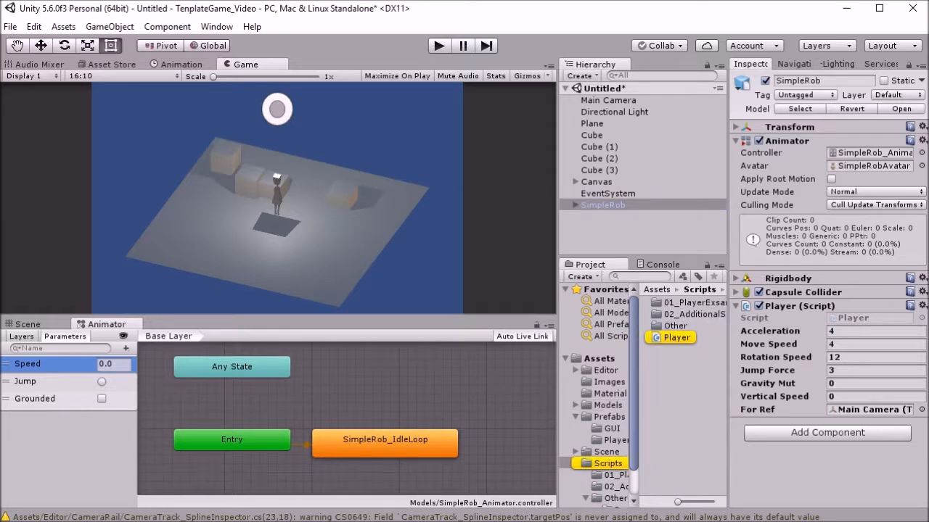
Step: Declare a private Animator field named anim directly below the Rigidbody rb field in Player.cs
scroll(314, 248, up, 10)
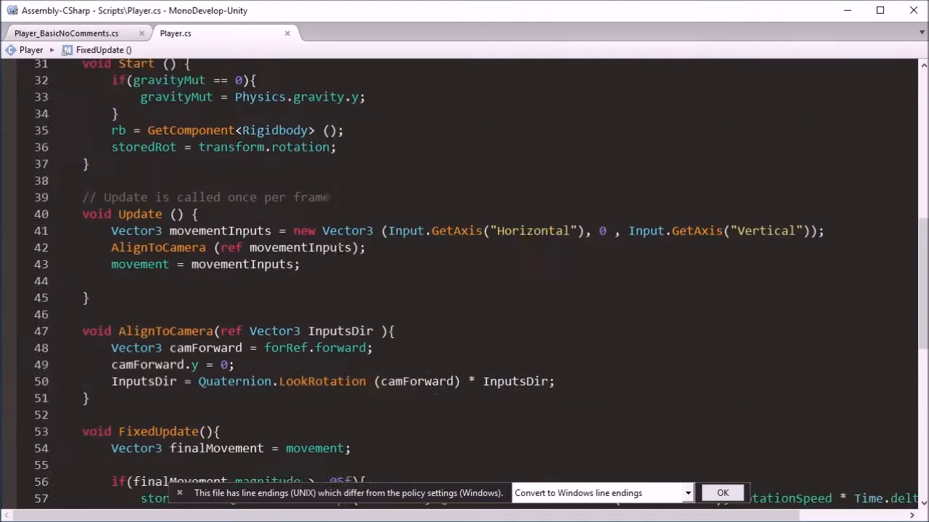
scroll(314, 249, up, 1)
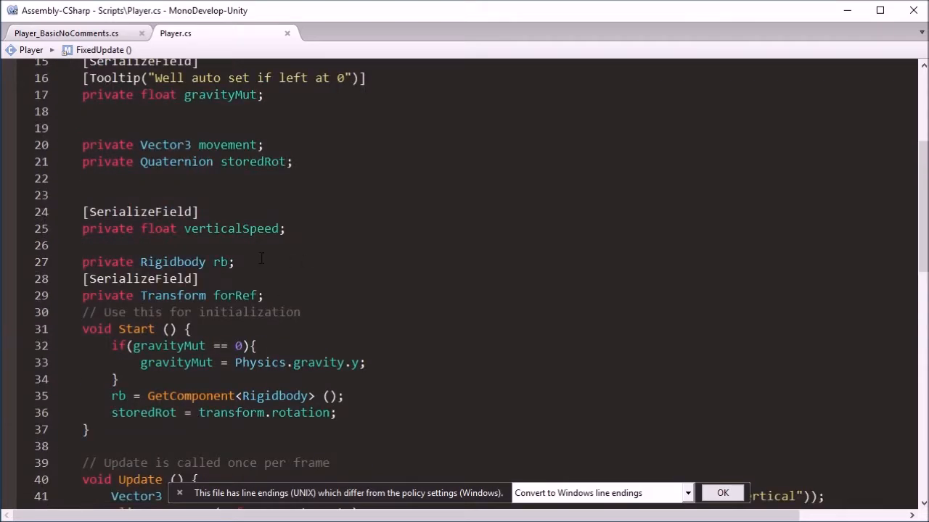
click(289, 249)
key(ctrl+c)
key(ctrl+v)
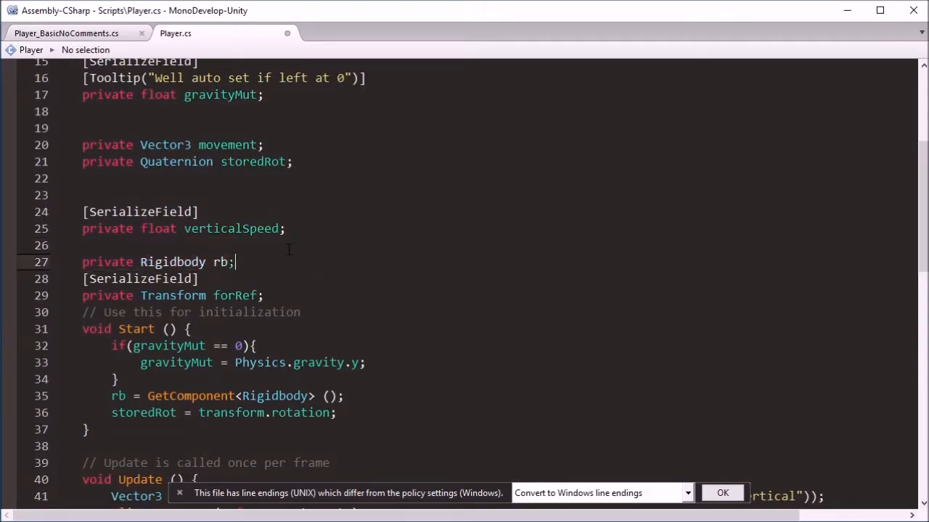
key(ctrl+v)
text(Anim)
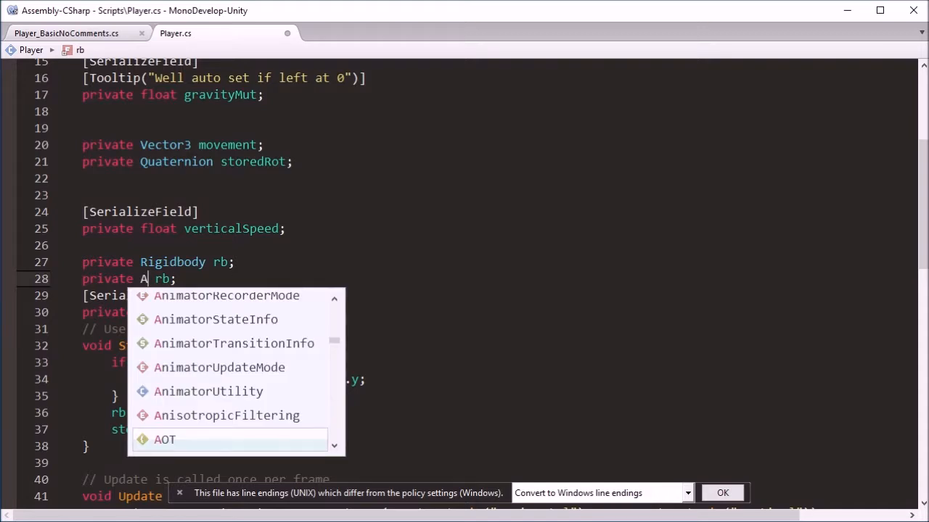
key(Return)
key(Right)
key(Right)
key(Right)
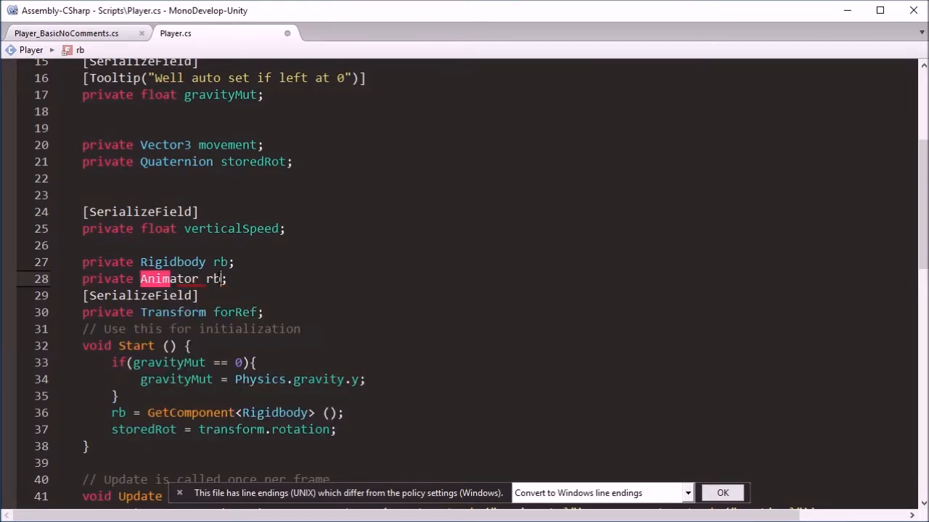
key(BackSpace)
key(BackSpace)
text(anim)
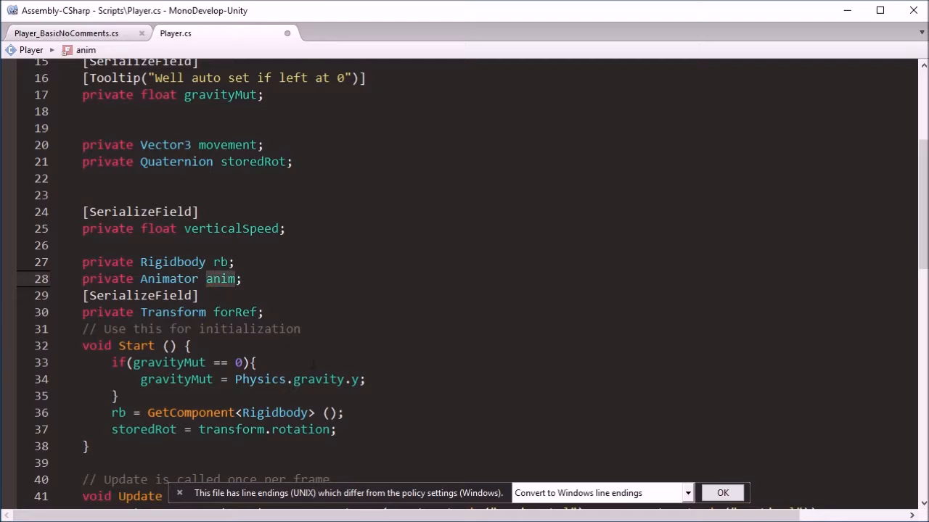
Step: Duplicate the rb GetComponent line in Start and rename the copy's variable to anim
drag(347, 407, 340, 397)
key(ctrl+c)
key(ctrl+v)
key(ctrl+v)
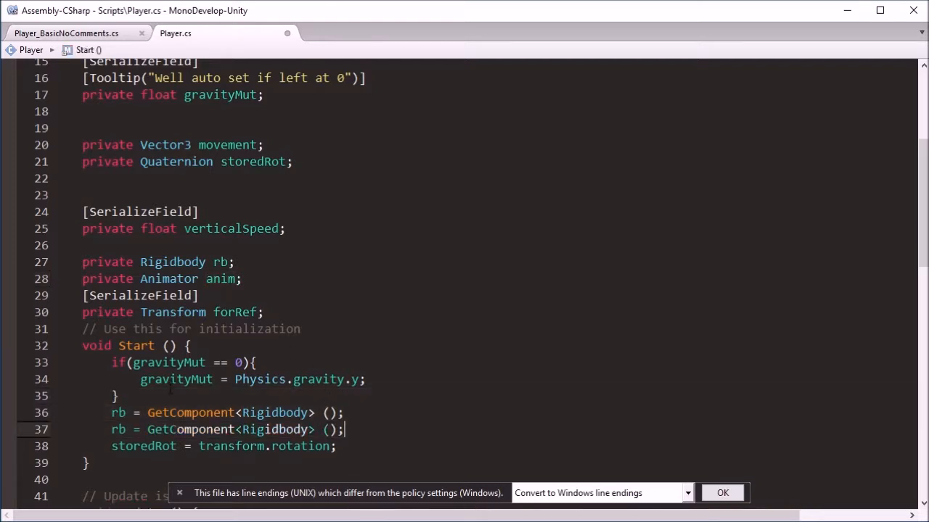
click(228, 312)
click(224, 279)
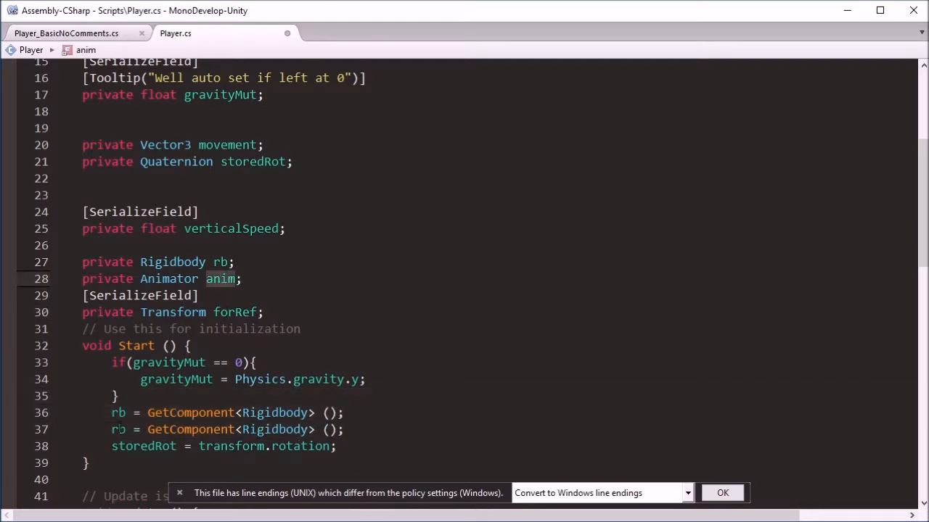
click(119, 429)
double_click(119, 430)
text(anim)
Step: Change the component type in the anim GetComponent line to Animator and save Player.cs
double_click(169, 279)
click(271, 429)
double_click(288, 429)
key(ctrl+v)
double_click(125, 430)
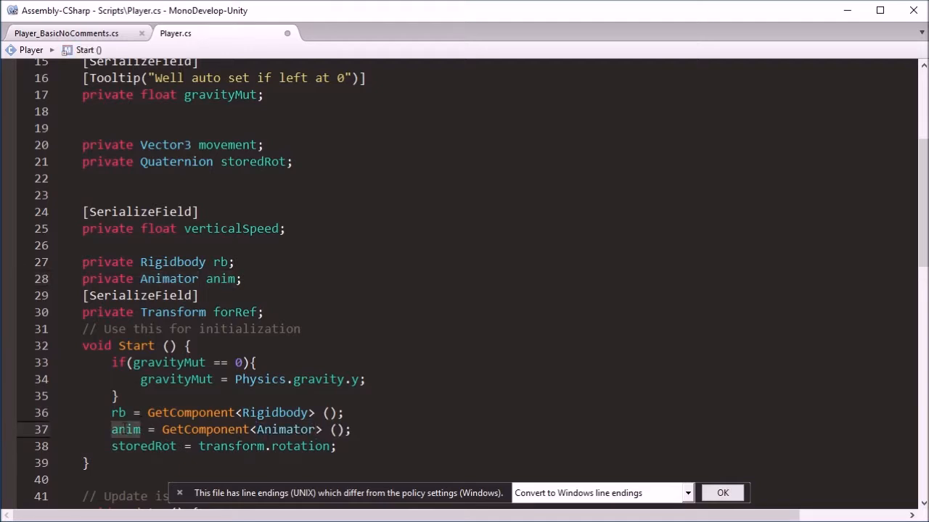
key(ctrl+s)
scroll(238, 323, down, 7)
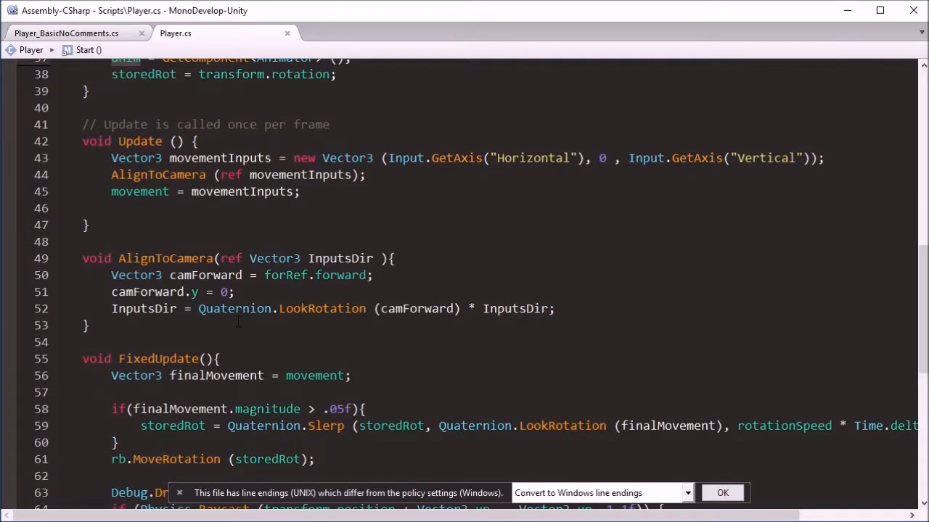
click(139, 208)
key(ctrl+v)
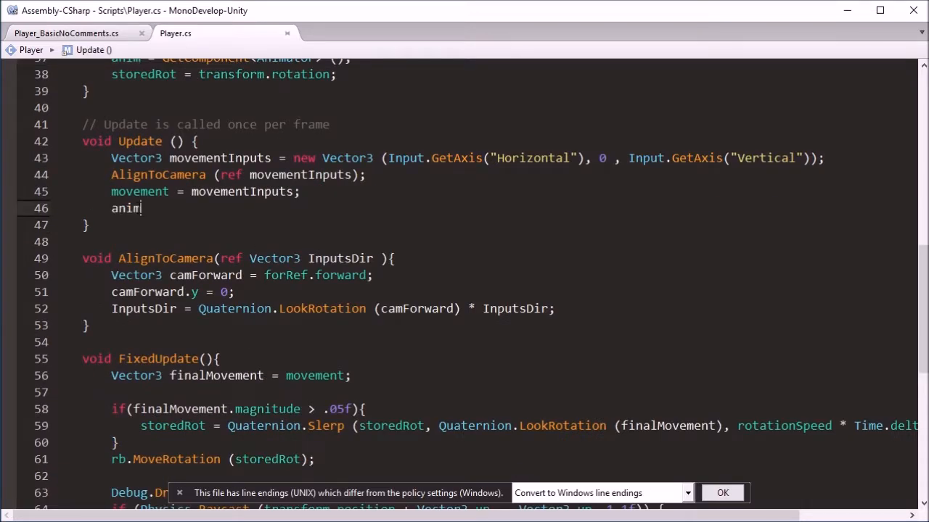
key(ctrl+z)
Step: Add anim.SetFloat ("Speed", movement.magnitude * moveSpeed ); below the rb.MovePosition line at the end of FixedUpdate
scroll(273, 145, down, 5)
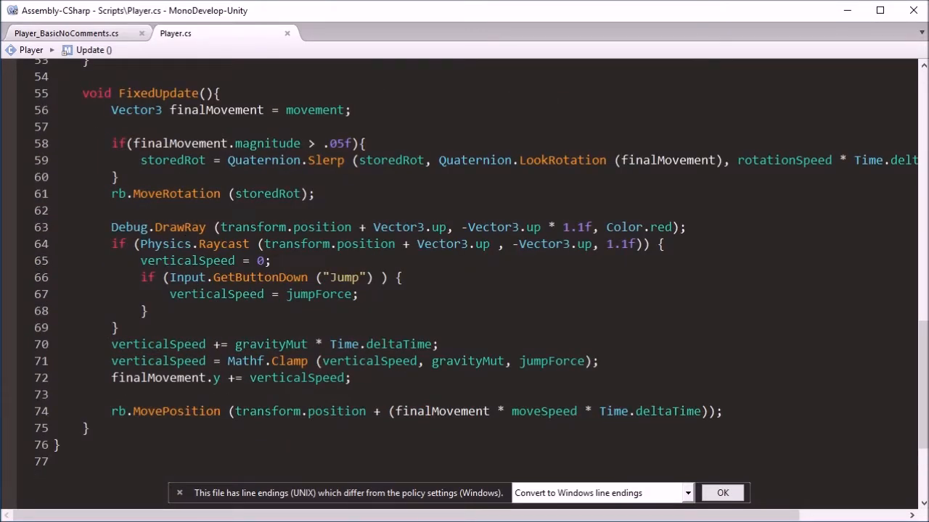
key(ctrl+v)
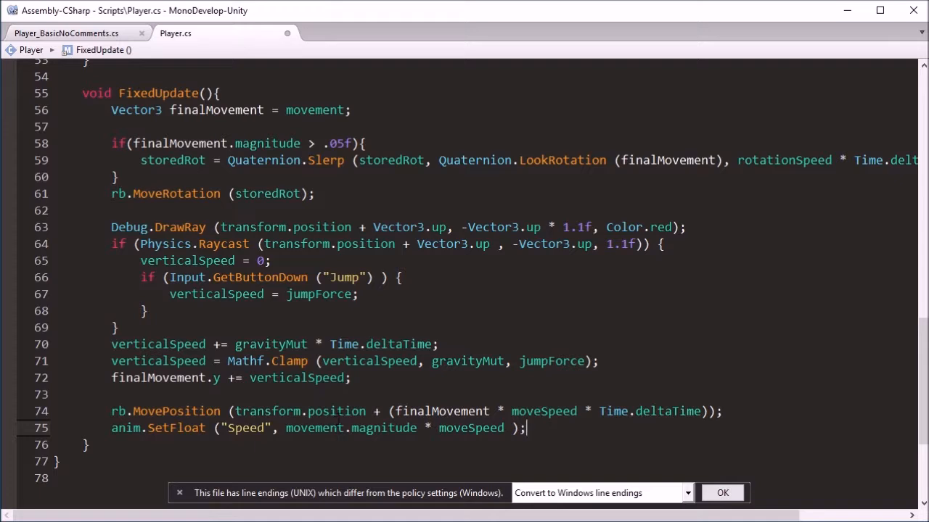
Step: Review the arguments of the new SetFloat call: the "Speed" parameter name and the movement.magnitude * moveSpeed value
click(324, 428)
mouse_move(321, 429)
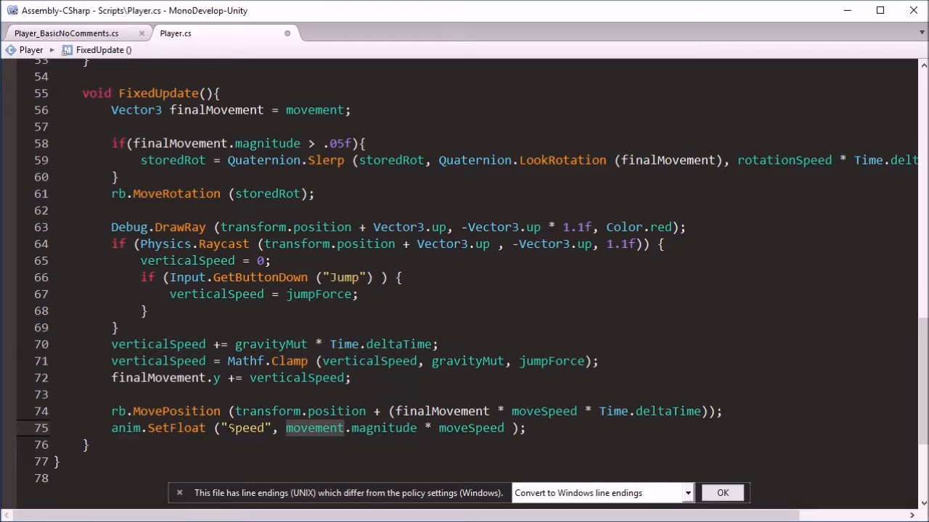
drag(220, 428, 274, 428)
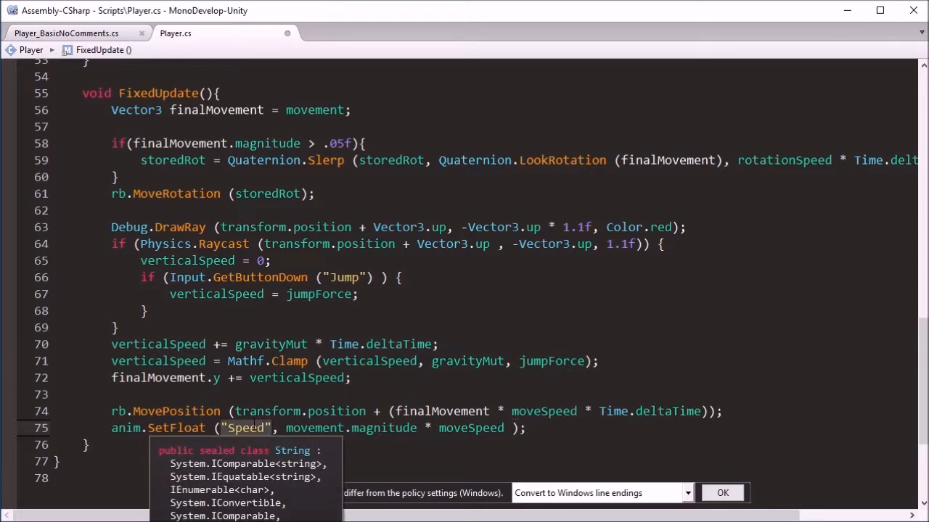
click(279, 428)
drag(278, 428, 504, 428)
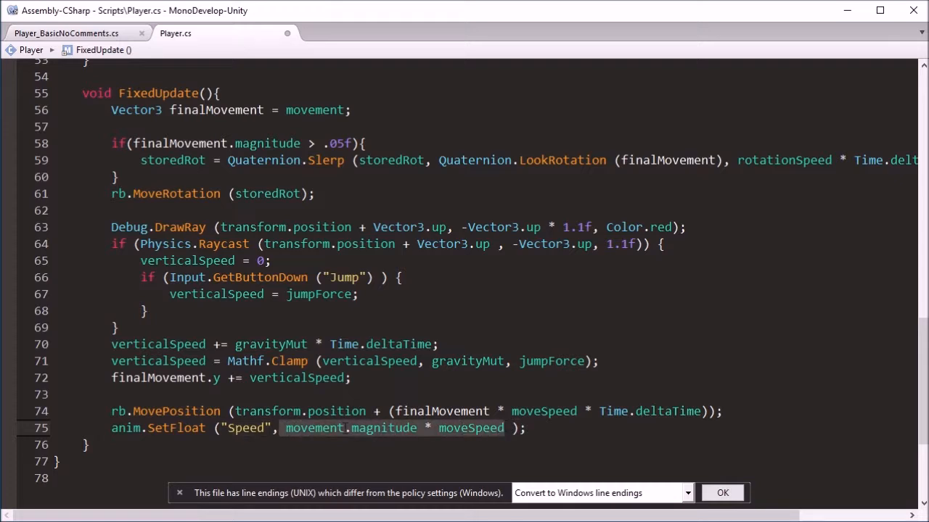
click(322, 428)
click(376, 428)
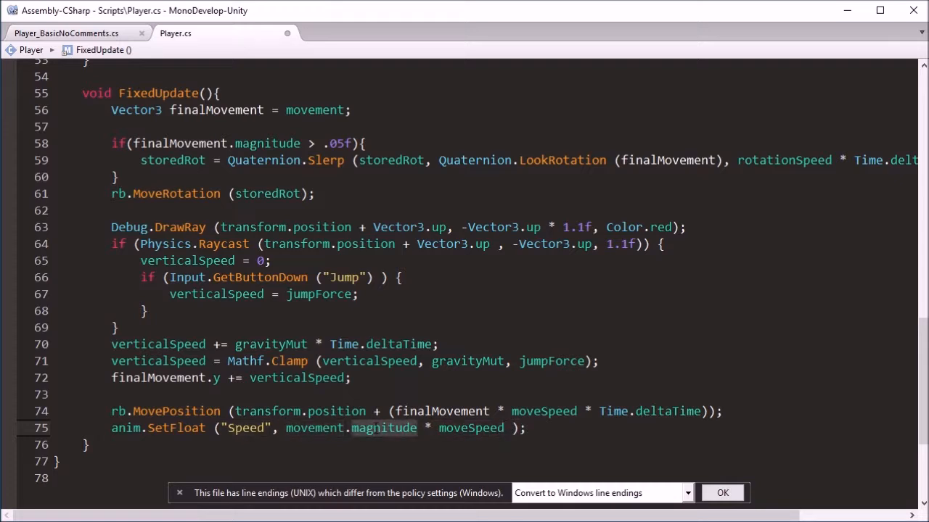
Step: Compare the SetFloat call's movement.magnitude * moveSpeed argument with the finalMovement term in the rb.MovePosition line, and save Player.cs
mouse_move(376, 428)
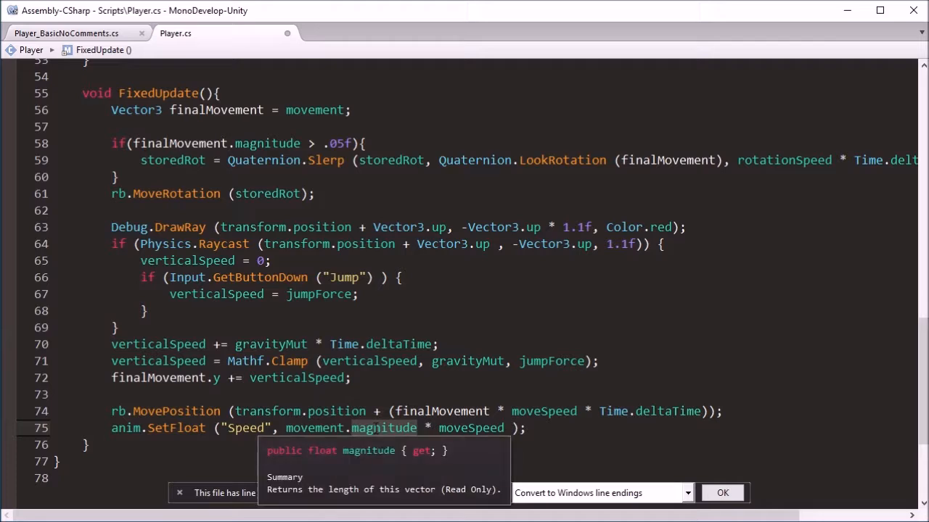
drag(425, 412, 454, 415)
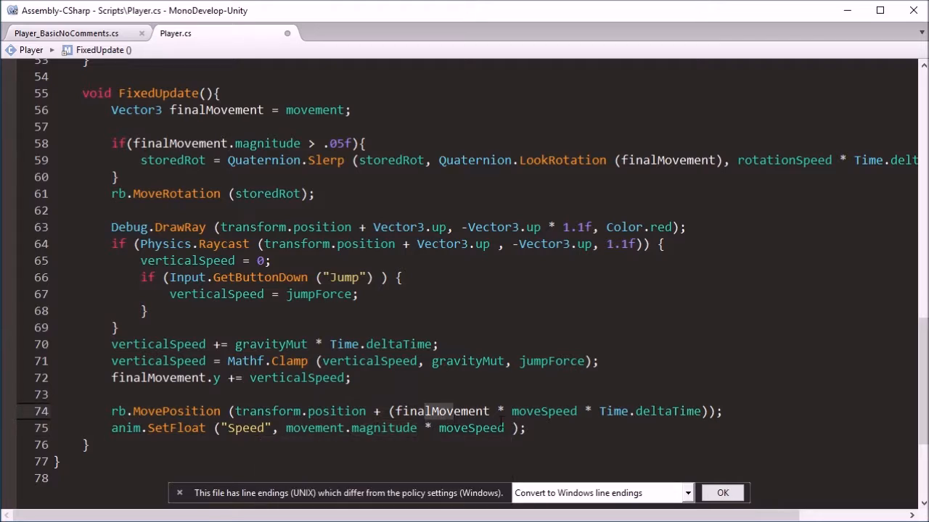
click(506, 428)
drag(506, 428, 418, 428)
click(360, 428)
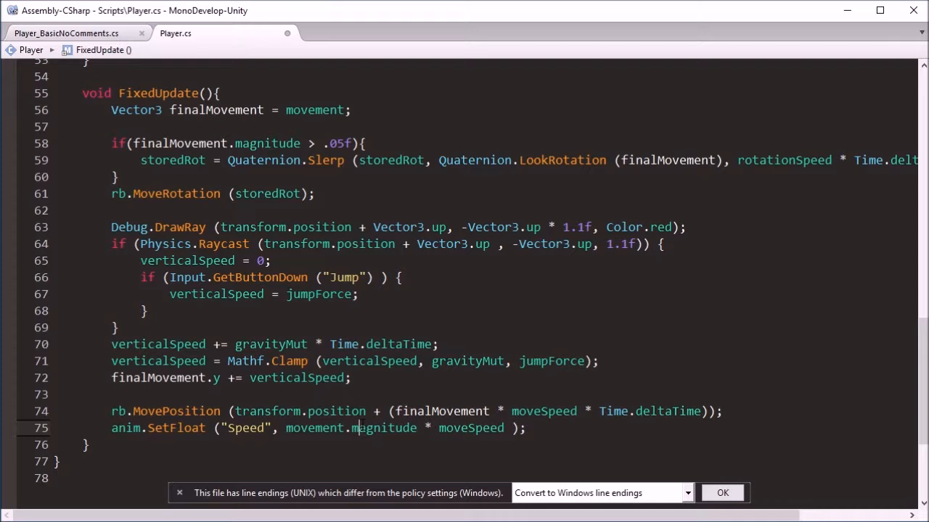
key(ctrl+s)
key(alt+Tab)
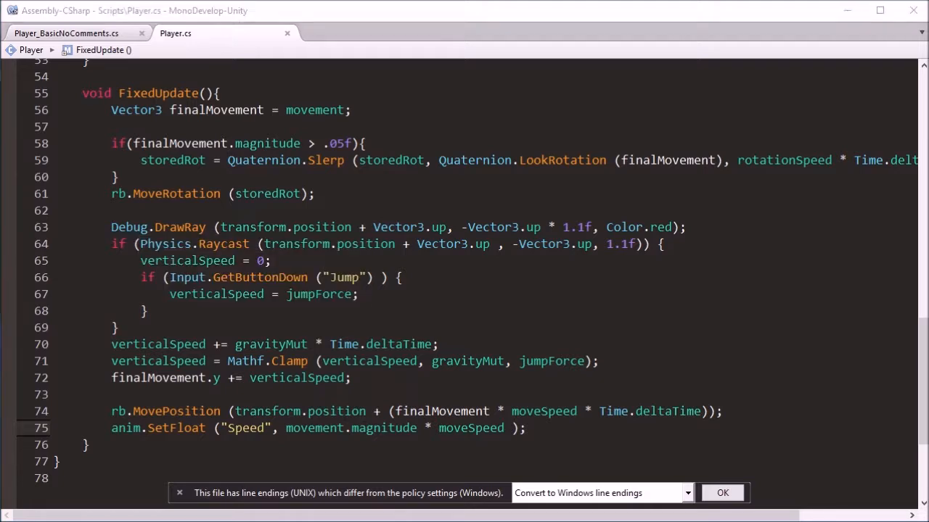
Step: Add anim.SetTrigger ("Jump"); below the verticalSpeed = jumpForce line in the jump condition
click(374, 298)
key(Return)
key(ctrl+v)
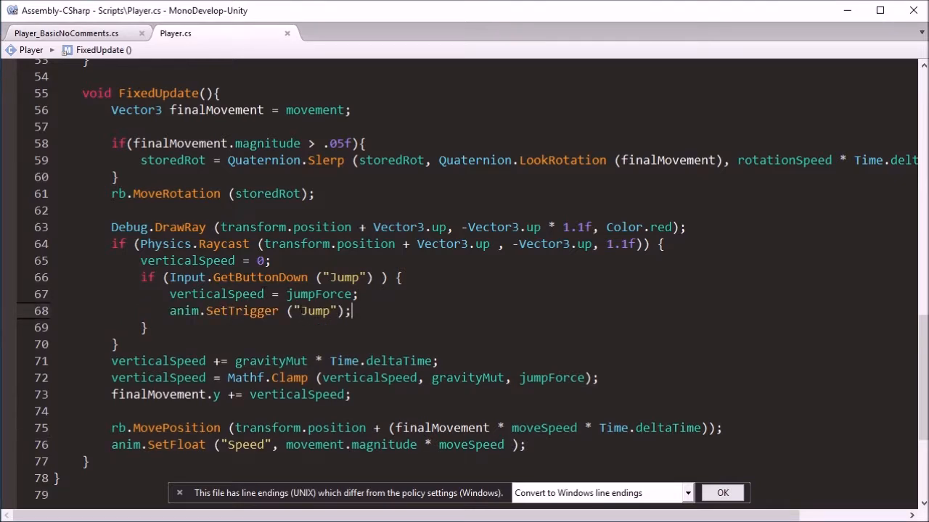
key(alt+Tab)
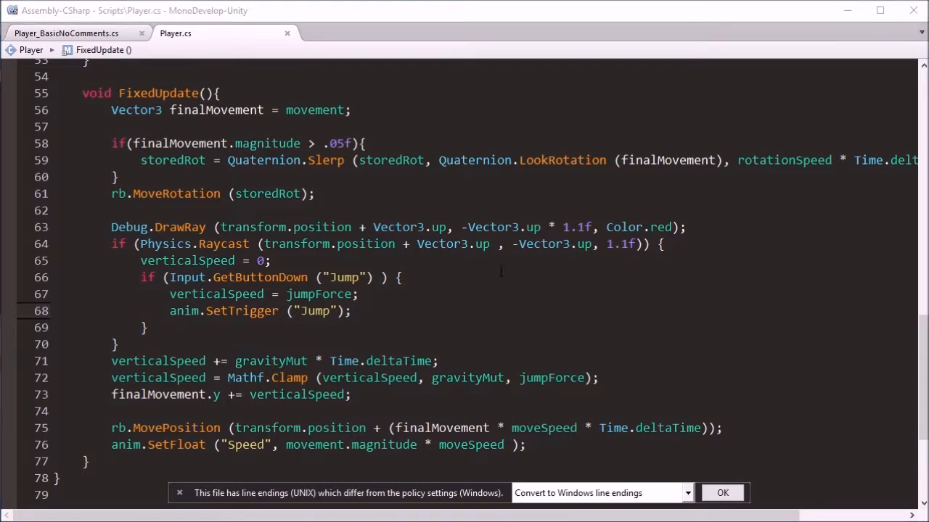
Step: Insert anim.SetBool ("Grounded", true); as the first line inside the Physics.Raycast if block
click(689, 247)
key(Return)
text(anim.SetBool ("Grounded", true);)
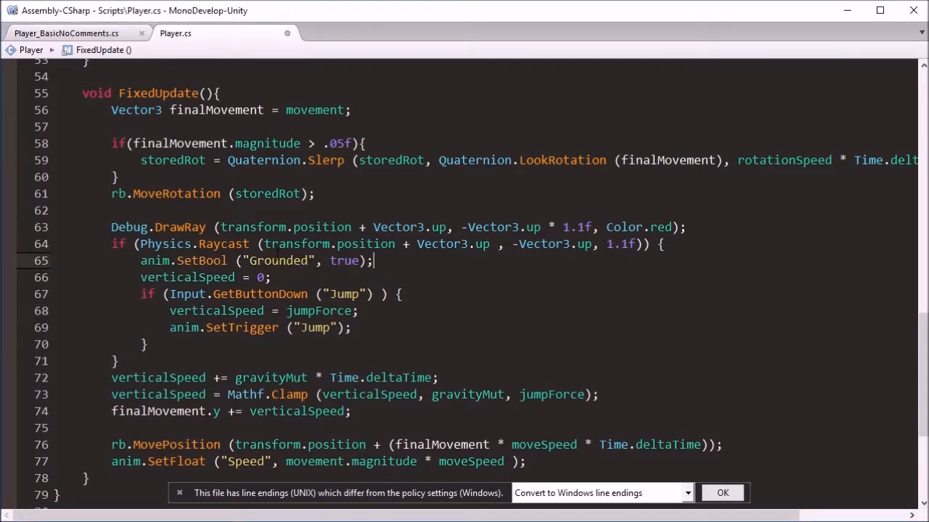
Step: Add an else branch to the Raycast condition containing the call anim.SetBool ("Grounded", true);
click(158, 361)
text(else{)
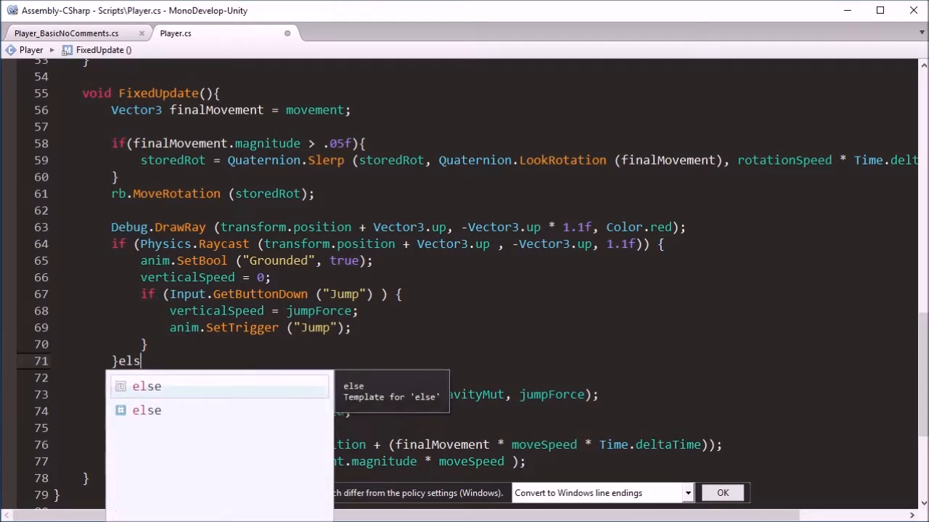
key(Return)
key(Return)
text(anim.SetBool ("Grounded", true);)
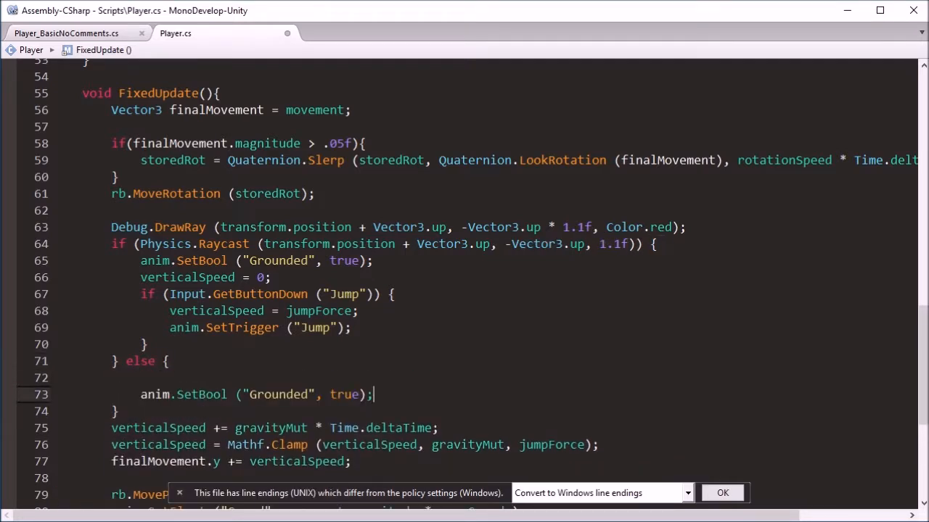
Step: Change the else branch's Grounded value to false, remove the blank line above that call and save Player.cs
key(Left)
key(Left)
key(BackSpace)
key(BackSpace)
key(BackSpace)
key(BackSpace)
text(false)
key(Up)
key(Home)
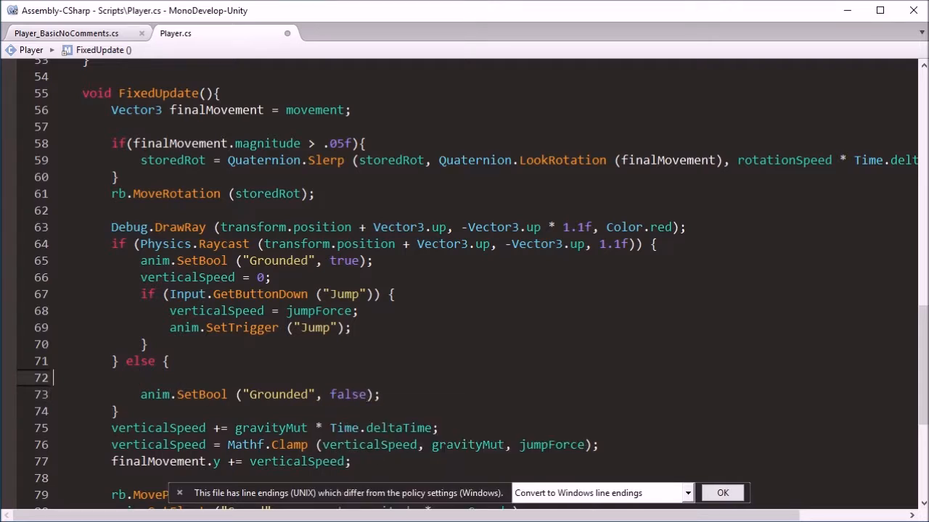
key(BackSpace)
scroll(266, 236, down, 1)
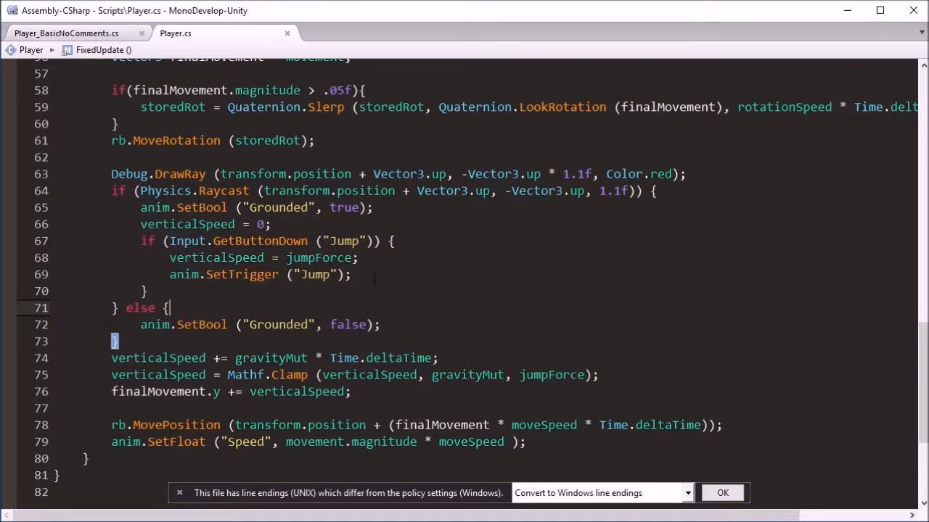
scroll(373, 279, down, 1)
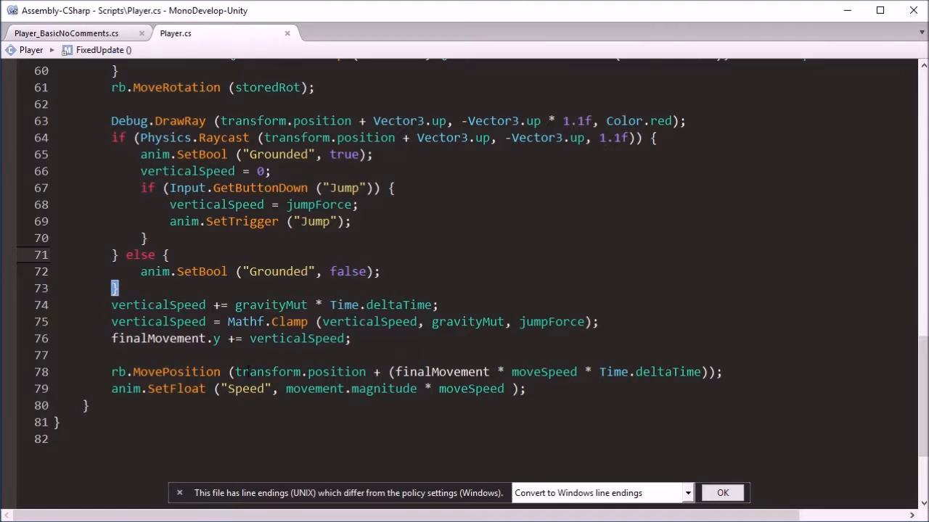
Step: Switch to Unity, select the SimpleRob_IdleLoop state, locate its motion clip among the project assets and widen the asset list
mouse_move(246, 372)
key(alt+Tab)
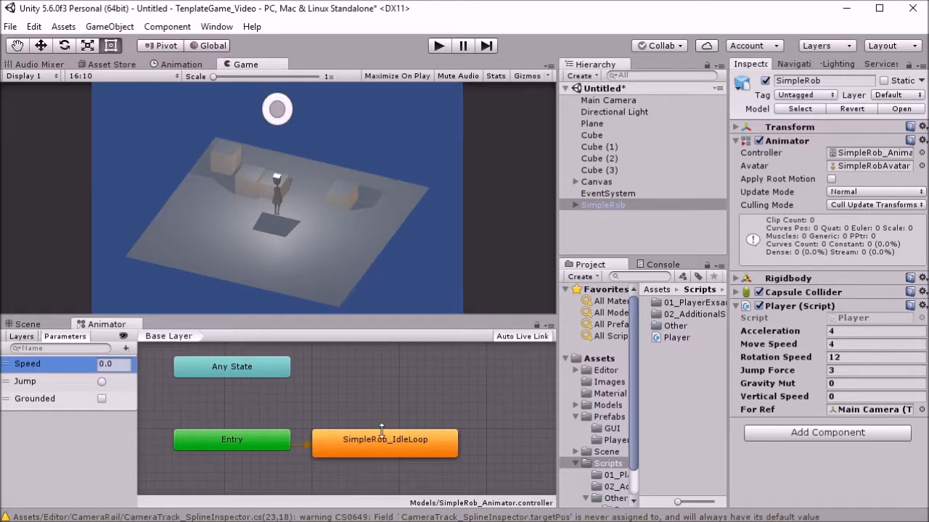
middle_drag(445, 416, 321, 381)
drag(285, 409, 293, 381)
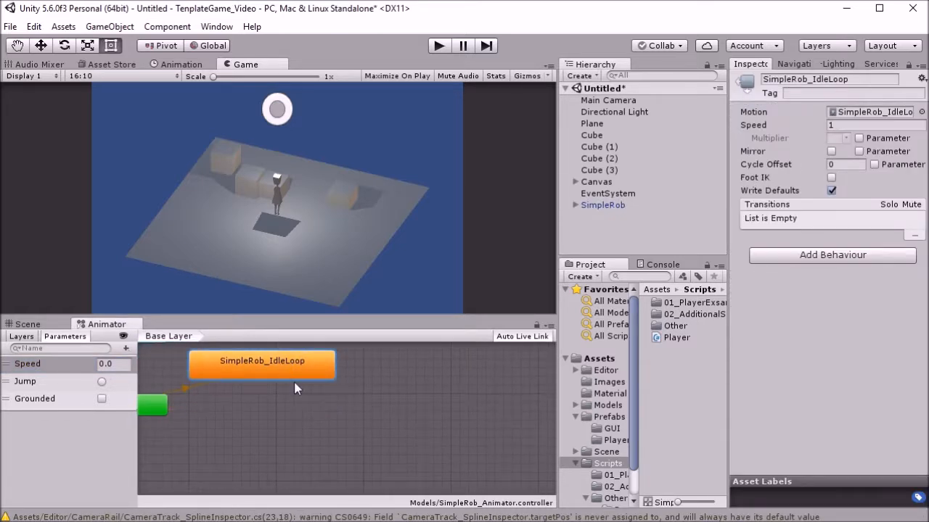
click(849, 112)
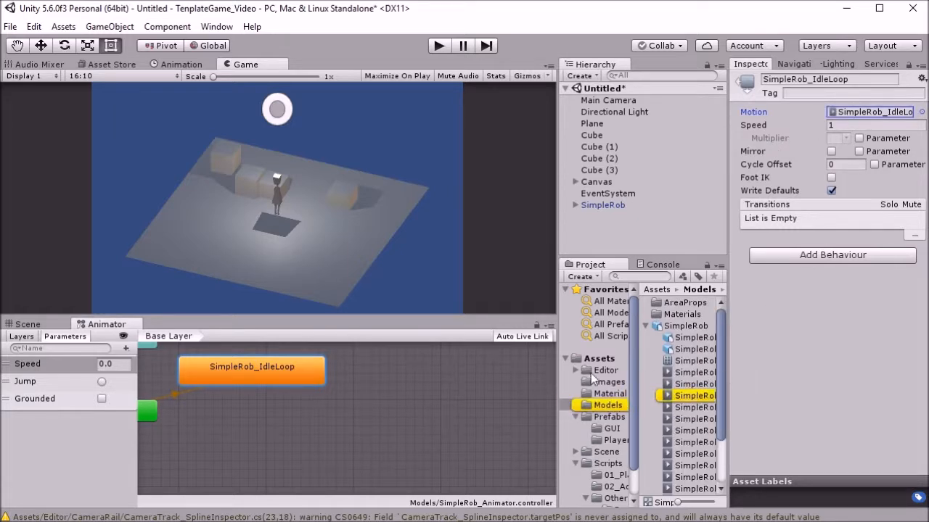
drag(556, 372, 492, 372)
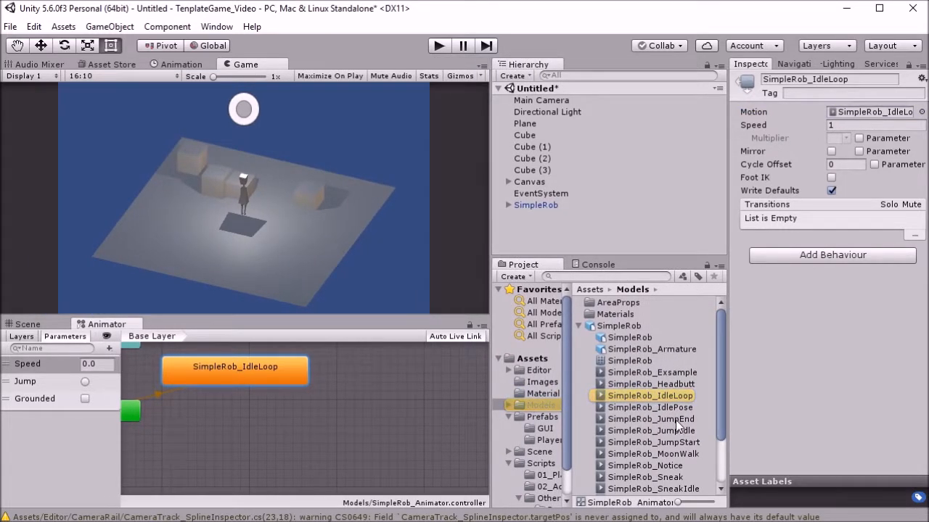
Step: Create a state from a new blend tree in the Animator's Base Layer and align it beside SimpleRob_IdleLoop
middle_drag(382, 374, 321, 385)
right_click(321, 385)
mouse_move(335, 392)
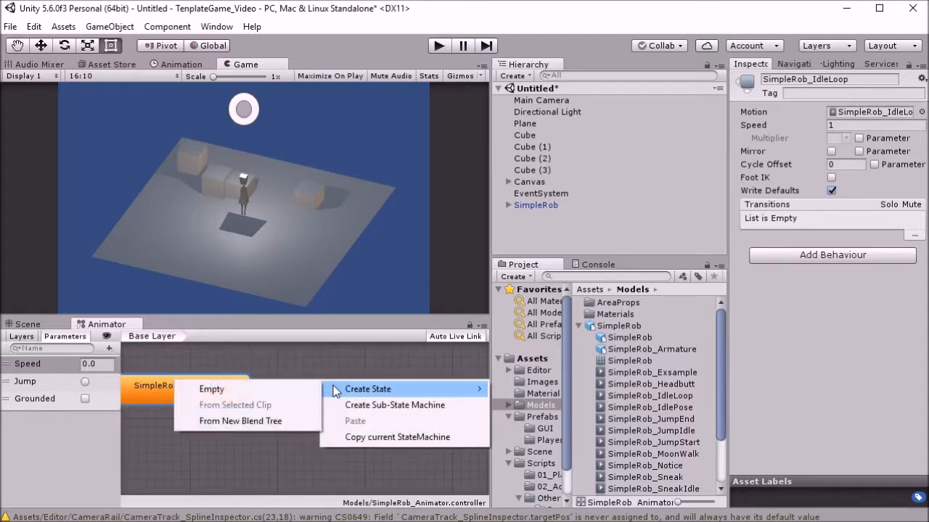
click(300, 422)
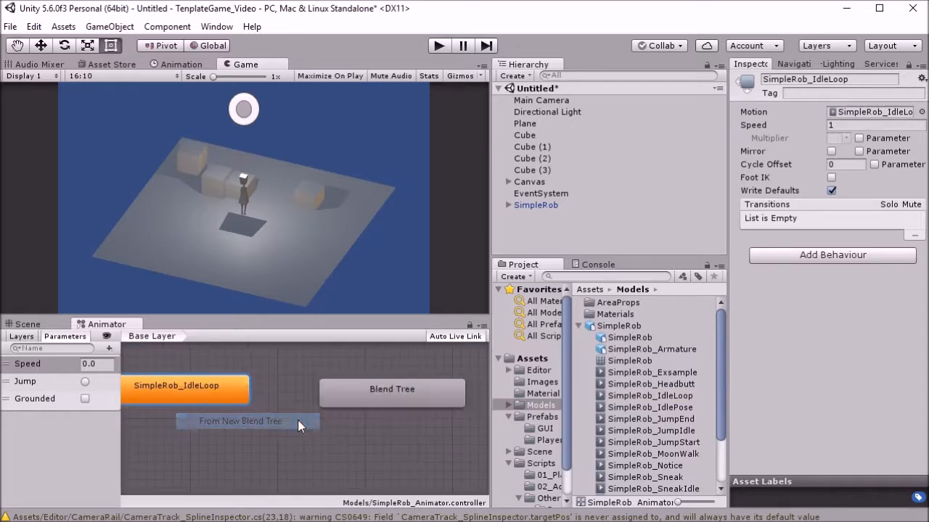
click(359, 388)
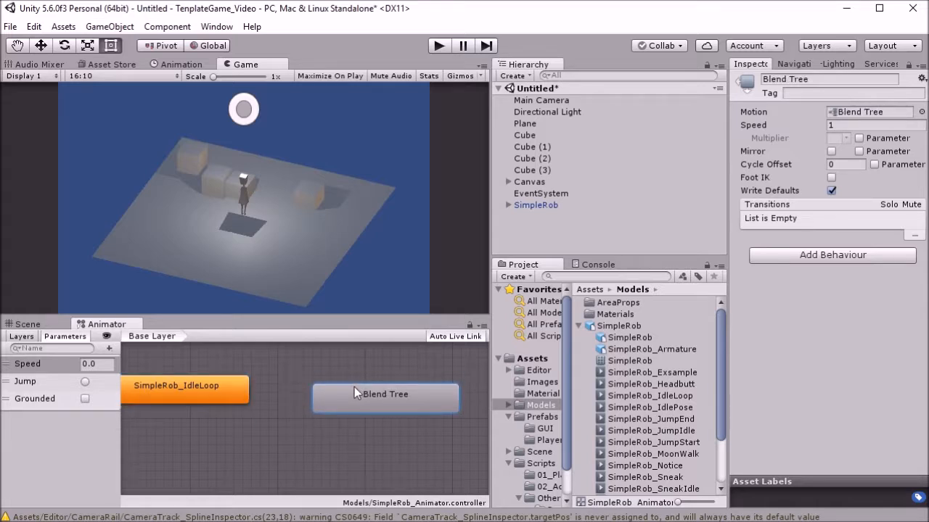
drag(354, 386, 349, 382)
right_click(243, 385)
click(267, 358)
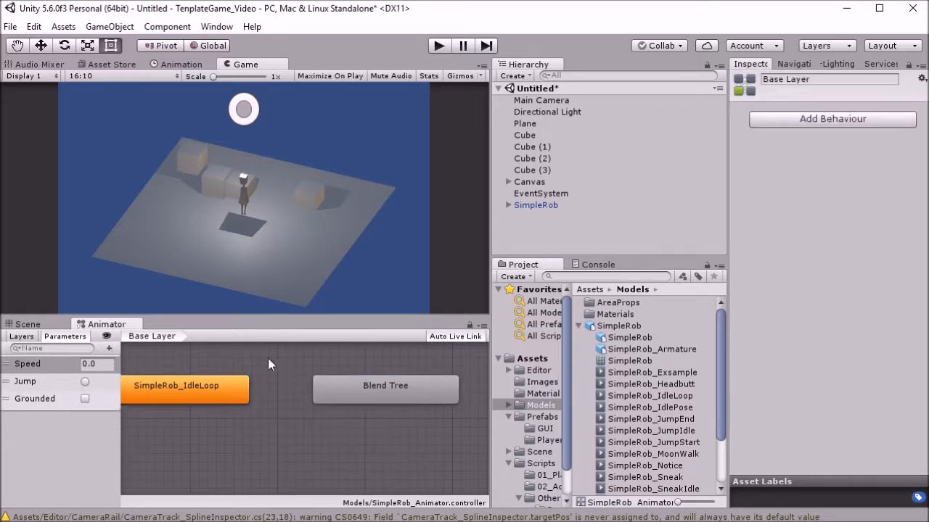
Step: Open the Blend Tree state and add two motion fields to it
double_click(384, 385)
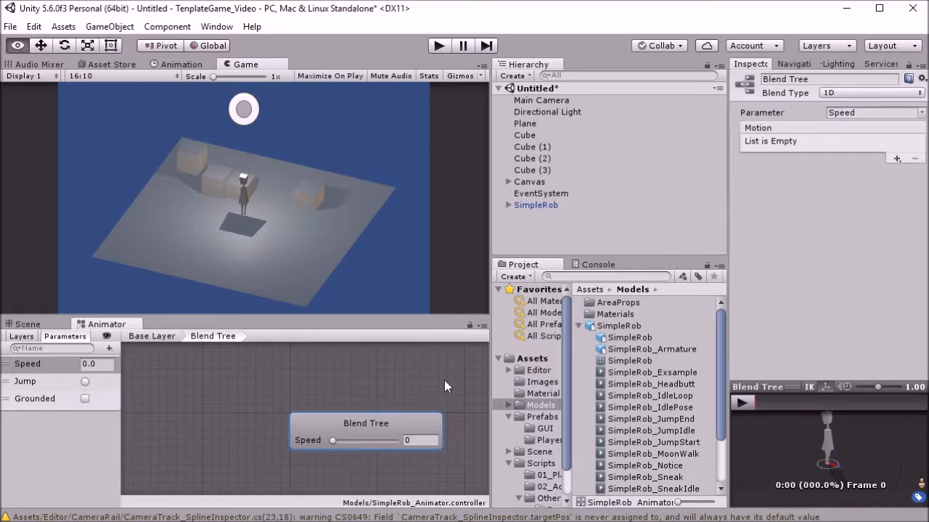
middle_drag(444, 380, 357, 341)
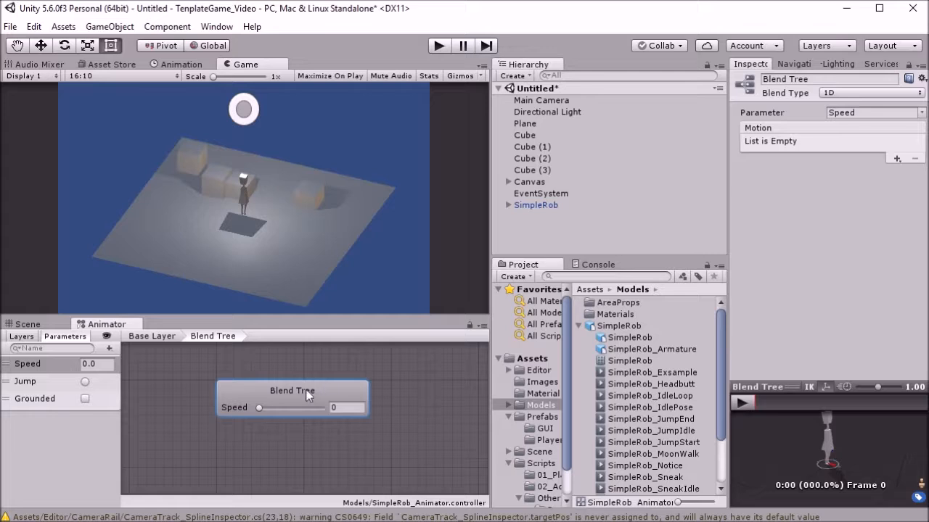
click(895, 159)
click(885, 178)
click(896, 158)
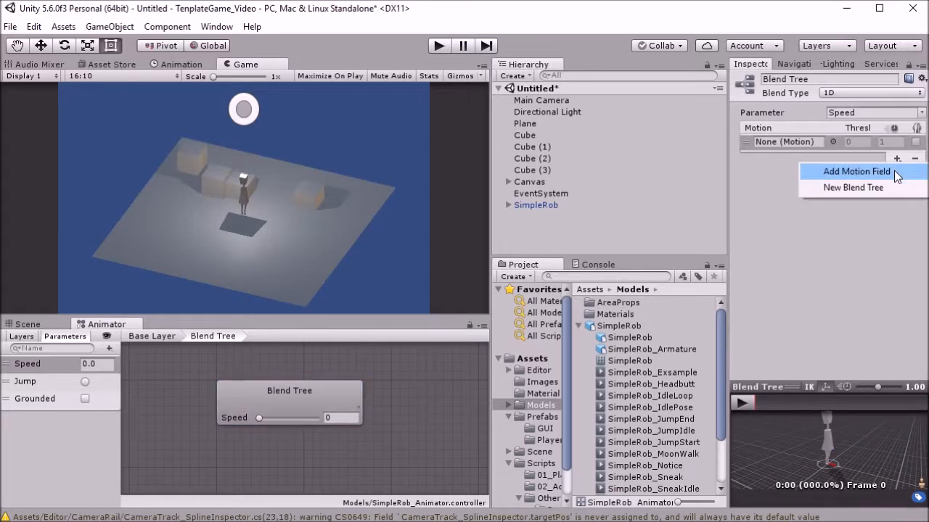
click(894, 171)
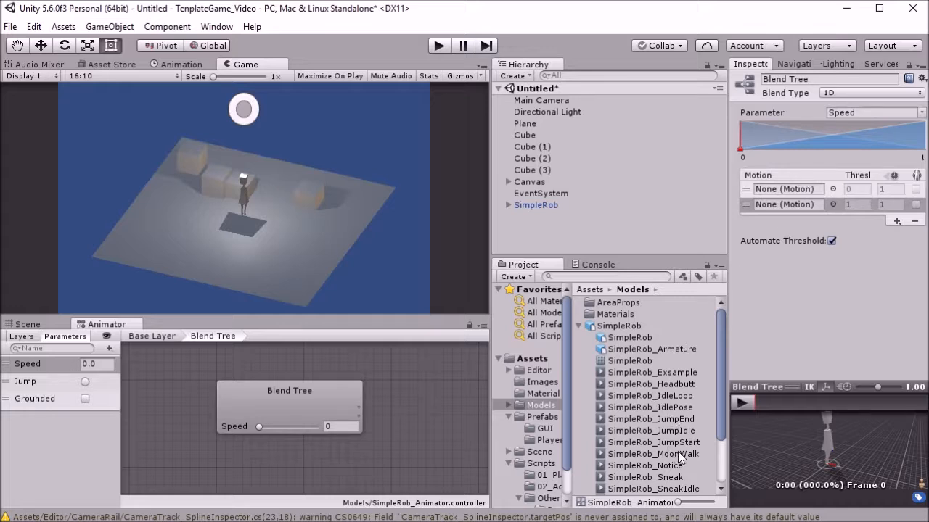
Step: Assign the SimpleRob_IdlePose clip to the first motion field and SimpleRob_Walk to the second
scroll(679, 457, down, 3)
drag(668, 469, 791, 206)
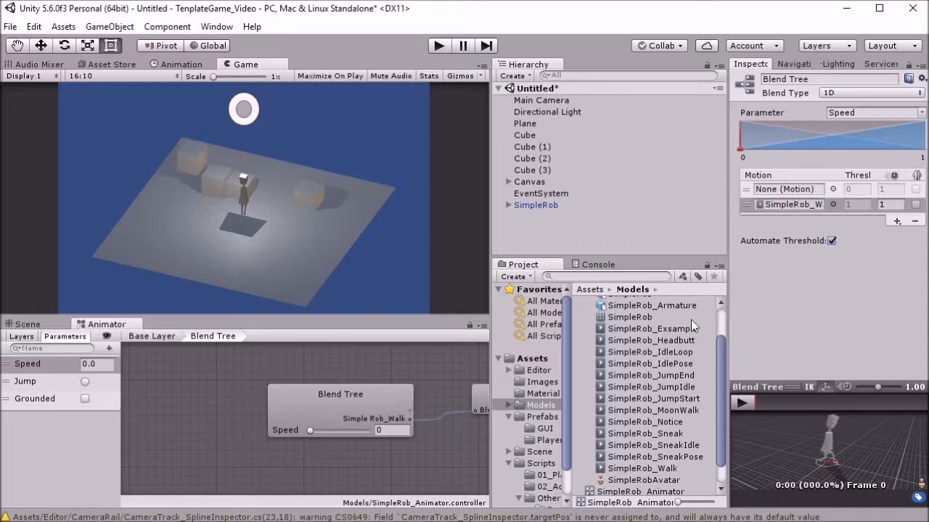
click(685, 362)
drag(684, 362, 789, 191)
click(791, 193)
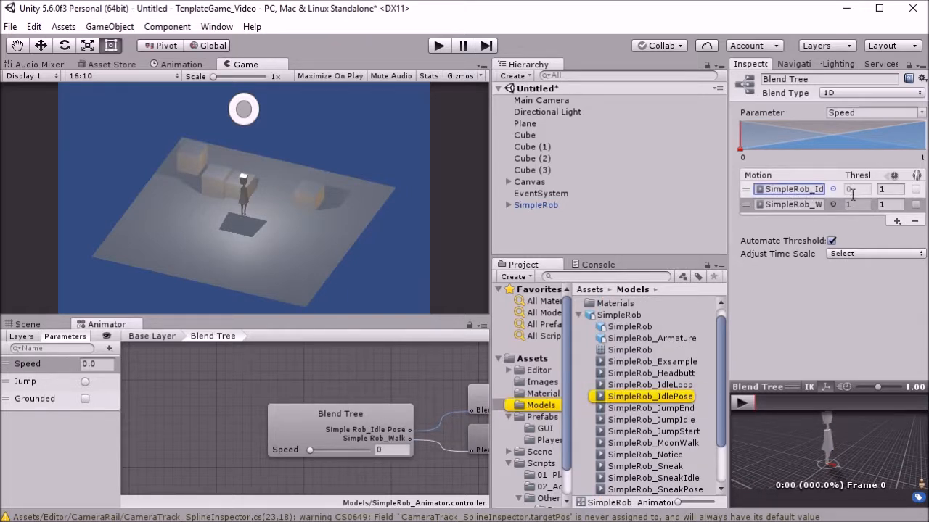
Step: Play the blend tree's animation in an enlarged preview with the blend Speed at 0.11
click(738, 401)
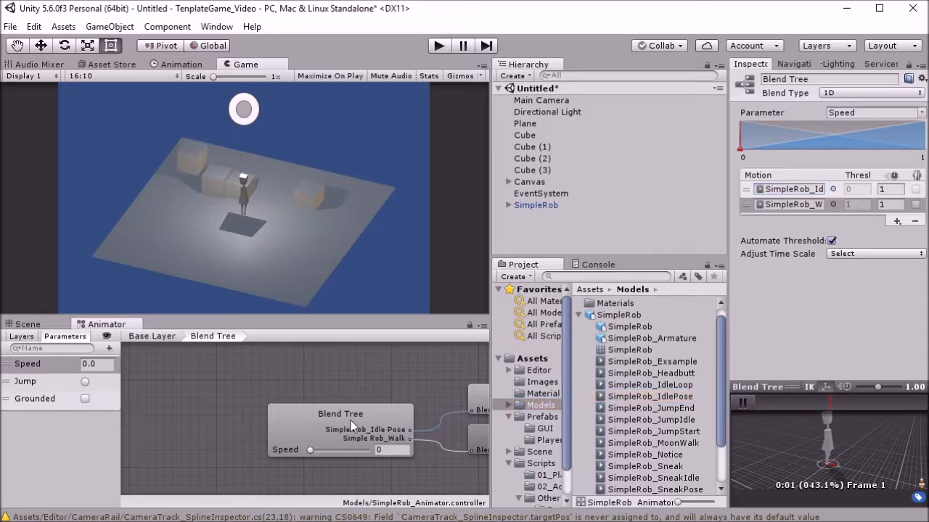
drag(311, 451, 317, 450)
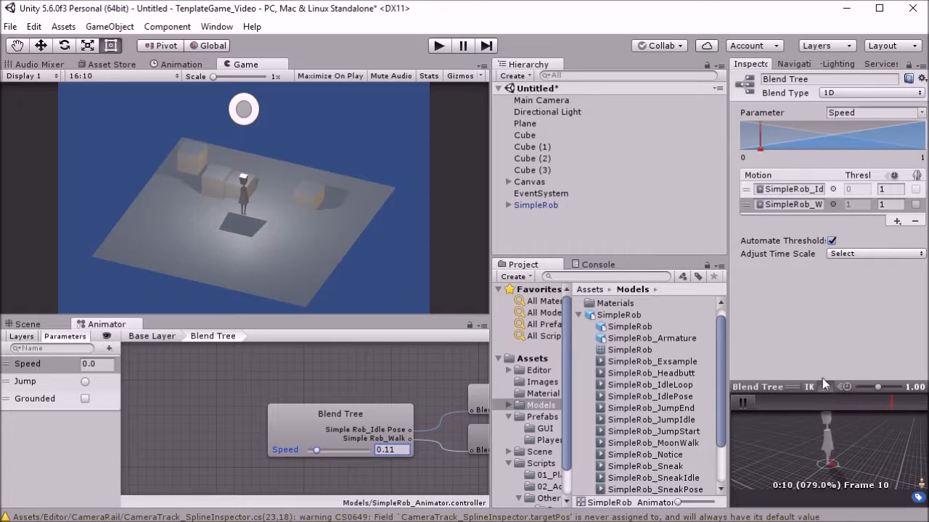
drag(791, 387, 791, 266)
Step: Set the idle pose motion's playback speed to 0.1 and preview the blend tree at Speed 1
click(879, 189)
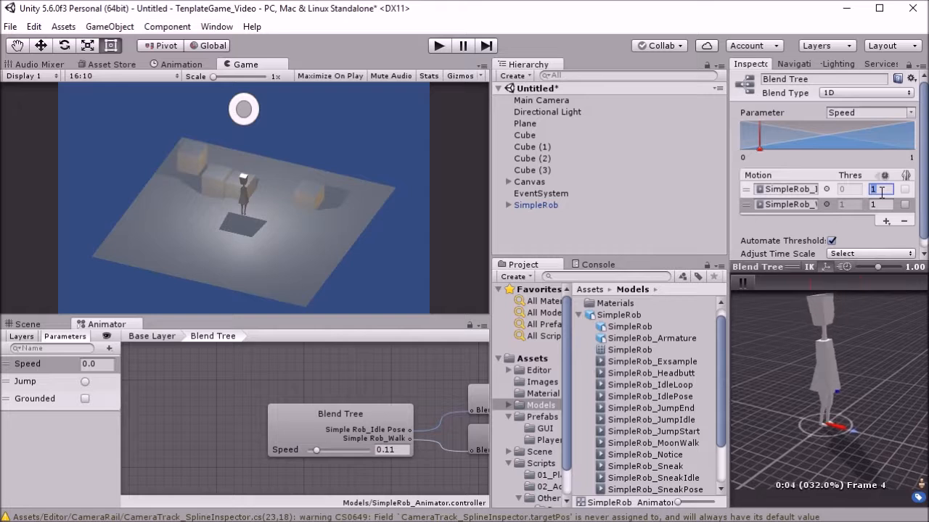
text(-1)
text(0.1)
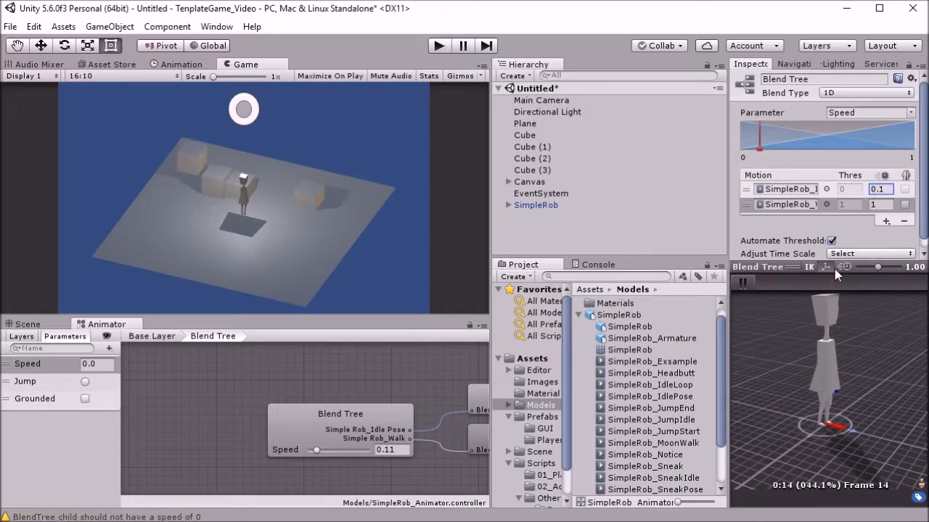
mouse_move(317, 450)
mouse_down()
mouse_move(388, 446)
mouse_move(294, 445)
mouse_move(390, 434)
mouse_move(267, 435)
mouse_move(424, 437)
mouse_up()
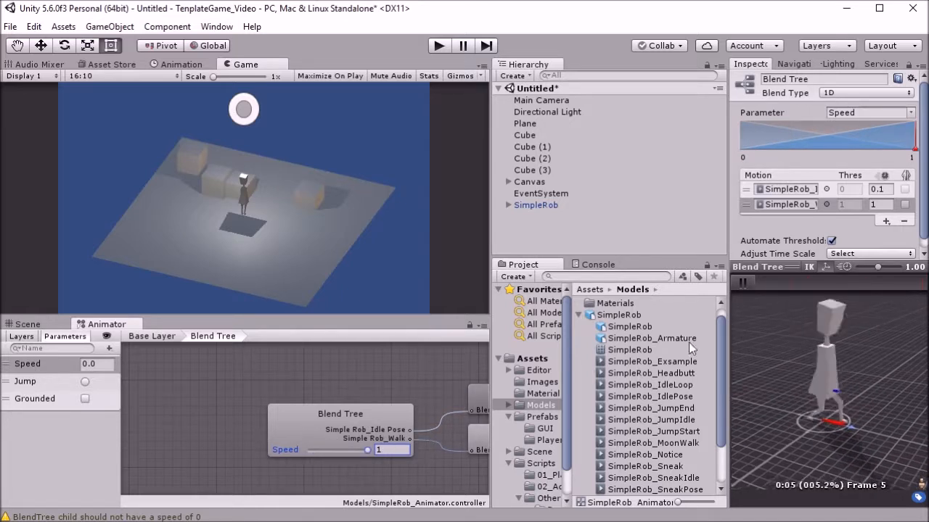
Step: Add a third motion field to the blend tree, assign it the SimpleRob_Walk clip and set its playback speed to 3
click(885, 224)
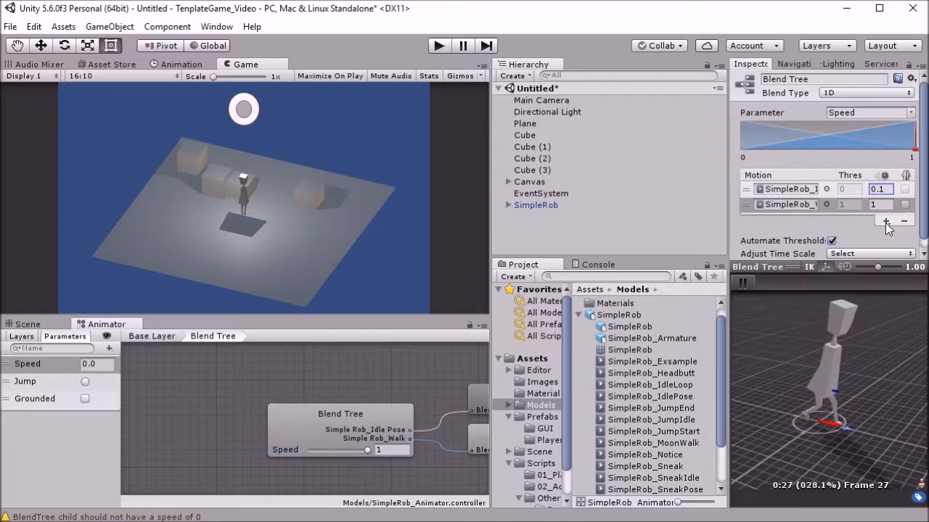
click(885, 223)
click(884, 235)
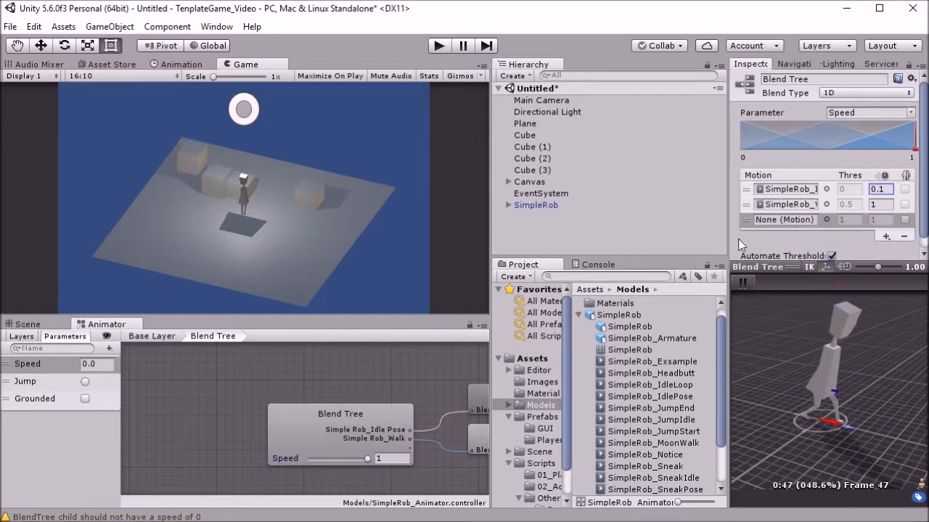
scroll(671, 448, down, 2)
drag(668, 451, 793, 208)
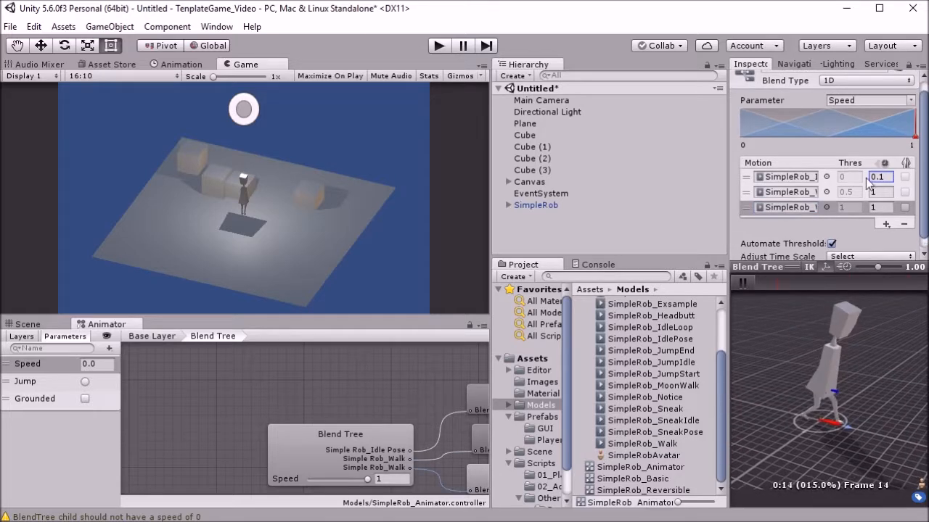
click(879, 208)
text(3)
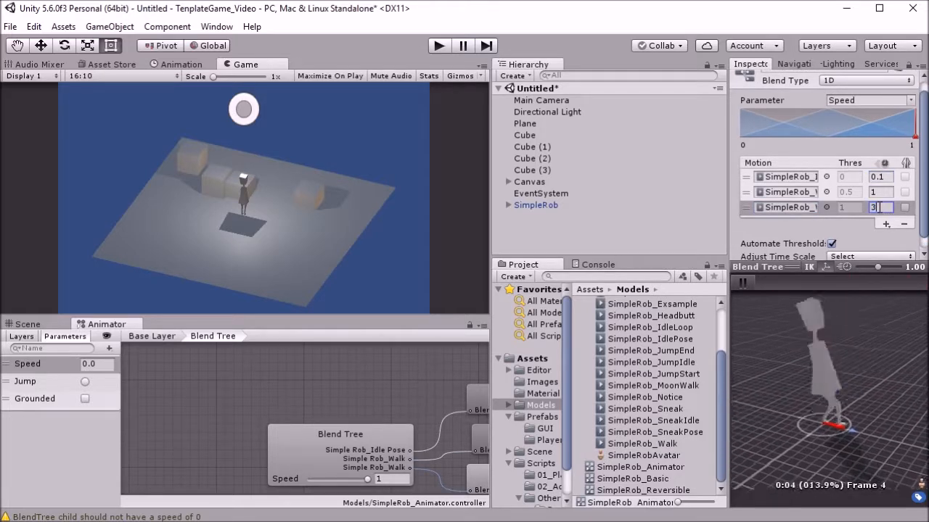
Step: Turn off automatic thresholds for the blend tree and set the thresholds of the two walk motions to 1 and 4
click(831, 245)
click(846, 192)
text(0.1)
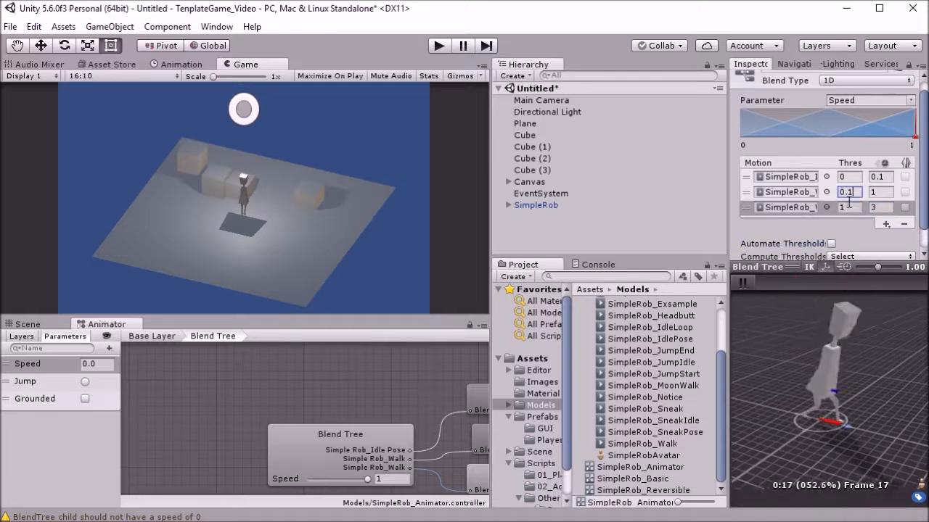
click(846, 207)
text(4)
click(852, 190)
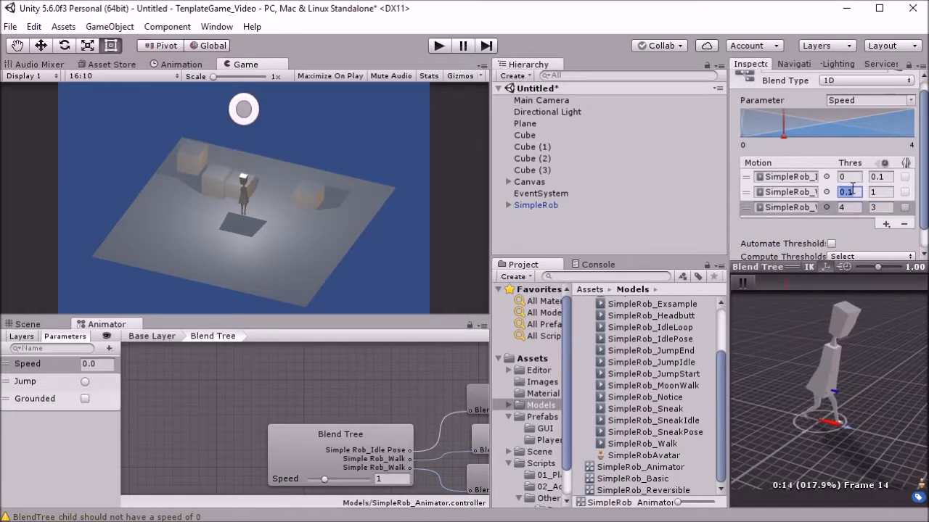
text(1)
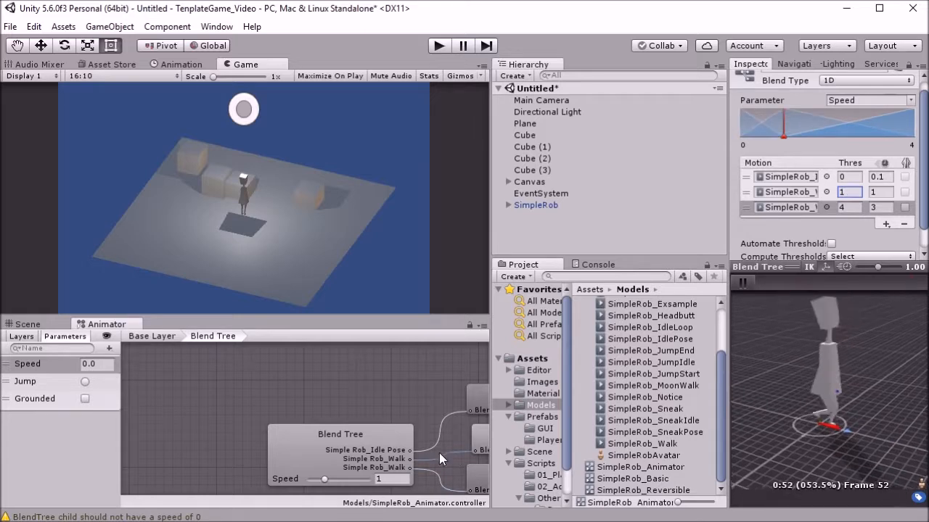
Step: Preview the blend tree at Speed 4, then at Speed 0
click(384, 479)
text(4)
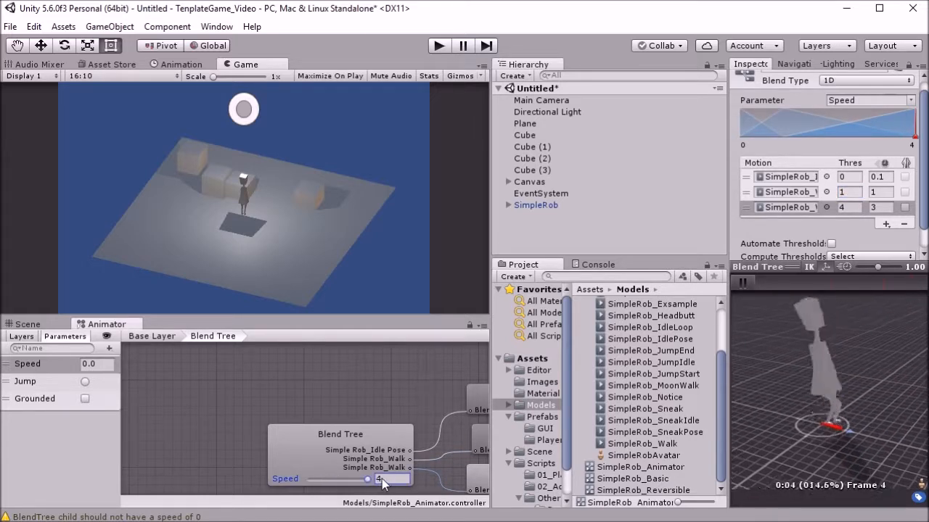
drag(369, 480, 298, 479)
click(314, 425)
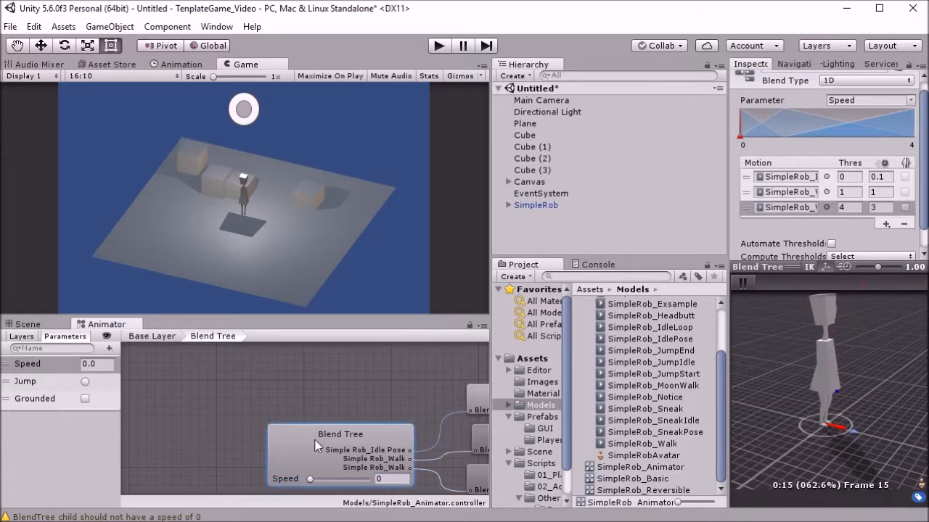
Step: Return to the Animator's Base Layer and inspect the SimpleRob_IdleLoop and Blend Tree states
click(160, 339)
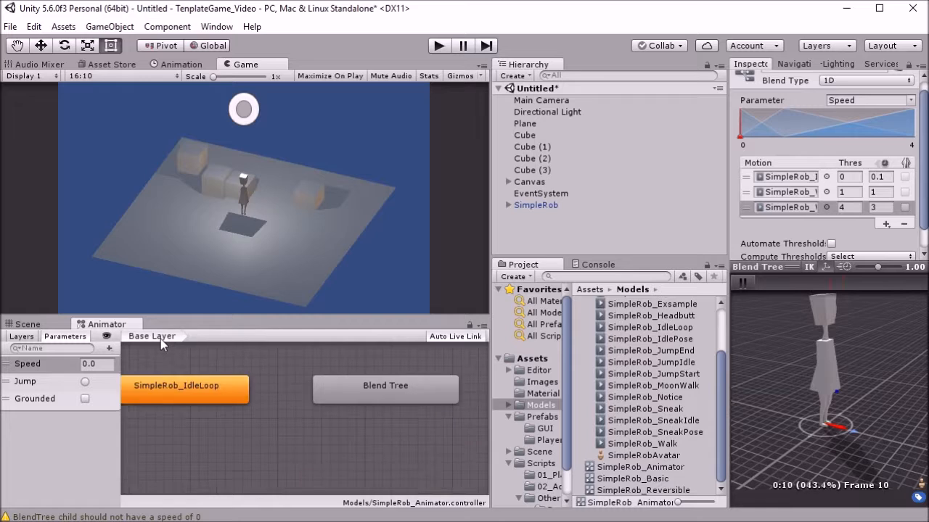
drag(372, 391, 345, 391)
click(203, 385)
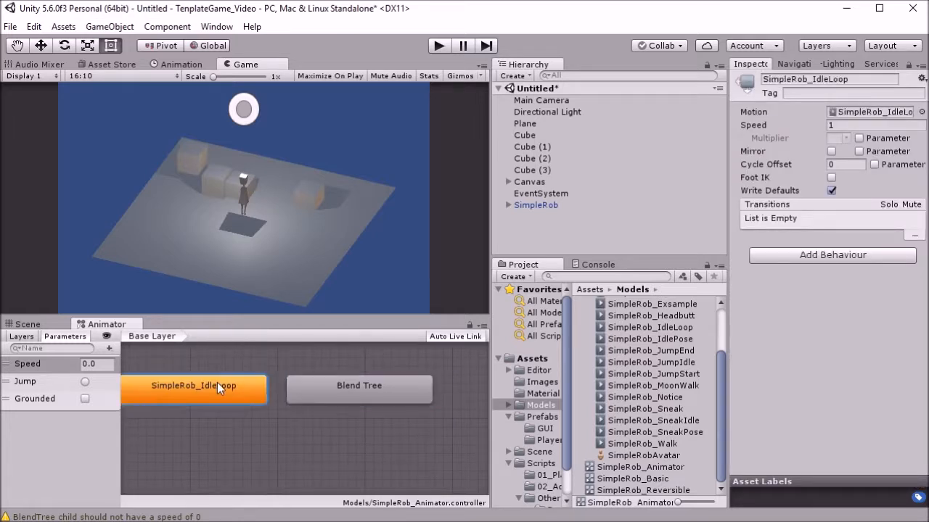
drag(236, 389, 338, 387)
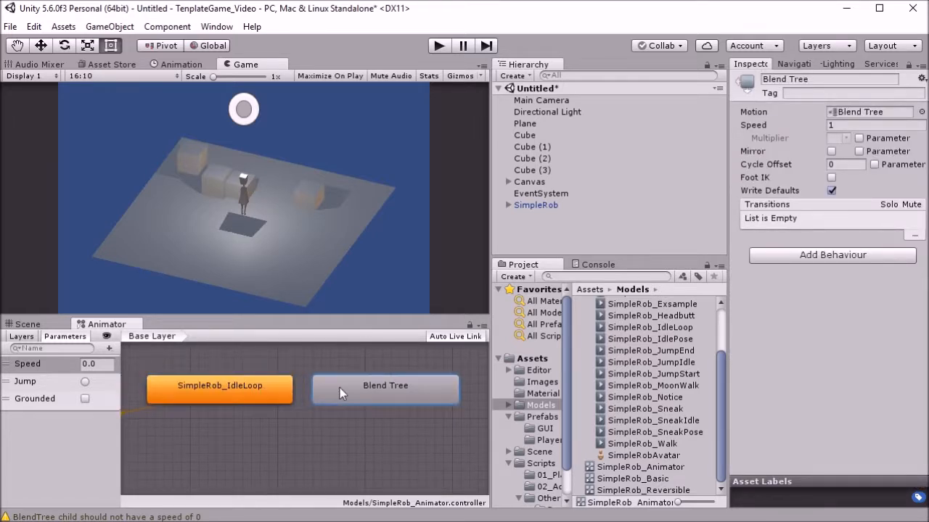
Step: Play-test the character's movement in all directions without any transitions between the states, then stop the game
click(440, 47)
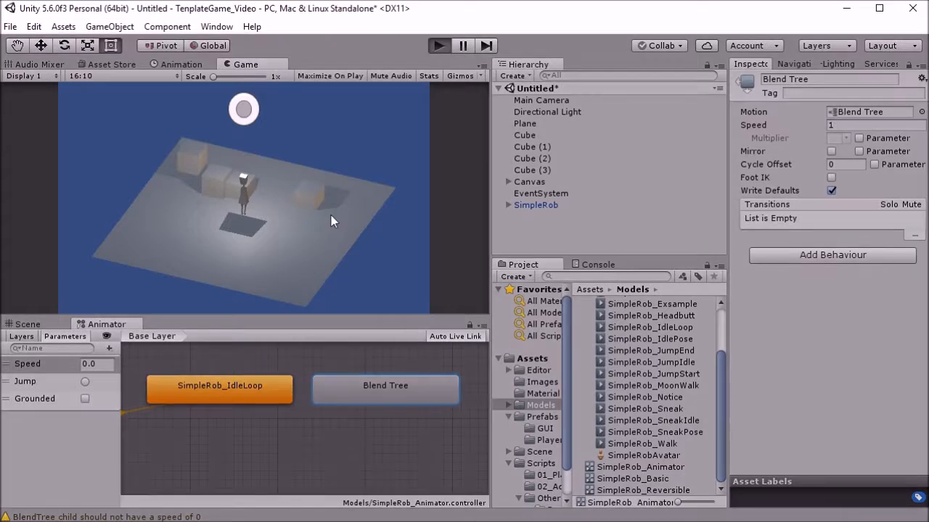
key(s)
key(d)
key(a)
key(w)
key(a)
key(d)
key(a)
key(a)
key(d)
click(437, 44)
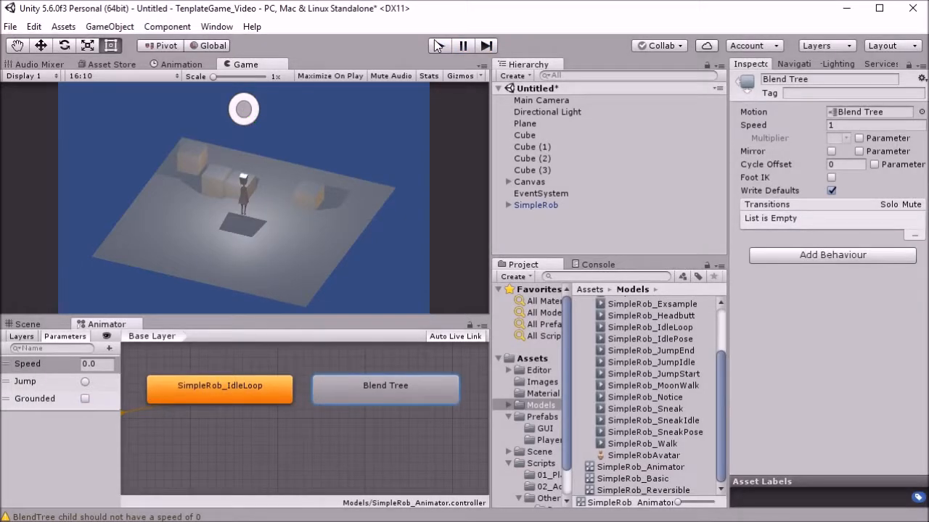
Step: Create a transition from the SimpleRob_IdleLoop state to the Blend Tree state
right_click(254, 394)
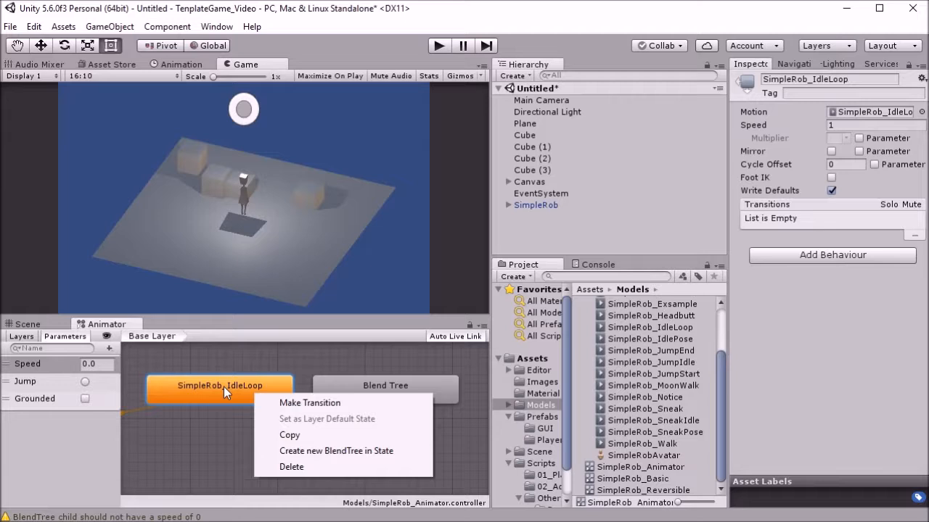
click(284, 403)
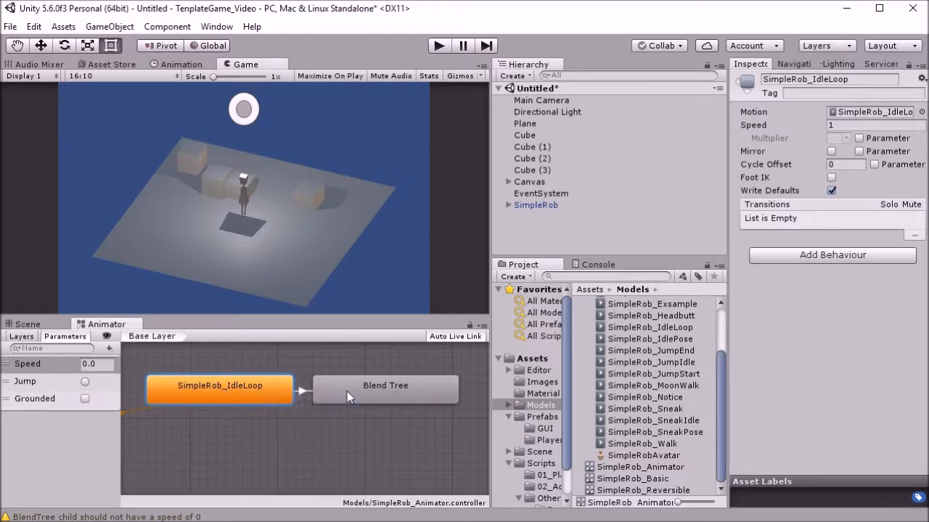
click(345, 392)
Step: Rename the Blend Tree state to Walking
click(362, 394)
click(811, 81)
text(Walking)
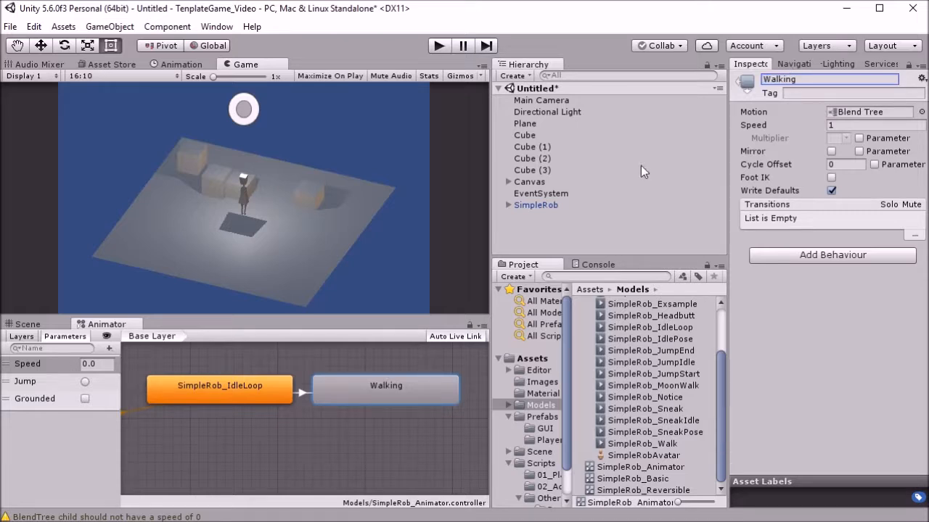
Step: Move the Walking state slightly away from the idle state and create a transition from Walking back to SimpleRob_IdleLoop
drag(317, 395, 335, 391)
right_click(337, 392)
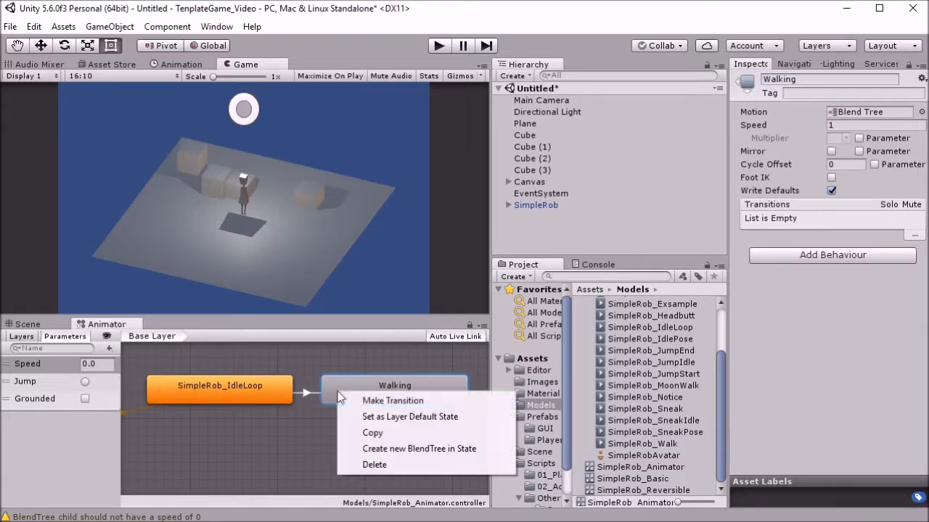
click(349, 402)
click(269, 397)
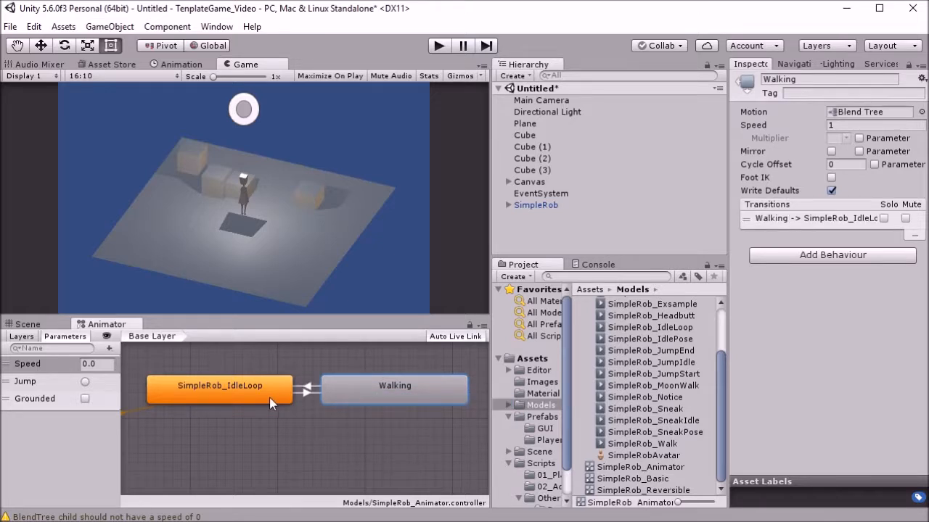
Step: Add a Speed Greater condition to the SimpleRob_IdleLoop -> Walking transition and turn off its exit time
click(308, 398)
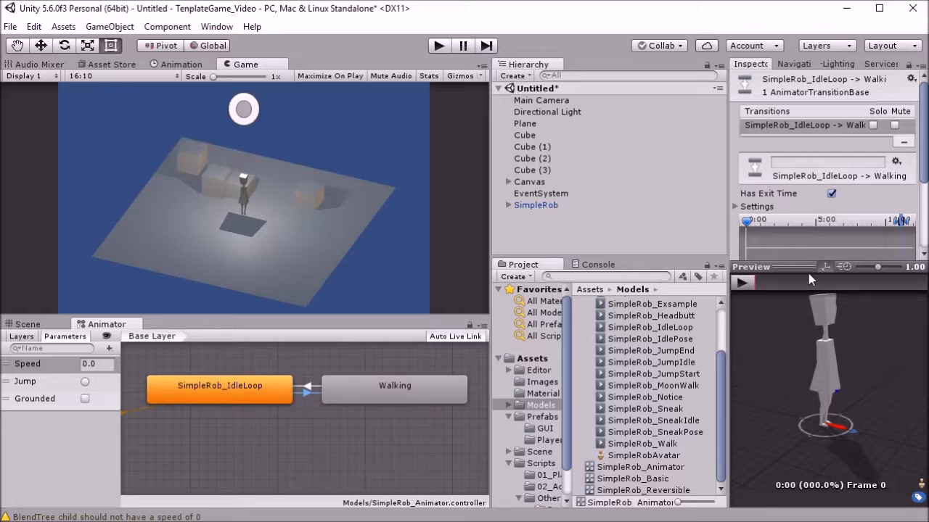
drag(801, 267, 801, 406)
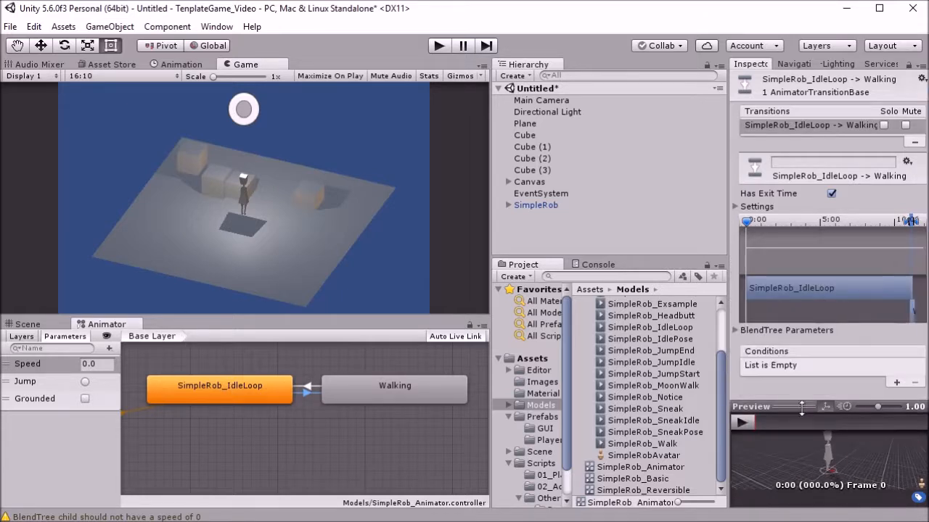
click(897, 380)
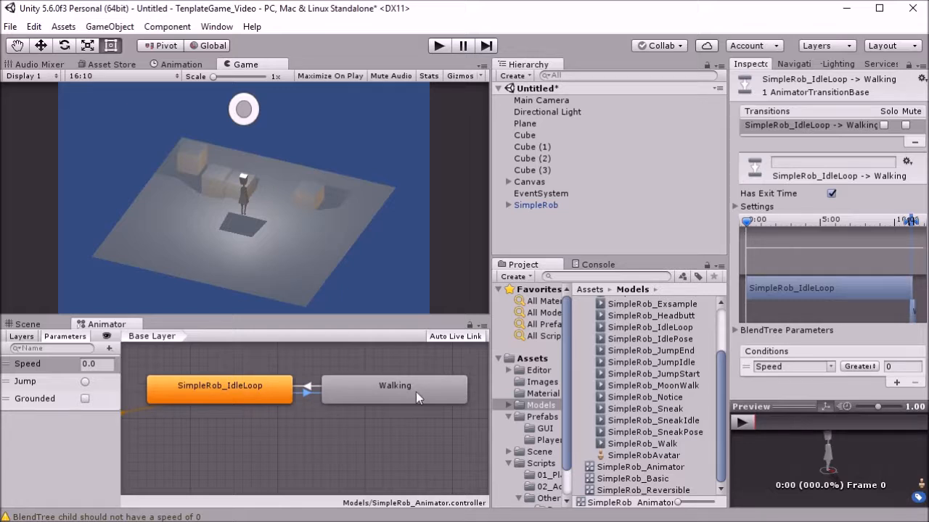
click(891, 368)
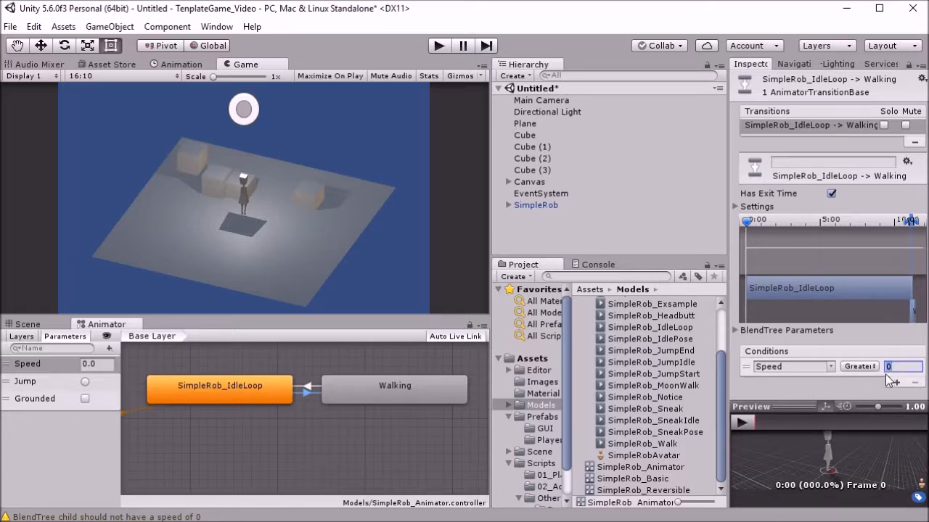
key(Return)
click(830, 194)
Step: Turn off exit time on the Walking -> SimpleRob_IdleLoop transition and add the condition Speed Less 0.1
click(309, 386)
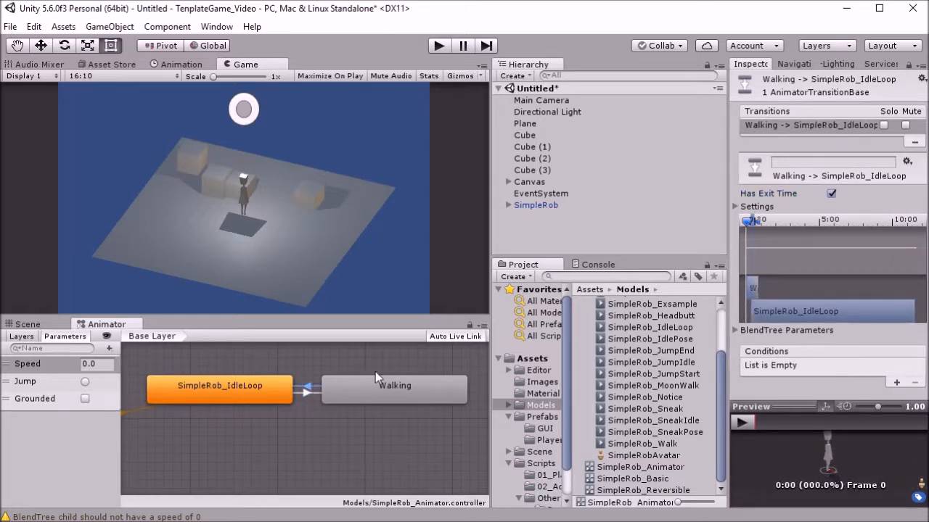
click(832, 195)
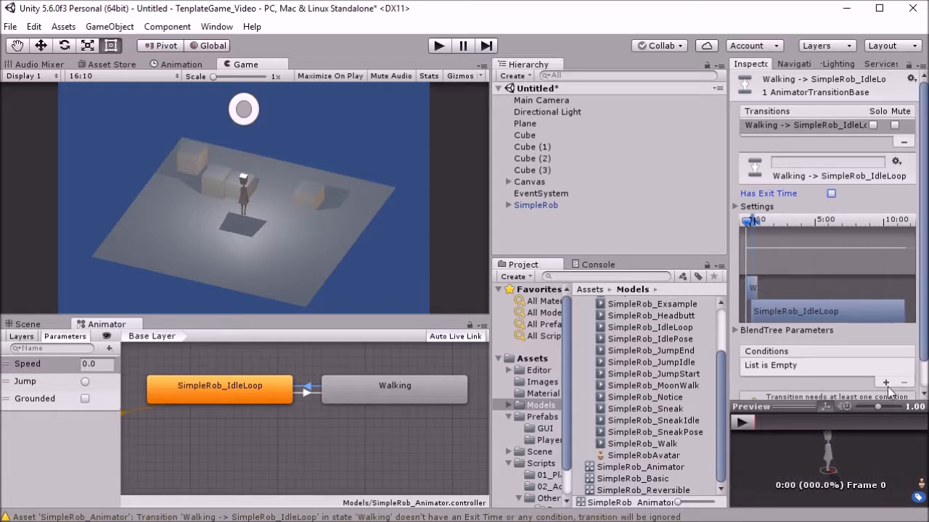
click(886, 382)
click(859, 366)
click(863, 396)
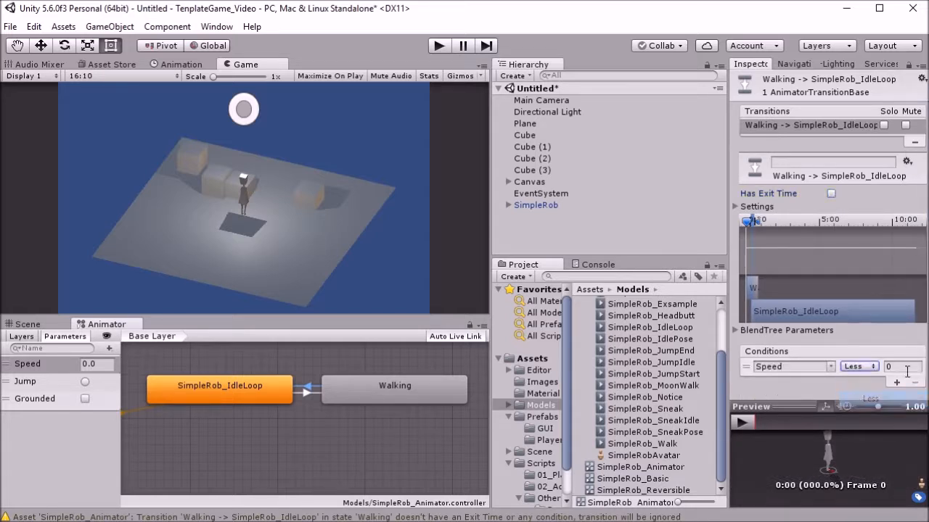
click(907, 367)
text(.1)
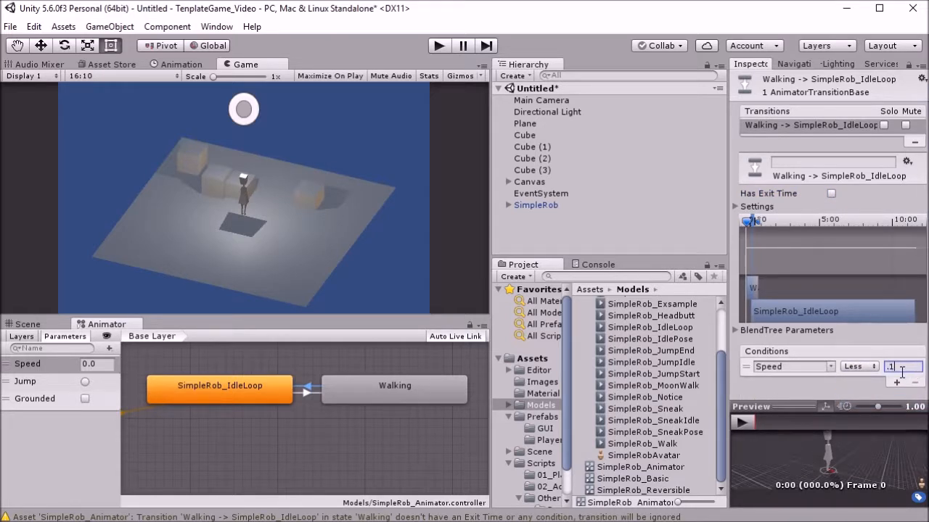
Step: Run the game and walk the character around to check the switching between idle and walking states
click(439, 46)
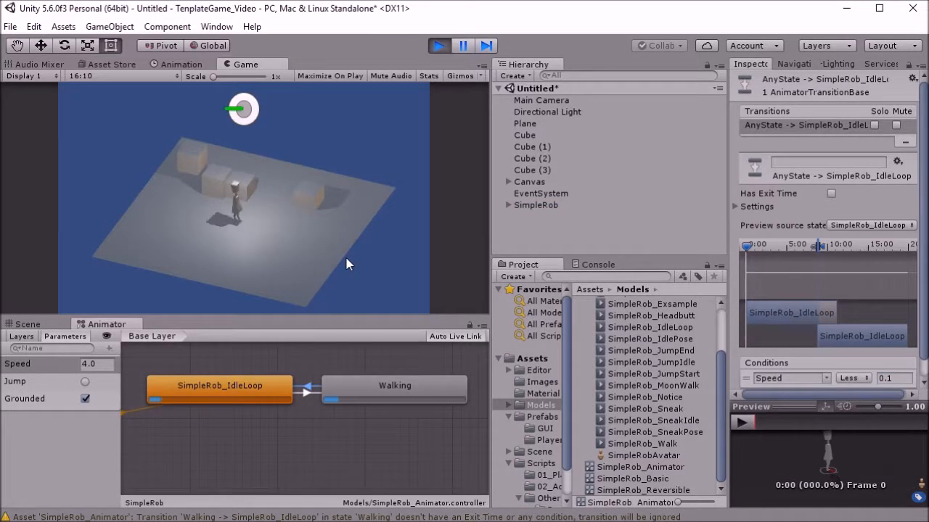
key(d)
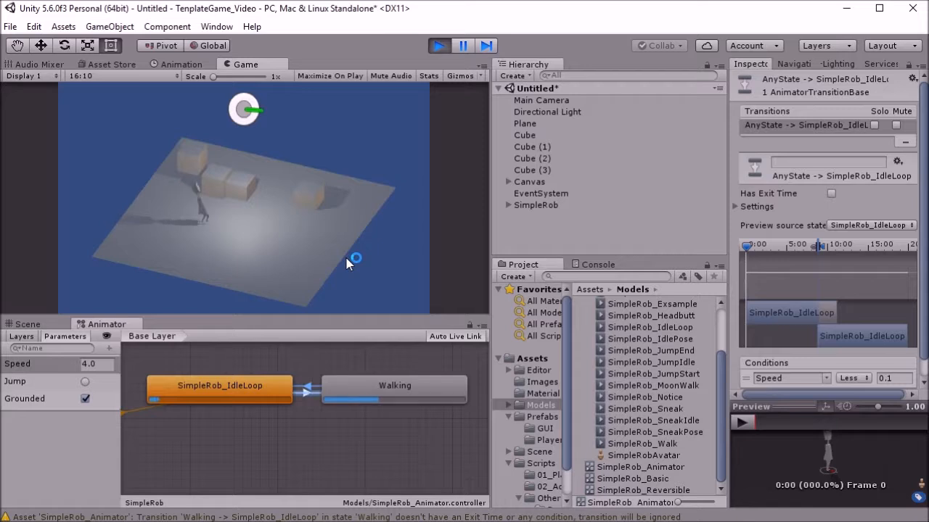
key(s)
key(a)
key(w)
key(d)
key(s)
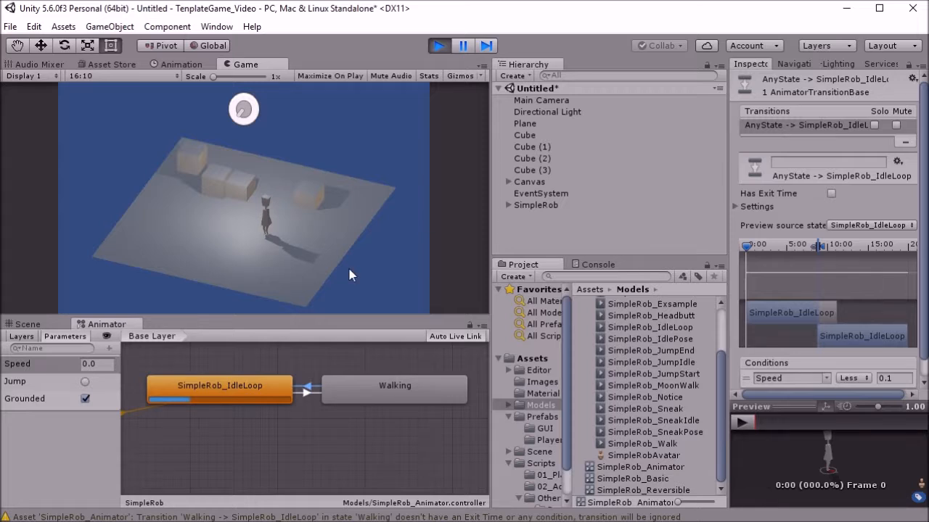
key(a)
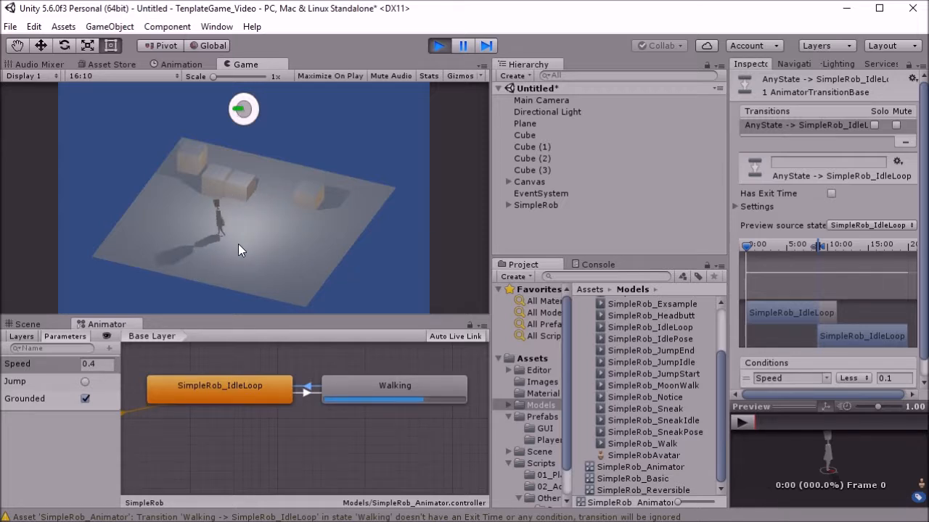
key(a)
key(d)
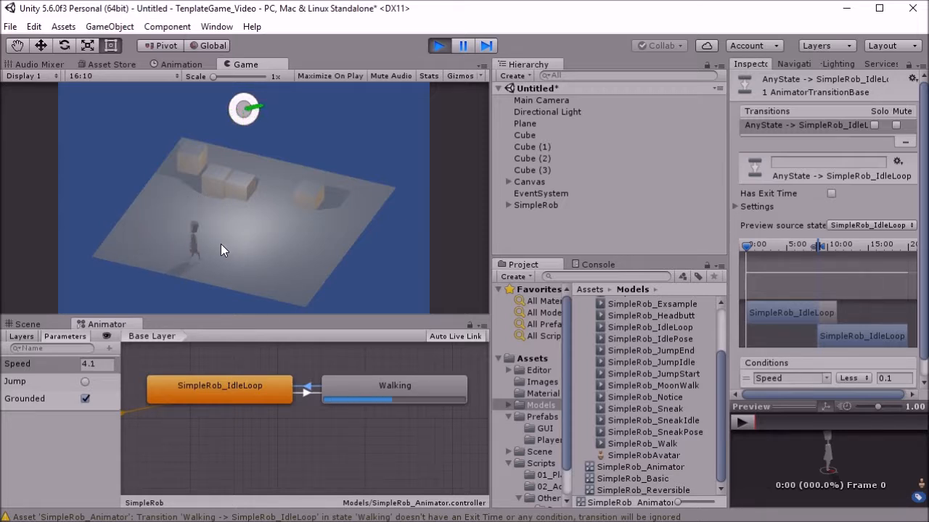
key(a)
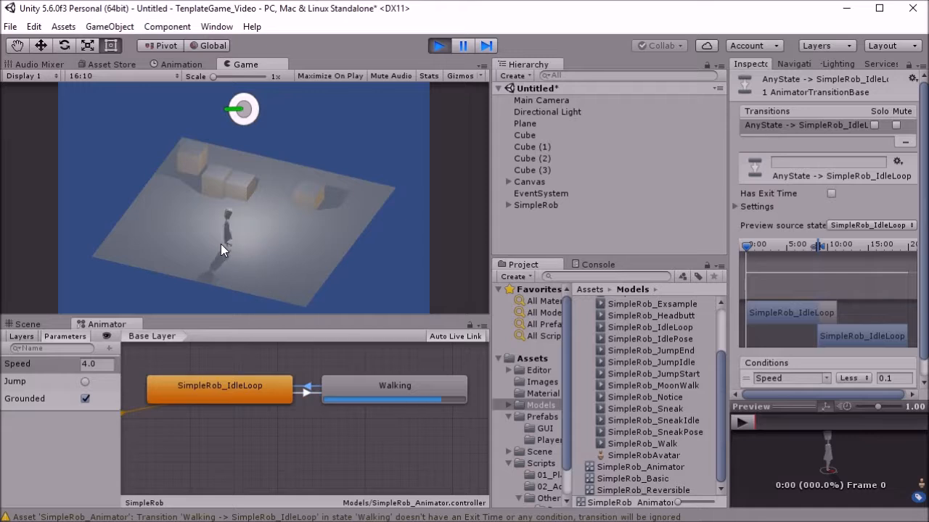
key(d)
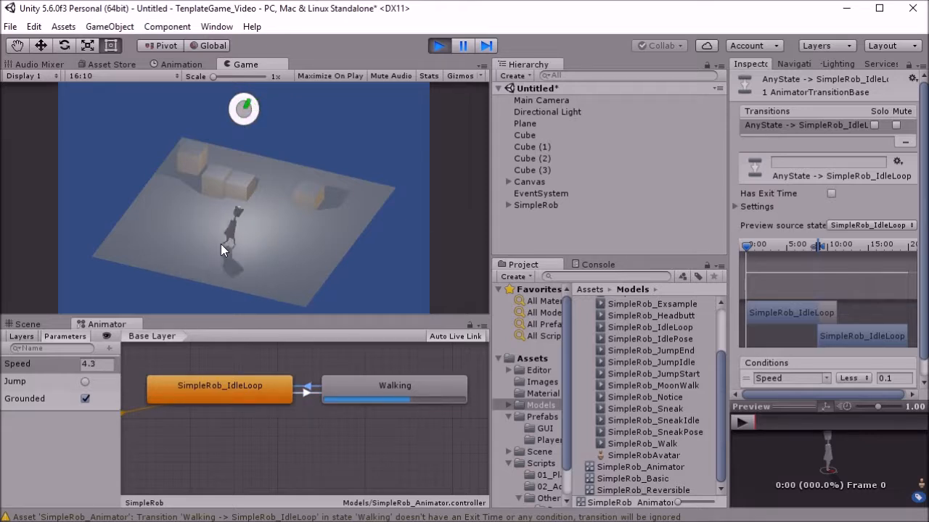
key(d)
key(a)
key(d)
Step: Make the character jump twice and keep moving it in changing directions to test the Animator parameters
key(space)
key(a)
key(space)
key(d)
key(a)
key(w)
key(d)
key(s)
key(a)
key(w)
key(d)
key(s)
key(a)
key(d)
key(s)
key(a)
key(s)
key(w)
key(d)
key(a)
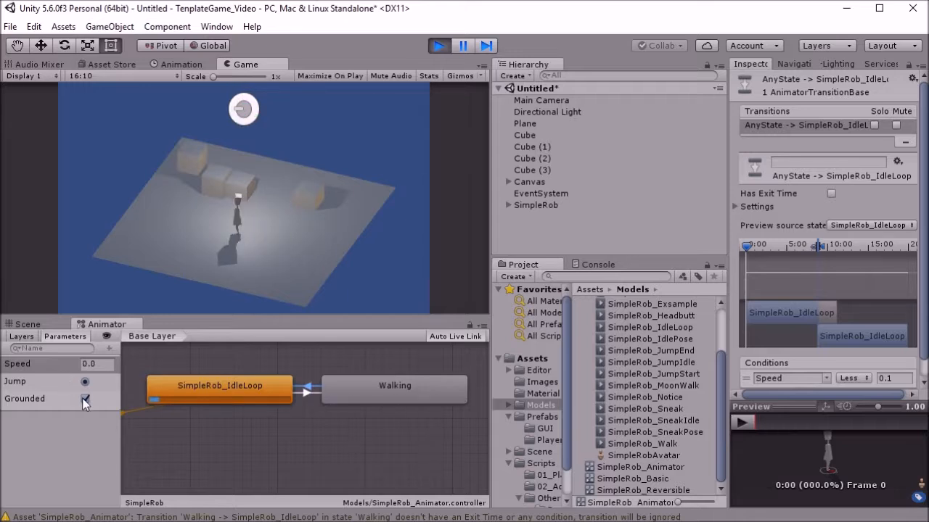
Step: Reset the Jump trigger in the running game, test walking and jumping again, then stop the game
click(89, 386)
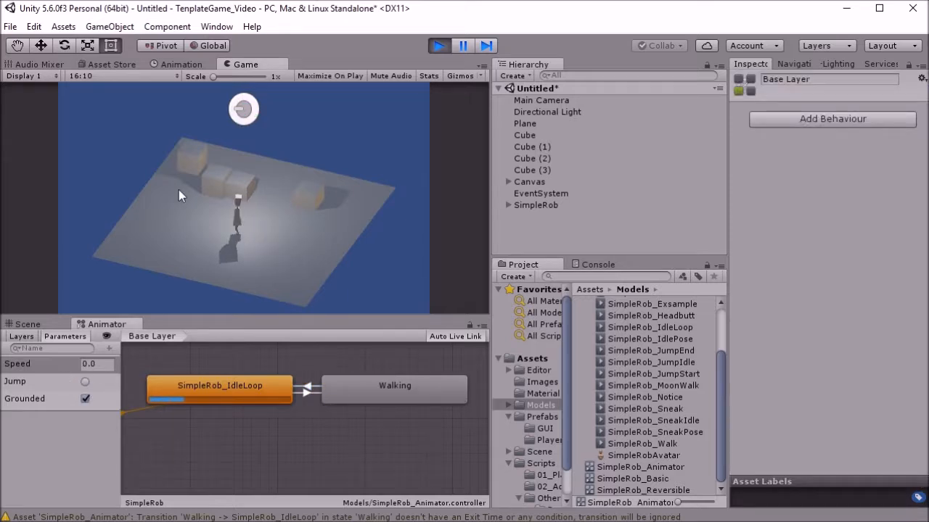
key(s)
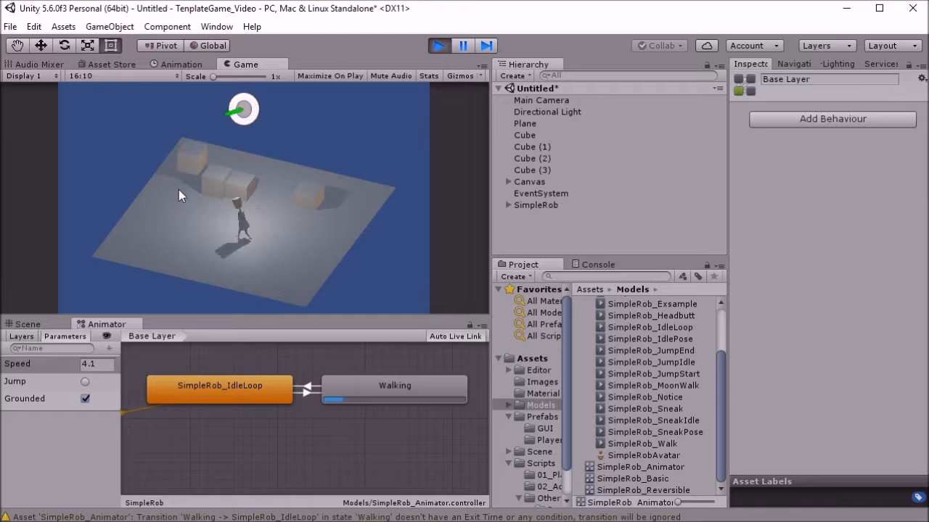
key(Right)
key(Down)
key(space)
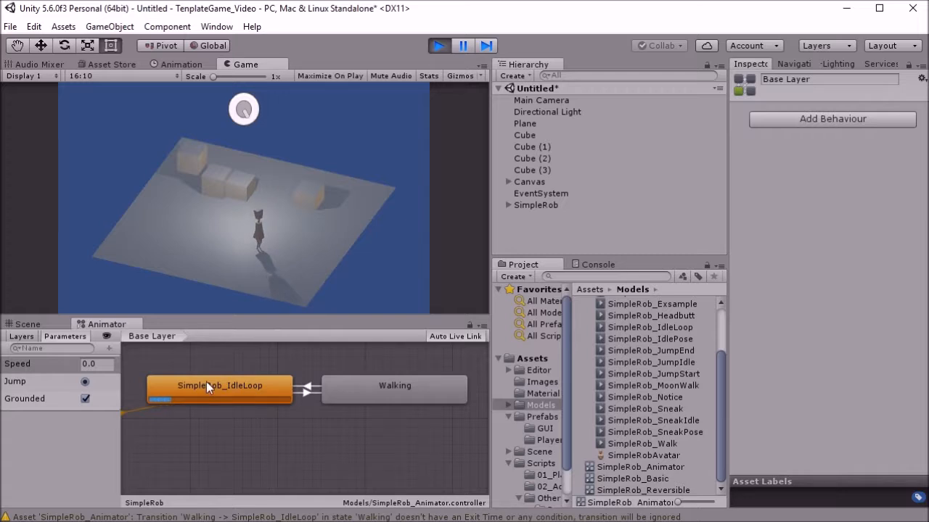
click(437, 46)
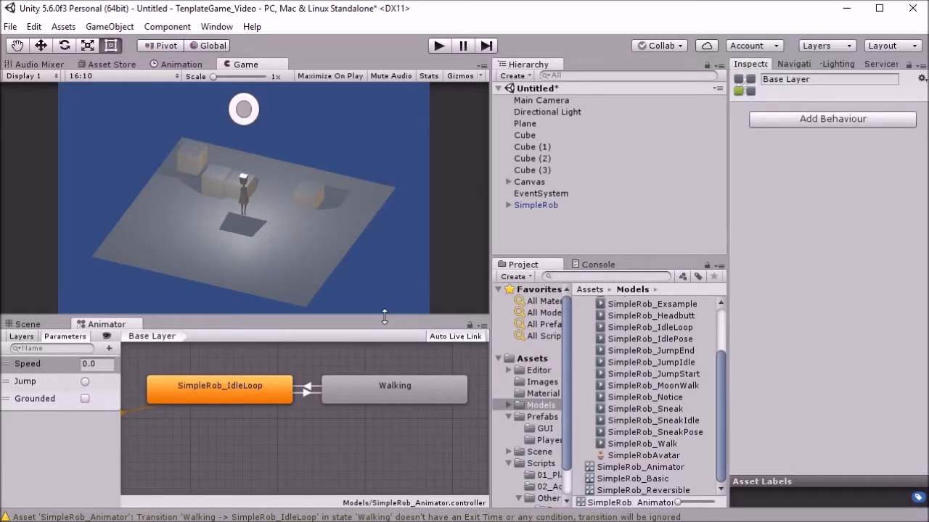
Step: Enlarge the Animator graph and add the SimpleRob_JumpStart, SimpleRob_JumpIdle and SimpleRob_JumpEnd clips as states below the idle and walking states
drag(384, 317, 385, 233)
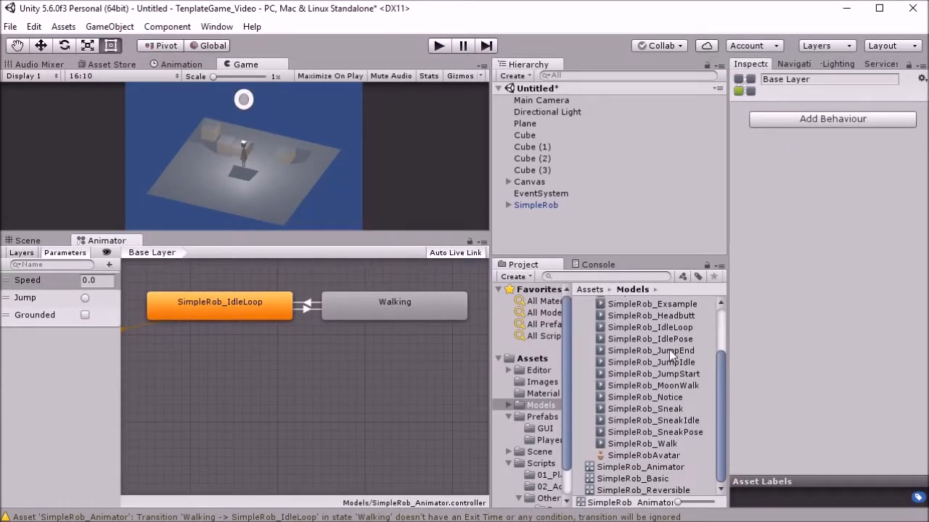
drag(674, 374, 350, 357)
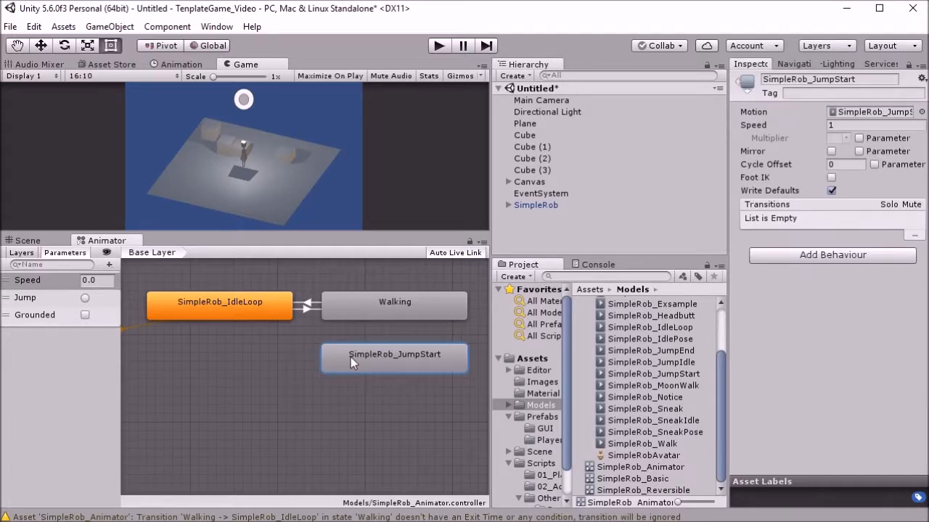
drag(681, 359, 246, 408)
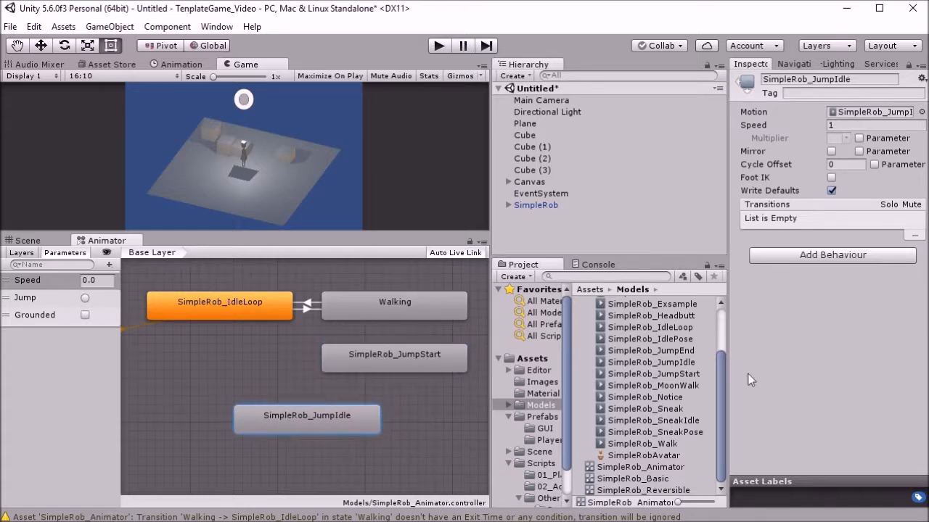
drag(682, 352, 201, 363)
click(219, 370)
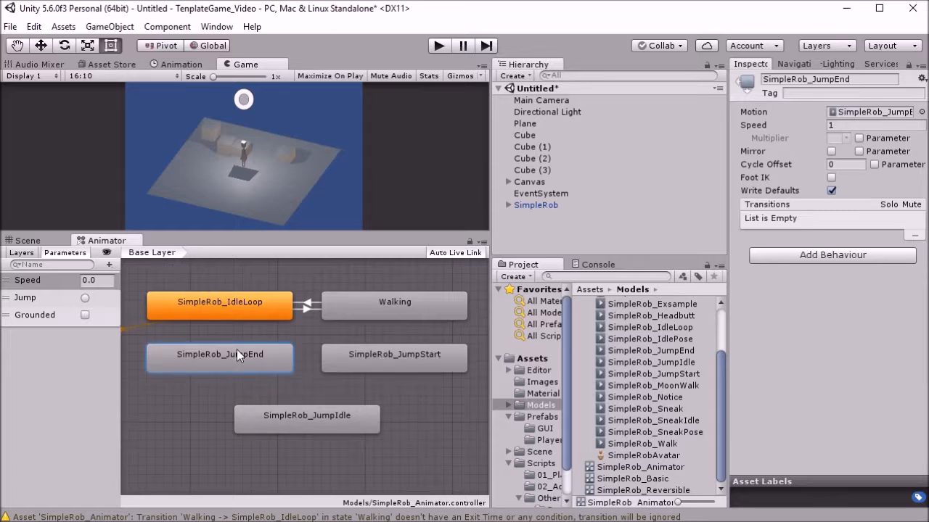
Step: Create a transition from the Walking state to SimpleRob_JumpStart
right_click(401, 317)
click(333, 335)
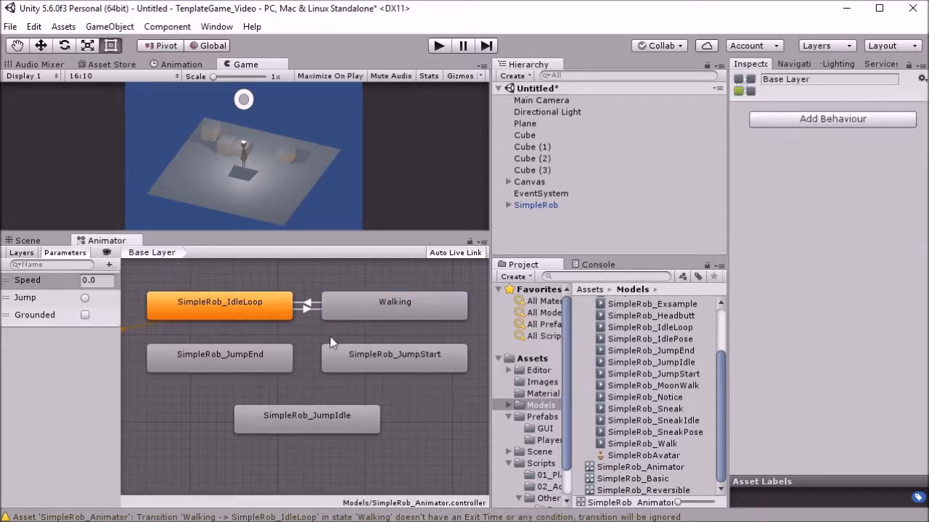
right_click(390, 314)
click(393, 318)
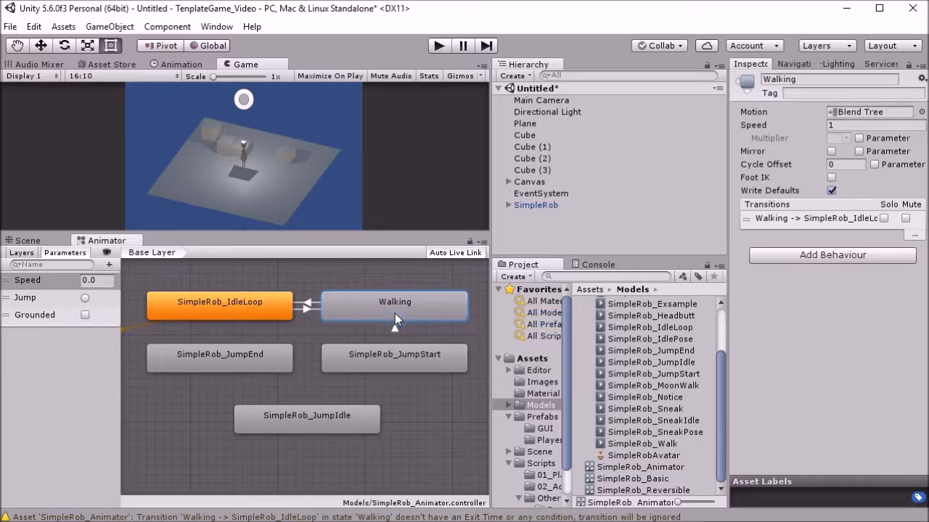
click(396, 350)
Step: Turn off exit time on the Walking -> SimpleRob_JumpStart transition, shorten its blend and add the Jump condition
click(390, 332)
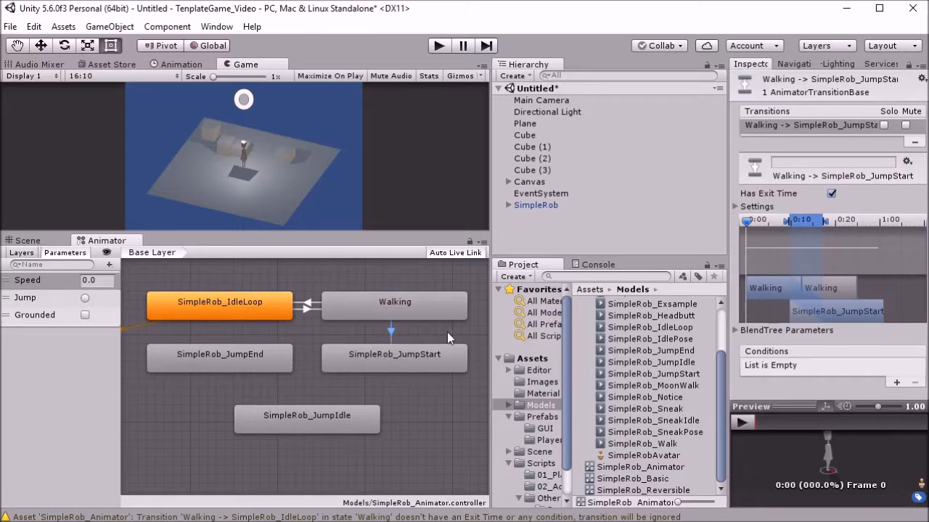
click(831, 193)
drag(825, 221, 794, 225)
click(889, 382)
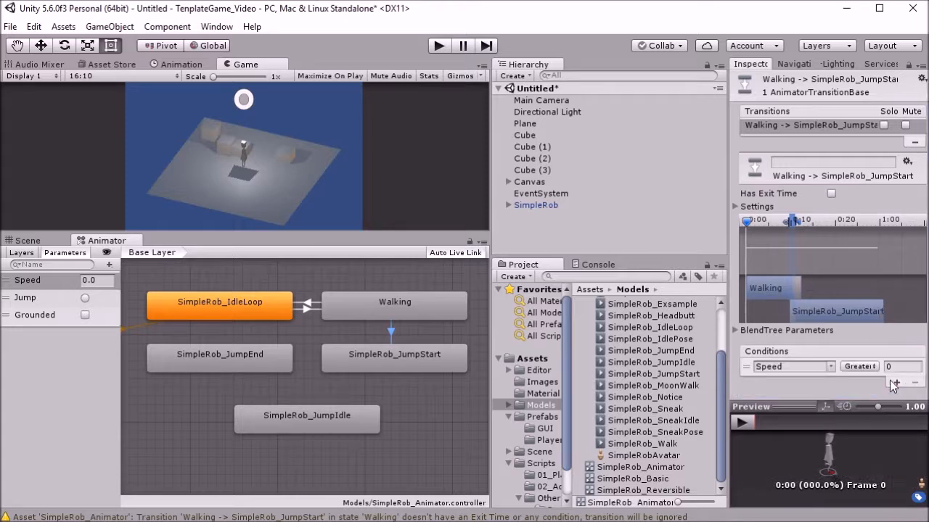
click(826, 366)
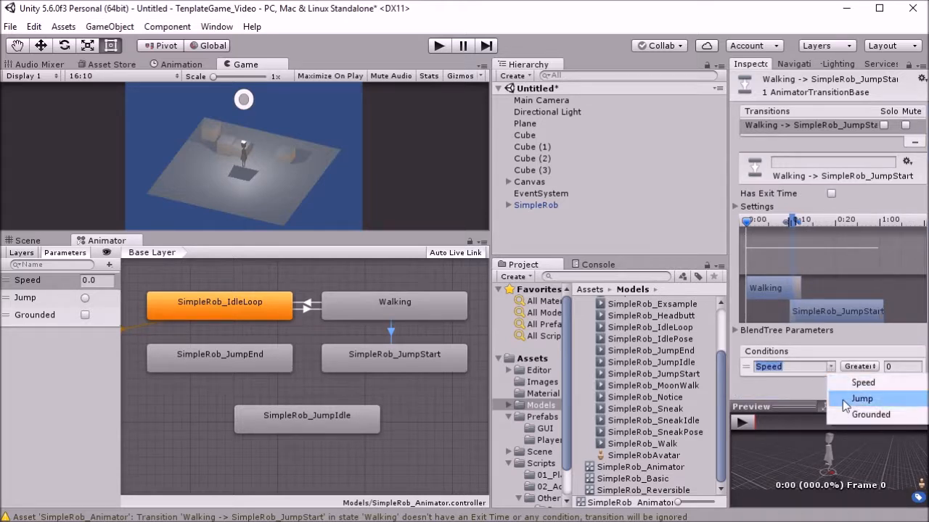
click(842, 400)
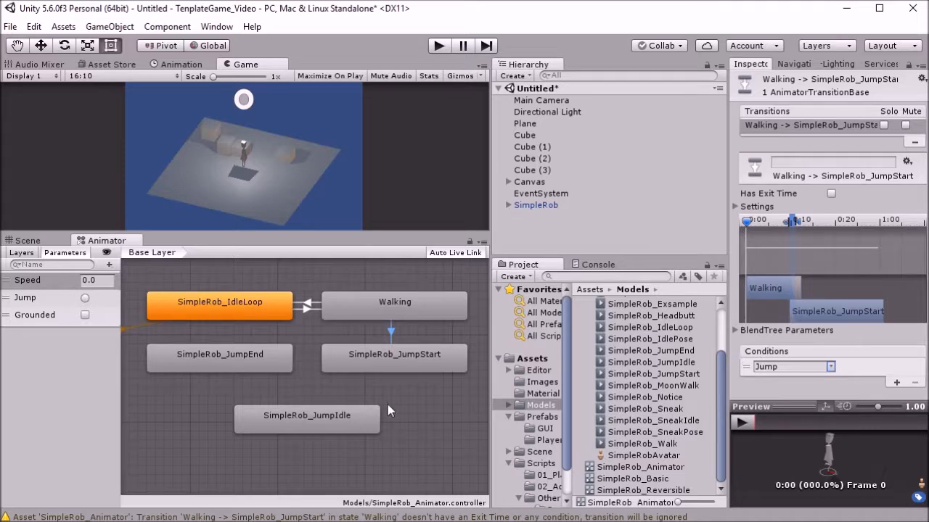
Step: Create a transition from SimpleRob_JumpStart to SimpleRob_JumpIdle and review its settings
click(357, 358)
right_click(358, 359)
click(371, 367)
click(309, 415)
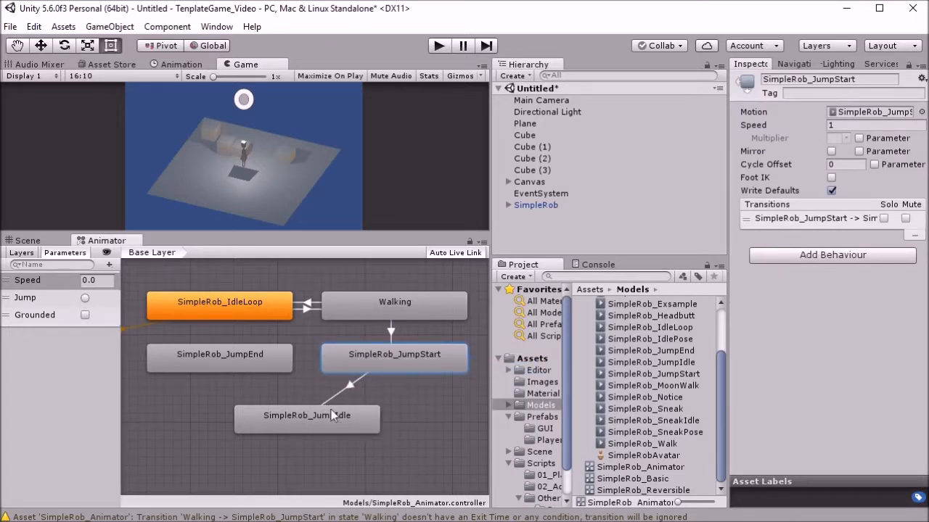
click(334, 419)
click(382, 362)
click(353, 383)
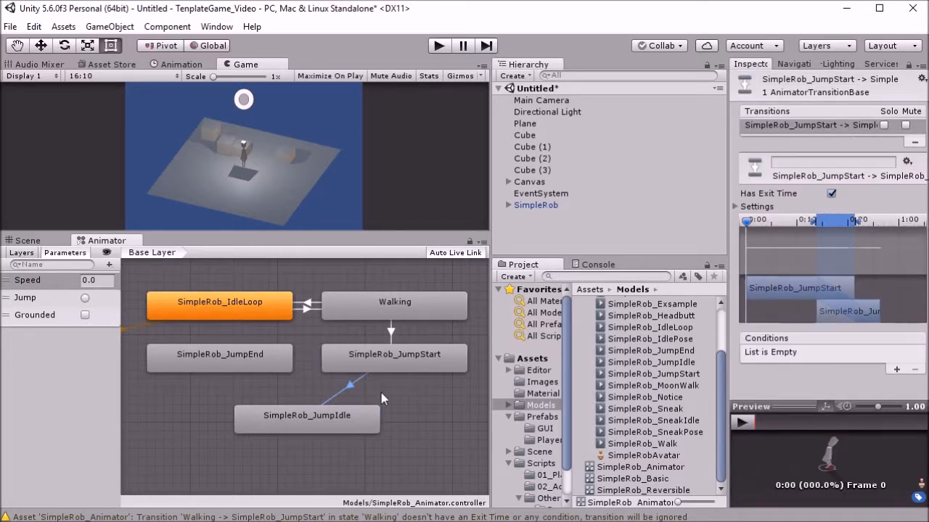
Step: Create a transition from SimpleRob_JumpIdle to SimpleRob_JumpEnd
right_click(274, 418)
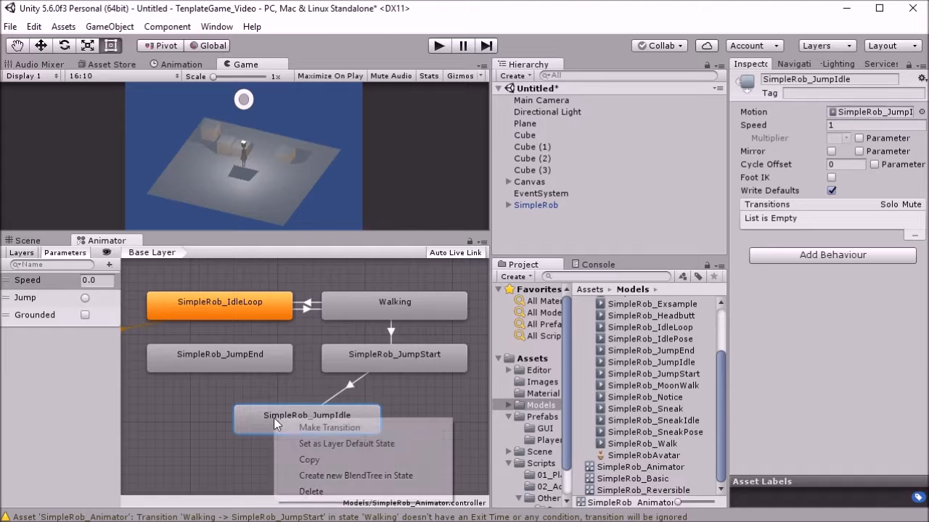
click(290, 425)
click(251, 362)
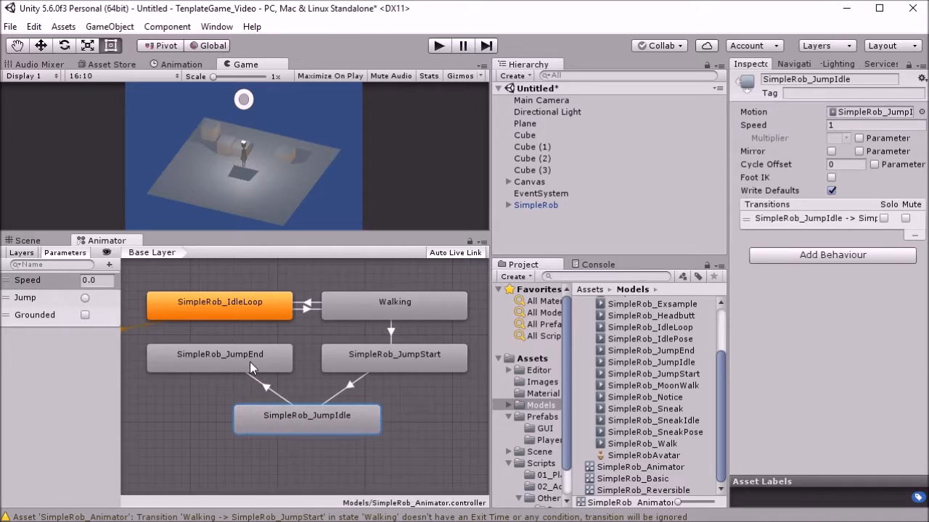
Step: Give the SimpleRob_JumpIdle -> SimpleRob_JumpEnd transition the condition Grounded true, turn off its exit time and shorten its blend
click(266, 388)
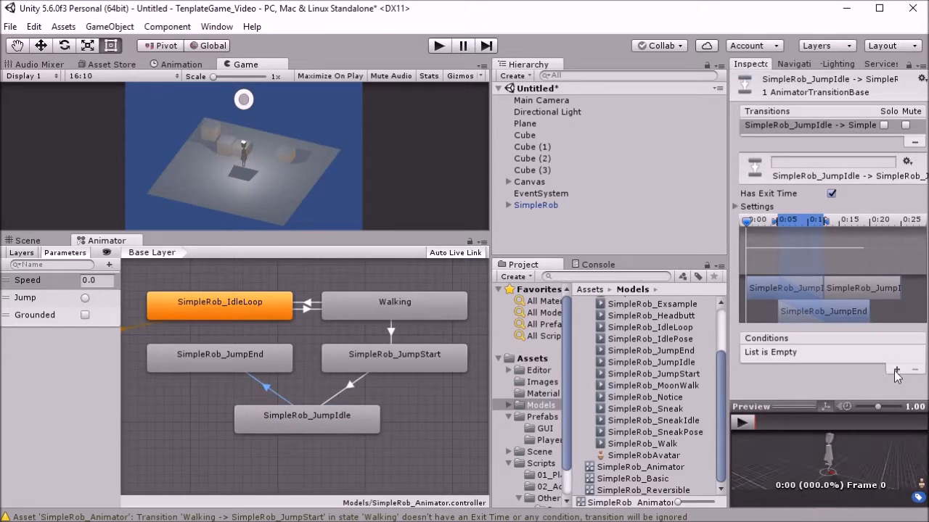
click(896, 369)
click(828, 354)
click(848, 402)
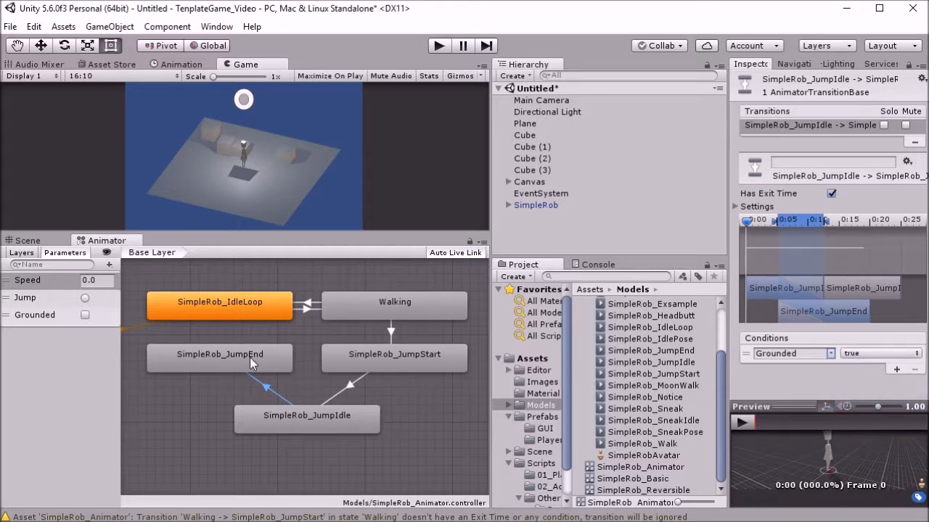
click(830, 193)
drag(826, 221, 786, 226)
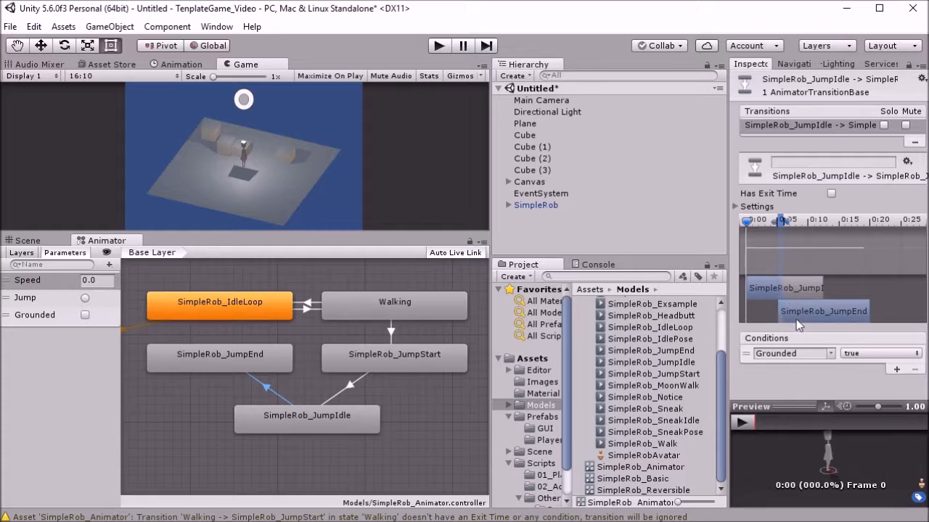
Step: Create a transition from SimpleRob_JumpEnd to SimpleRob_IdleLoop and turn off its exit time
click(258, 363)
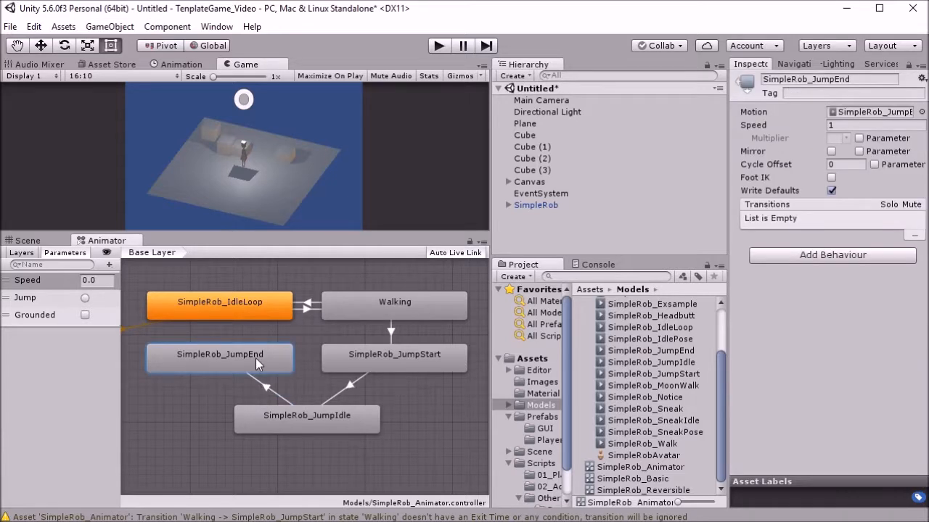
right_click(254, 363)
click(305, 368)
click(241, 298)
click(223, 333)
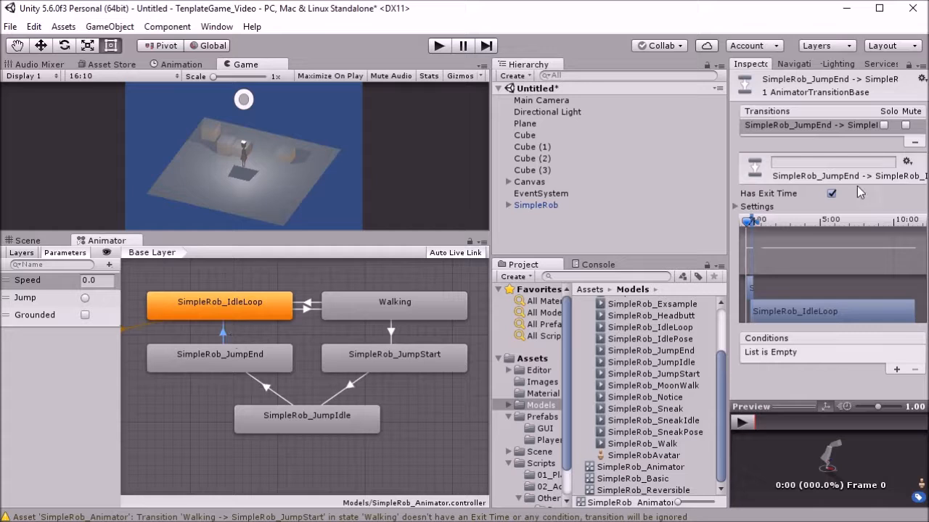
click(832, 194)
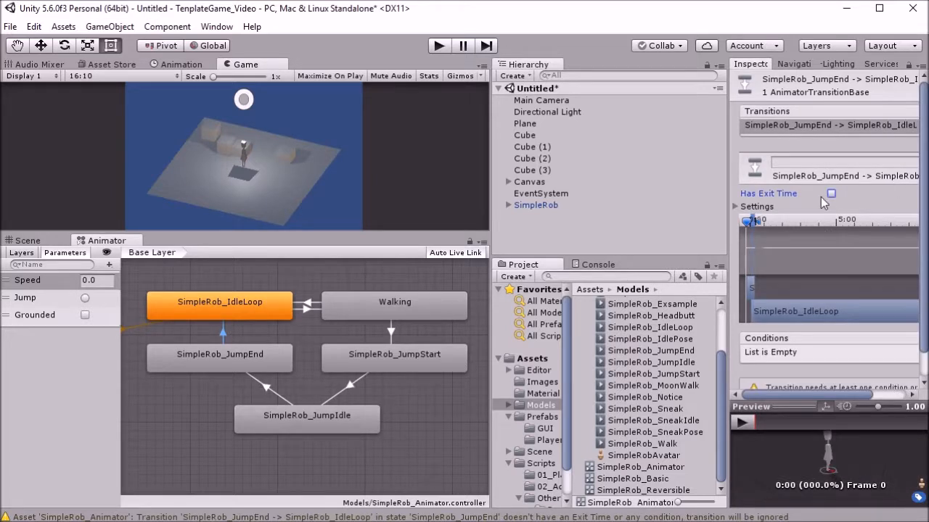
Step: Create transitions from SimpleRob_JumpEnd to Walking and from SimpleRob_IdleLoop to SimpleRob_JumpStart
right_click(237, 356)
click(255, 365)
click(358, 317)
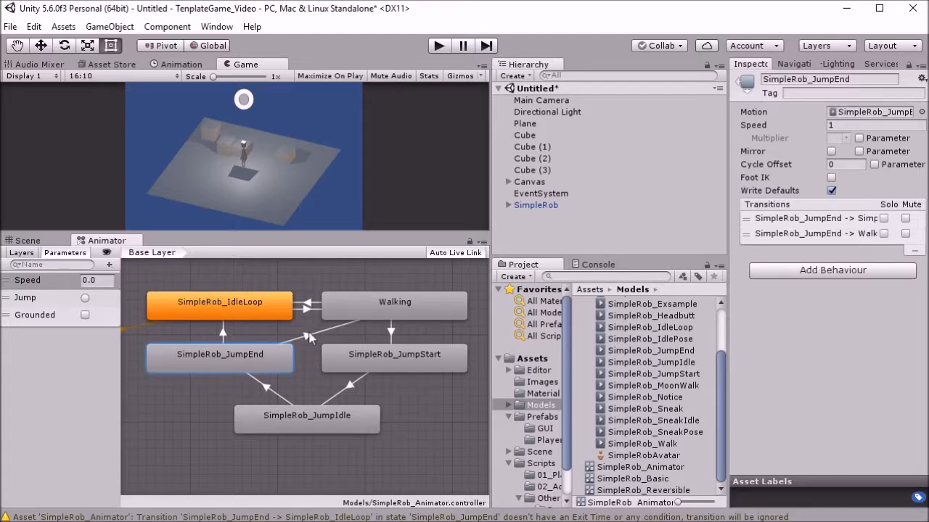
click(229, 306)
right_click(230, 305)
click(250, 318)
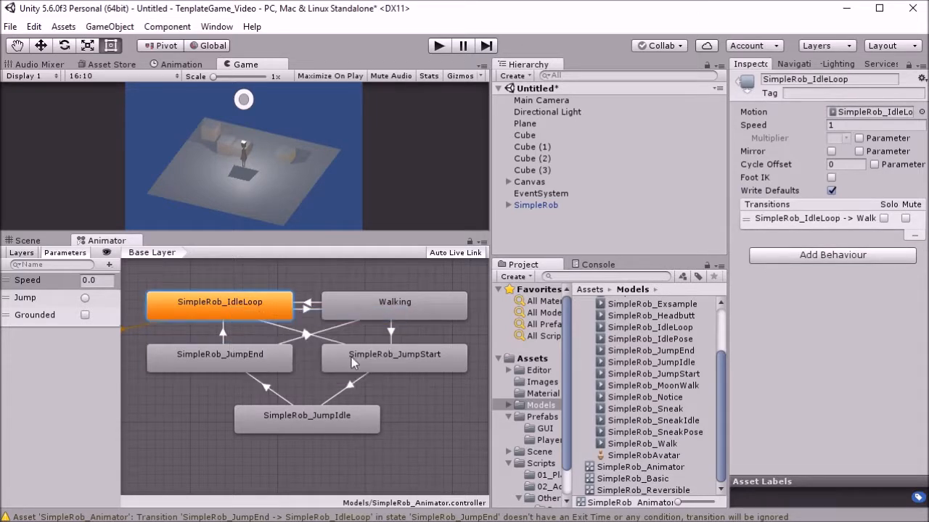
click(353, 362)
Step: Turn off exit time on the SimpleRob_IdleLoop -> SimpleRob_JumpStart transition and add the Jump condition, widening the Inspector for a clearer view
click(288, 327)
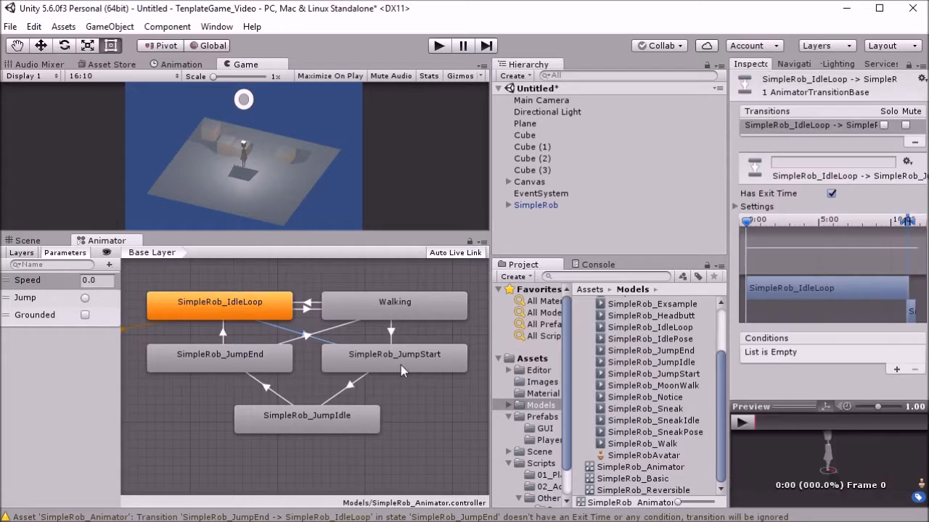
click(832, 194)
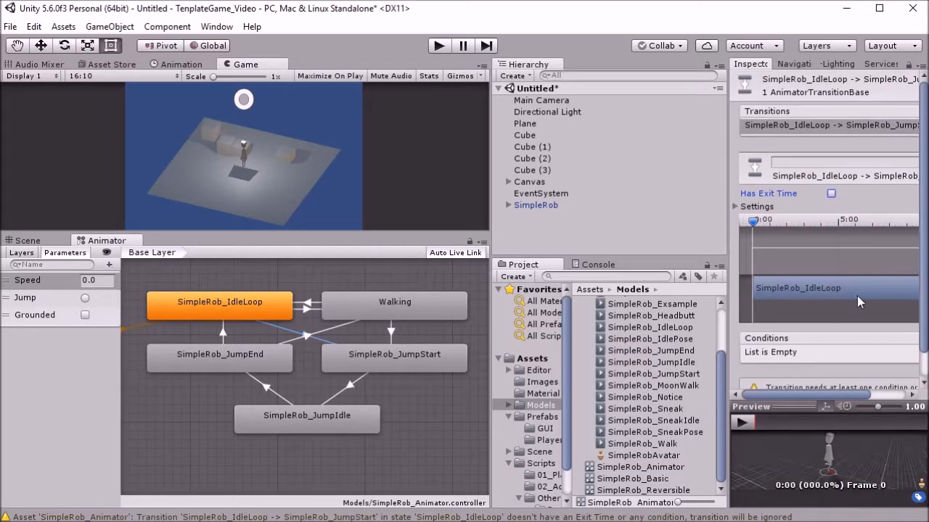
drag(728, 314, 622, 314)
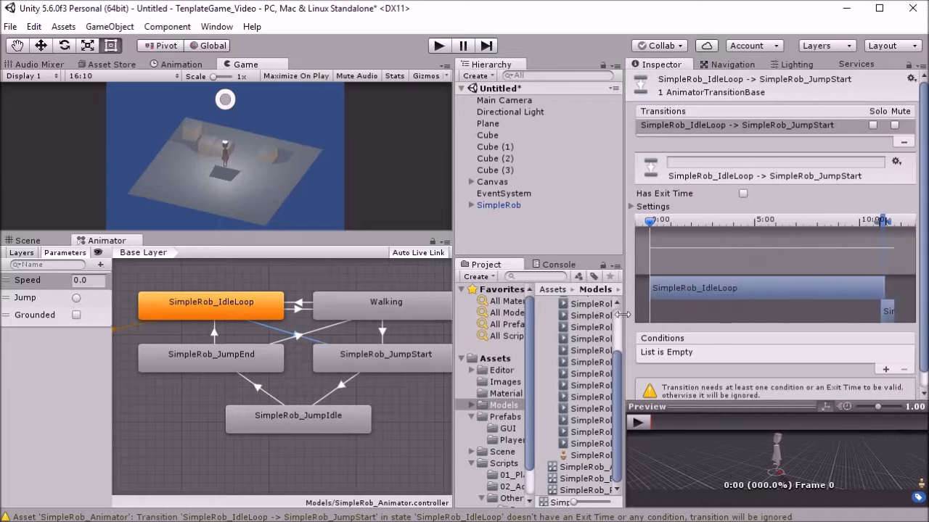
click(884, 369)
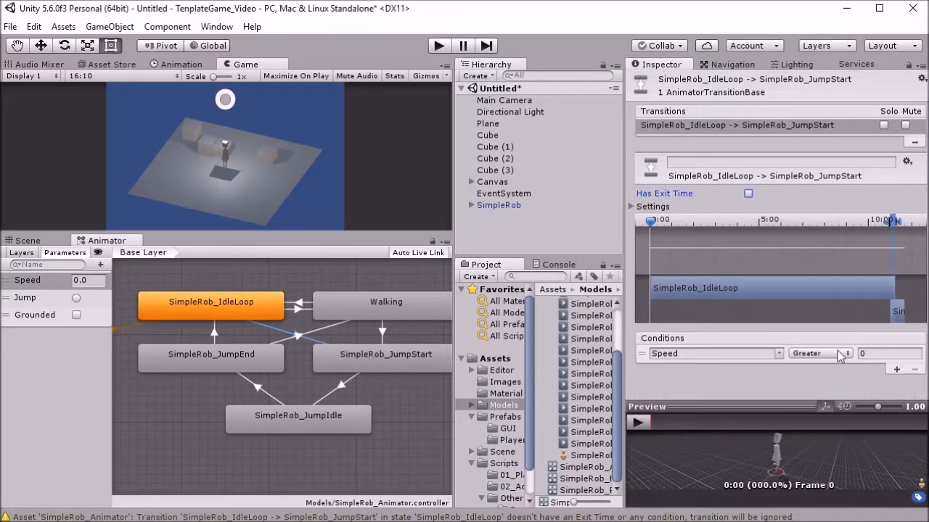
click(779, 355)
click(805, 384)
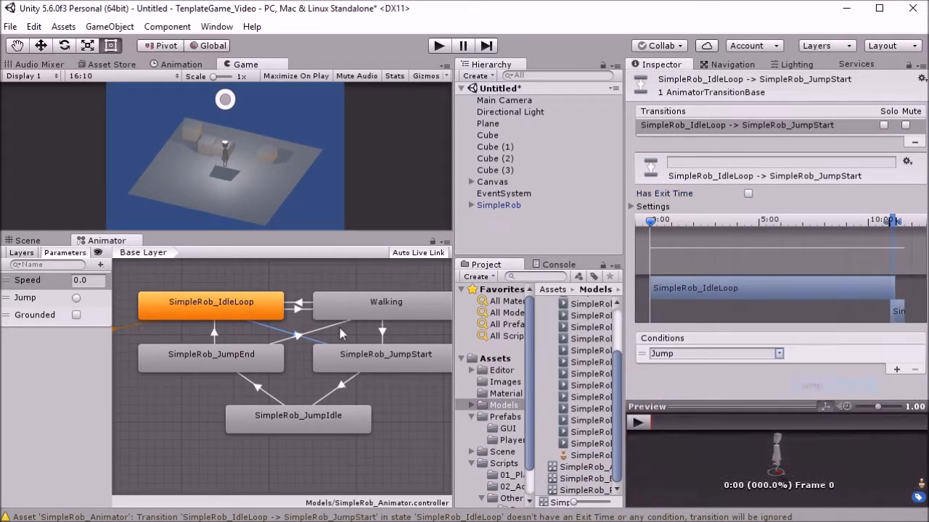
Step: Add the condition Speed Greater 0.1 to the SimpleRob_JumpEnd -> Walking transition and turn off its exit time
click(382, 333)
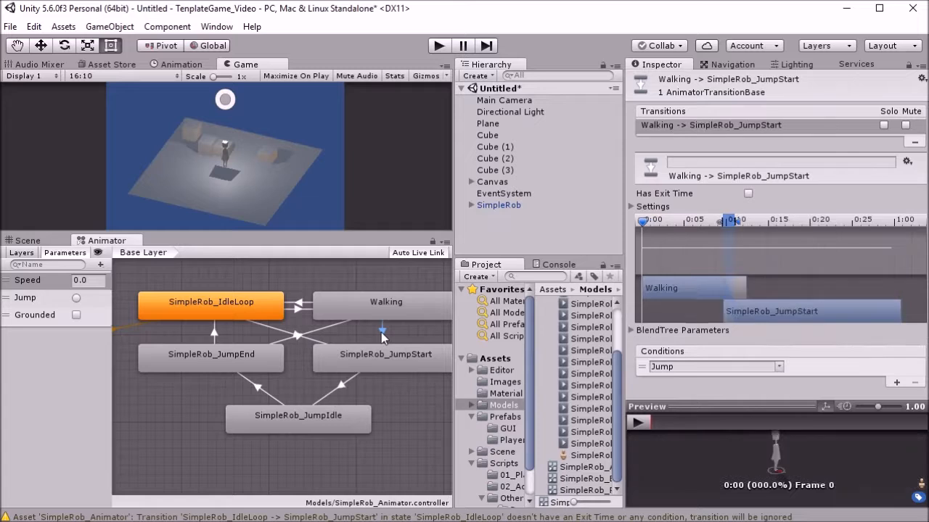
click(280, 338)
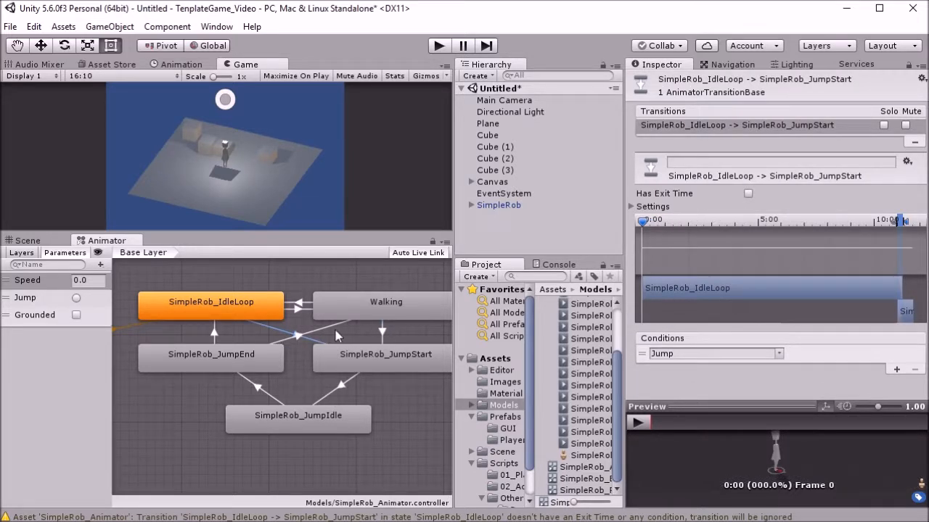
click(344, 329)
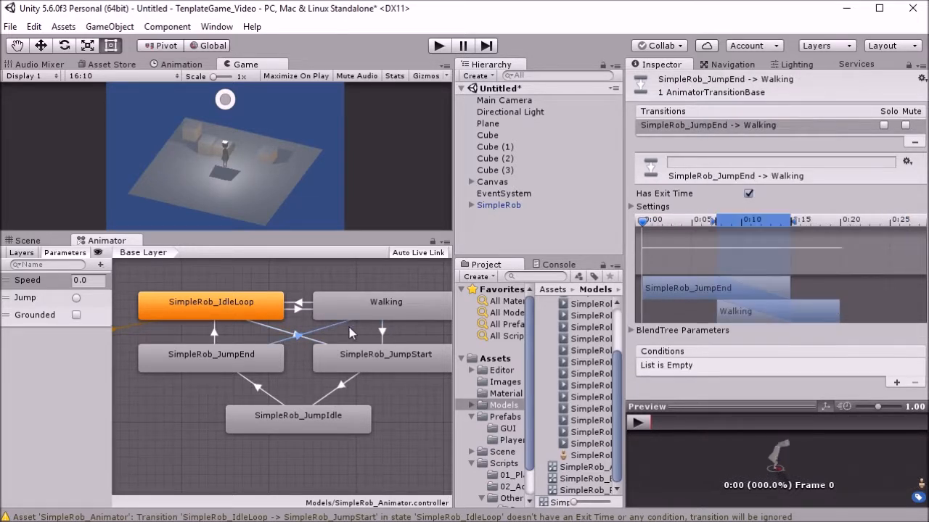
click(895, 382)
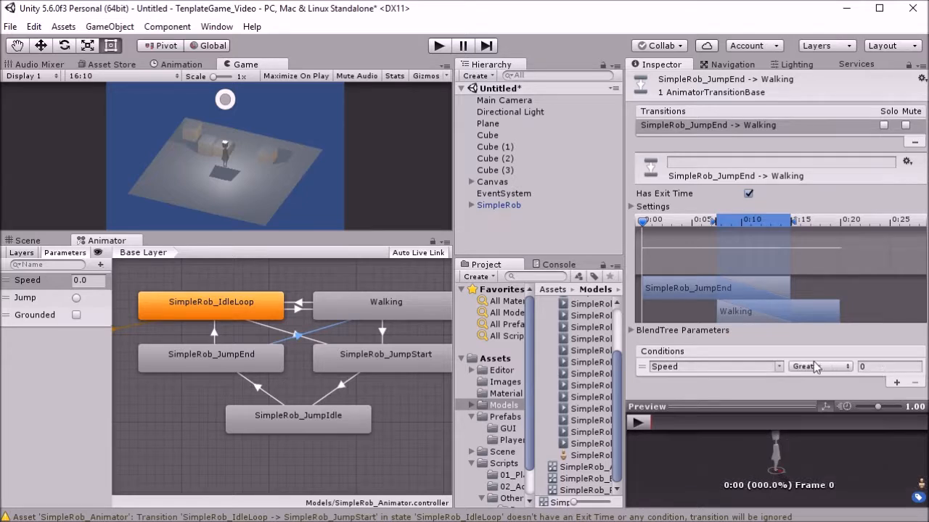
click(877, 369)
text(0.1)
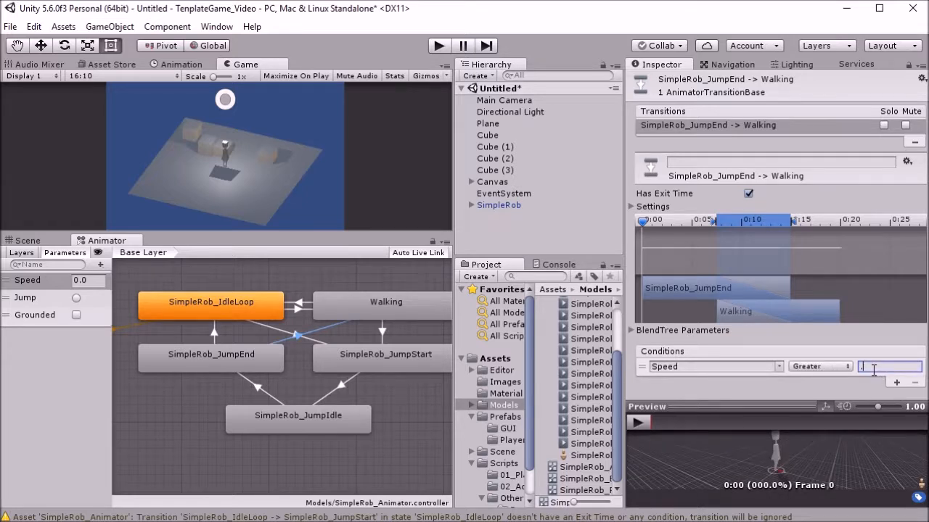
click(747, 193)
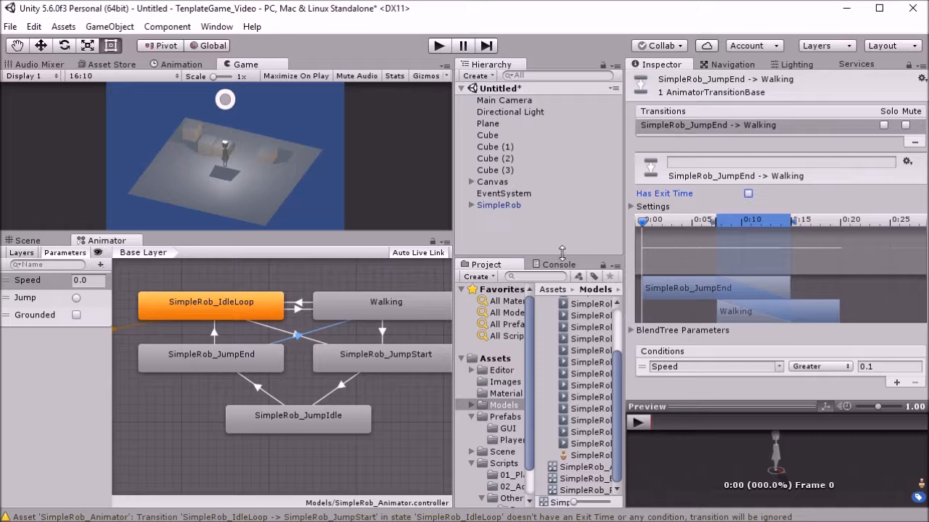
Step: Add the condition Speed Less 0.1 to the SimpleRob_JumpEnd -> SimpleRob_IdleLoop transition
click(215, 334)
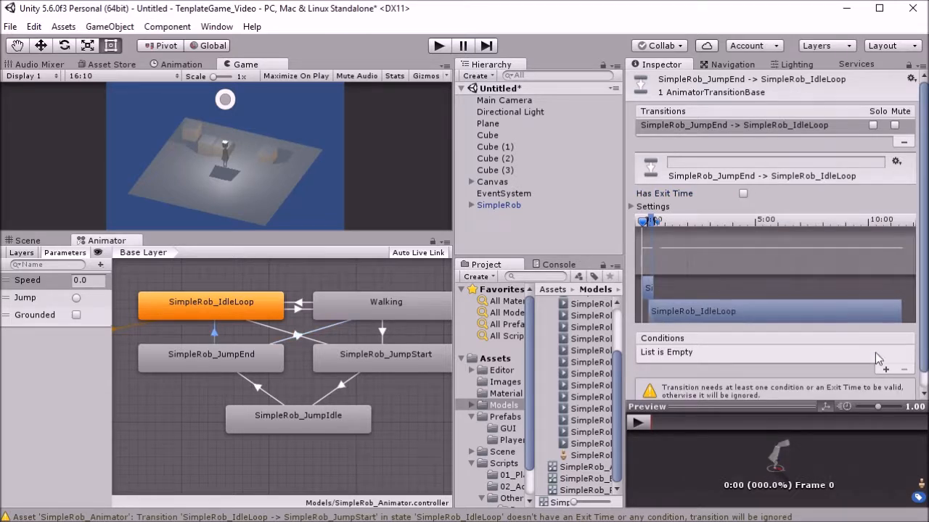
click(886, 369)
click(868, 353)
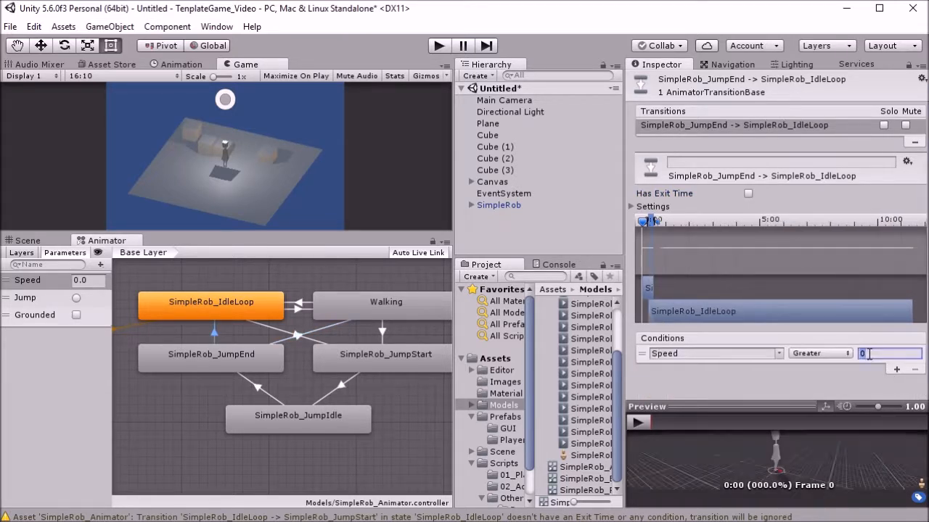
click(821, 354)
click(820, 383)
text(0.1)
Step: Enlarge the Game view, start Play mode and walk the character back and forth to test its movement
drag(453, 208, 557, 209)
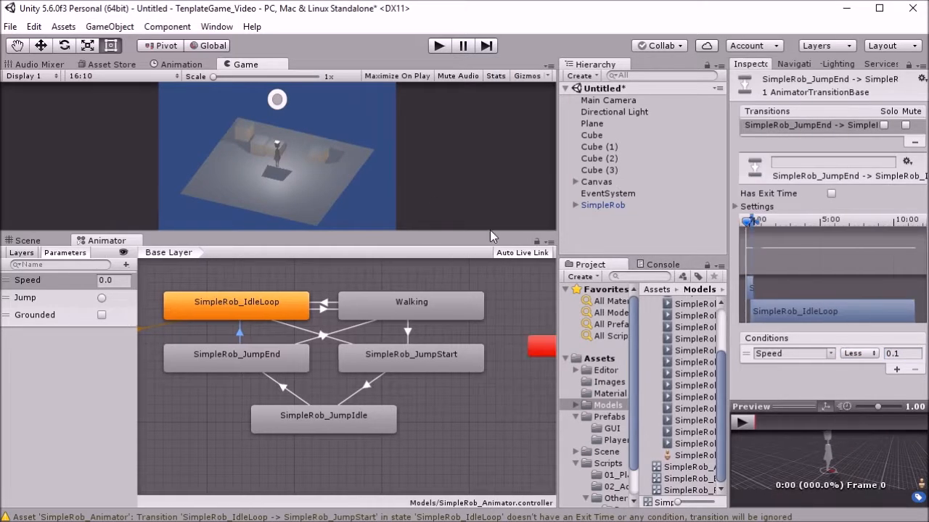
drag(489, 234, 482, 421)
click(439, 46)
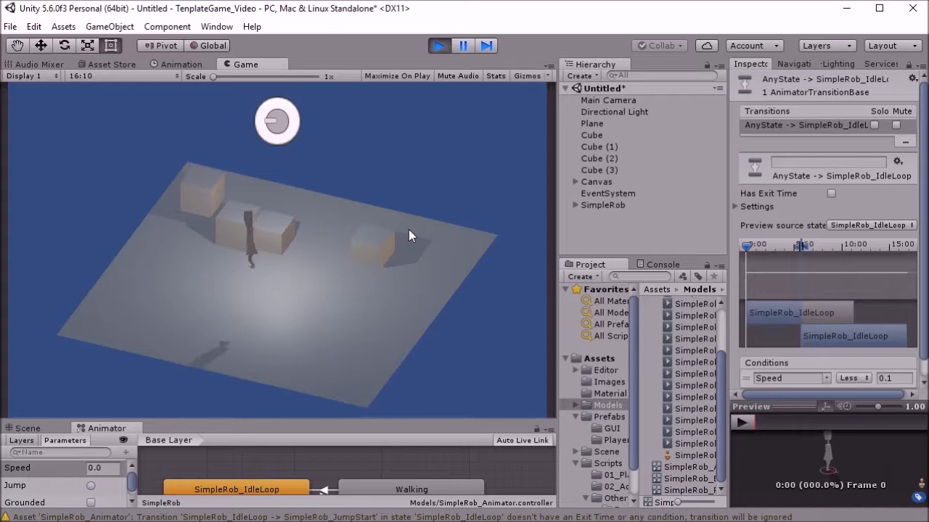
key(d)
key(a)
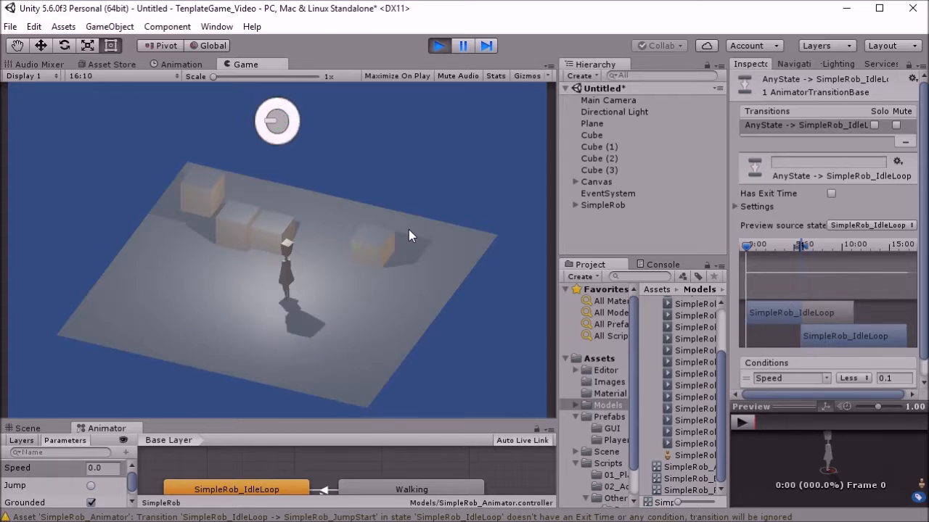
Step: Give the Animator graph more room and make the character jump to check which states play
drag(403, 418, 404, 310)
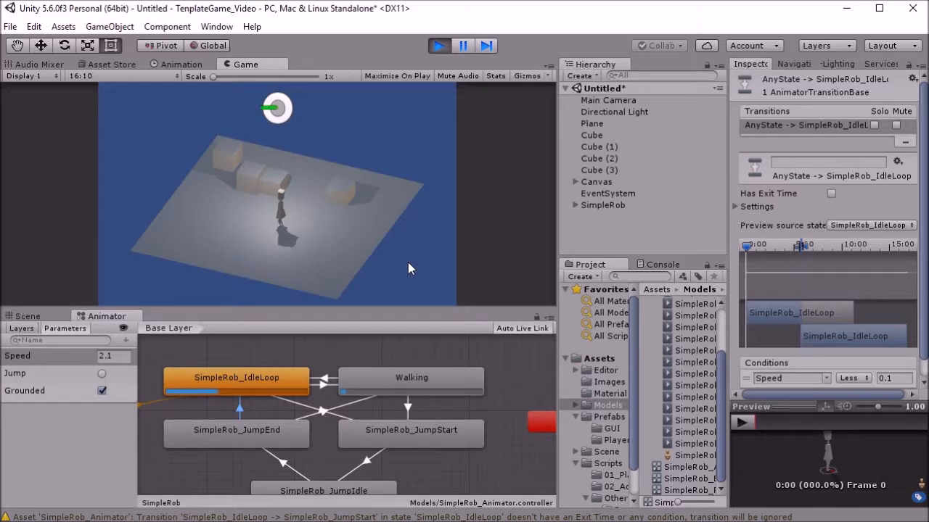
key(space)
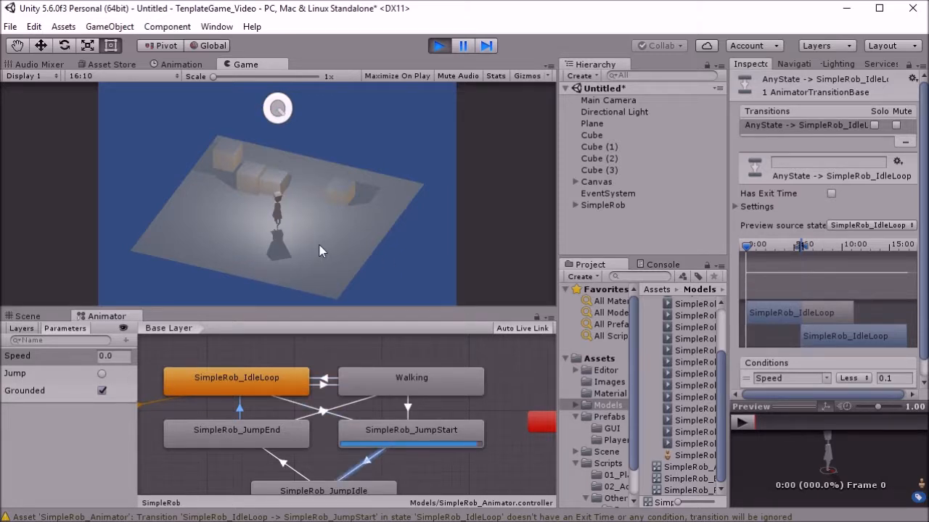
key(d)
key(space)
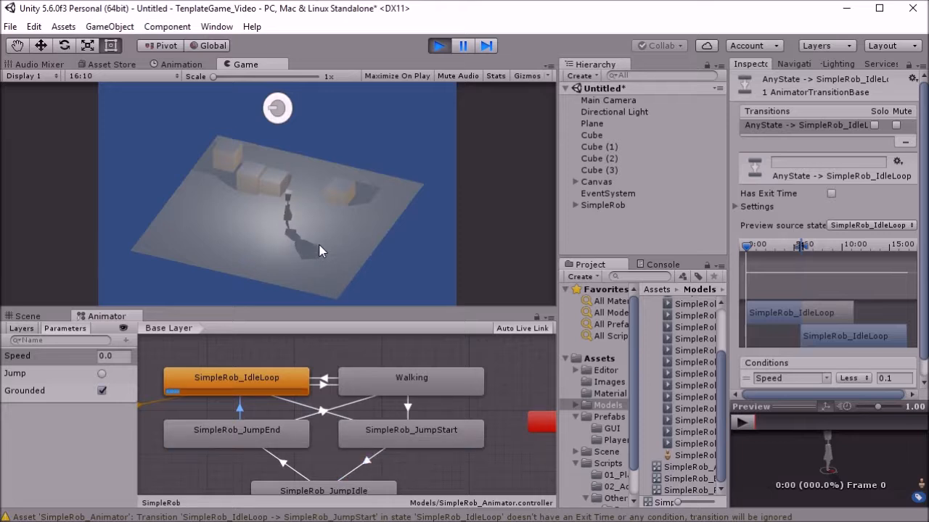
Step: Move the SimpleRob_JumpIdle state up, closer to the JumpEnd and JumpStart states, and select SimpleRob_JumpEnd
mouse_move(328, 488)
mouse_down()
mouse_move(326, 468)
mouse_move(328, 485)
mouse_up()
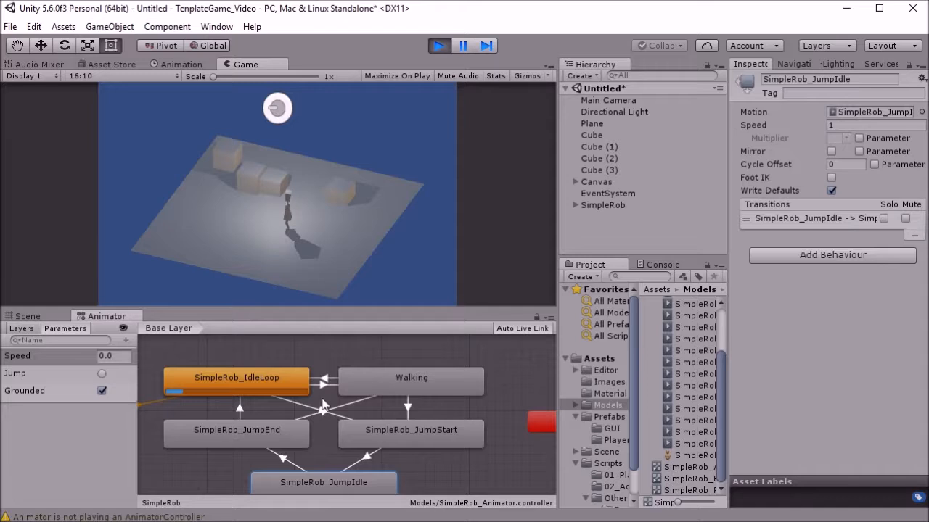
drag(333, 490, 333, 481)
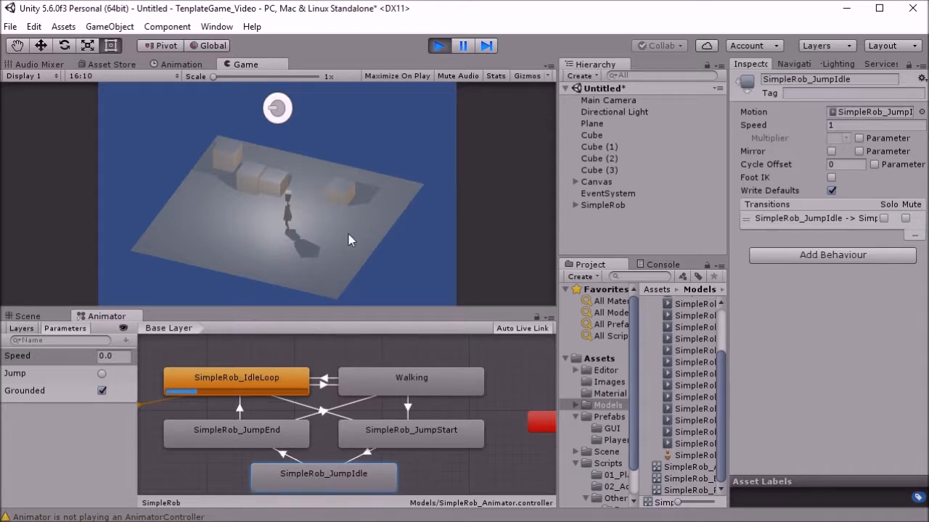
click(266, 434)
Step: Run and jump the character in Play mode while checking the state changes in the Animator graph
key(a)
key(d)
key(space)
key(s)
key(a)
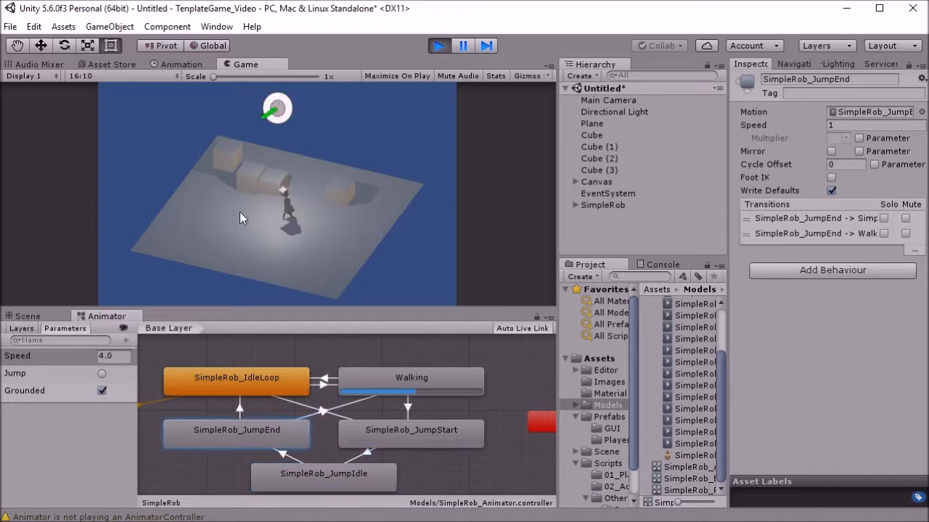
key(space)
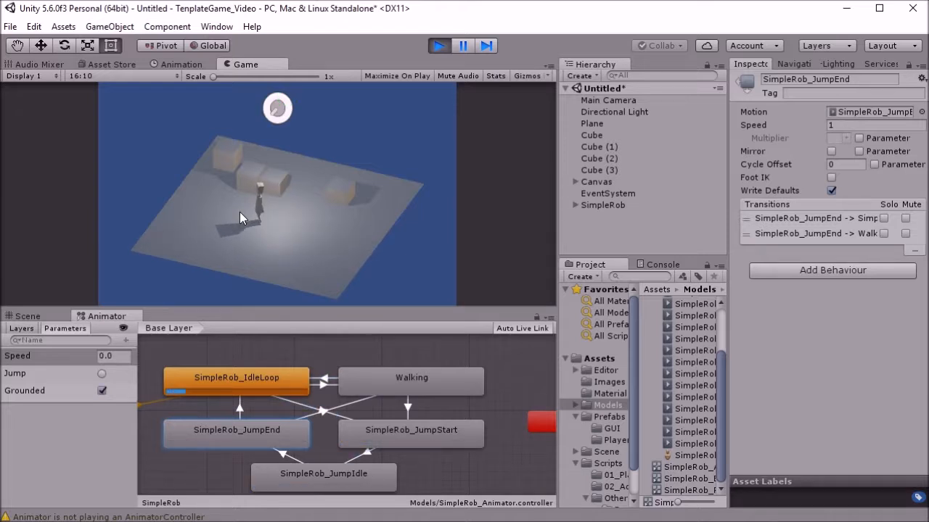
Step: Enlarge the Game view and run the character in circles in all directions to examine the walking animation
drag(311, 309, 313, 398)
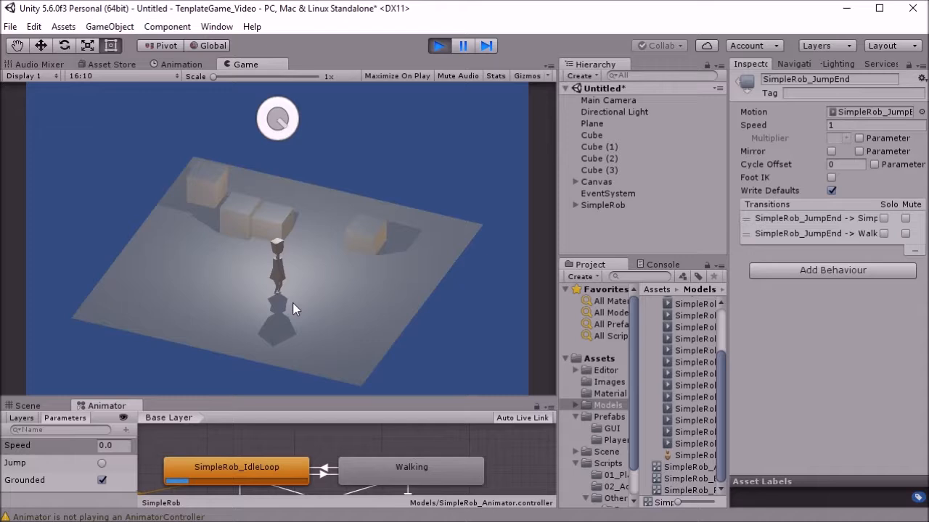
key(w)
key(a)
key(s)
key(d)
key(s)
key(a)
key(w)
key(d)
key(s)
key(a)
key(w)
key(d)
key(s)
key(a)
key(w)
key(d)
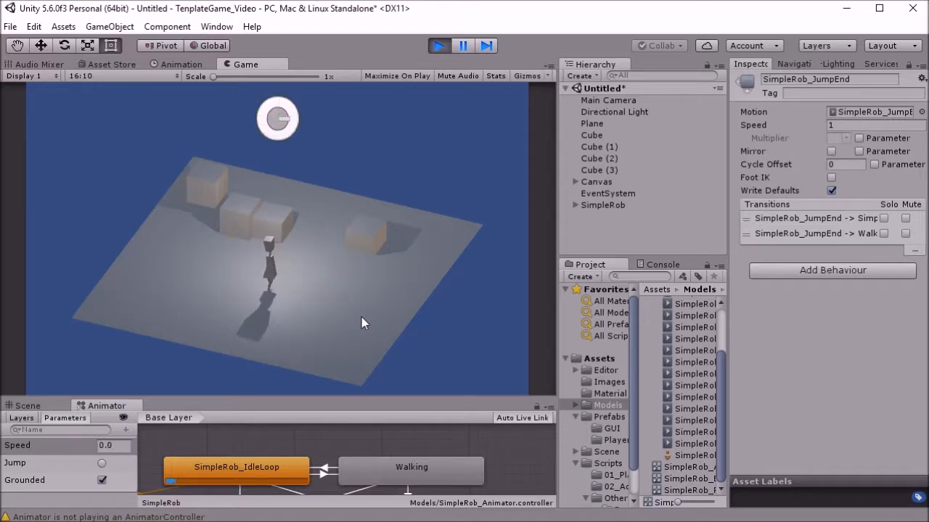
Step: Test jumping while the character runs in different directions across the plane
key(d)
key(a)
key(space)
key(s)
key(d)
key(w)
key(d)
key(a)
key(d)
key(s)
key(a)
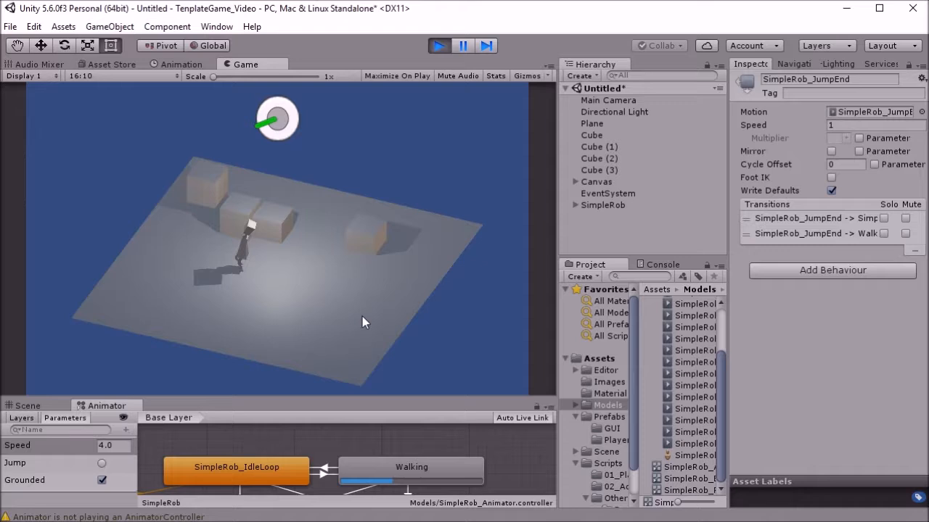
key(space)
key(s)
key(d)
key(space)
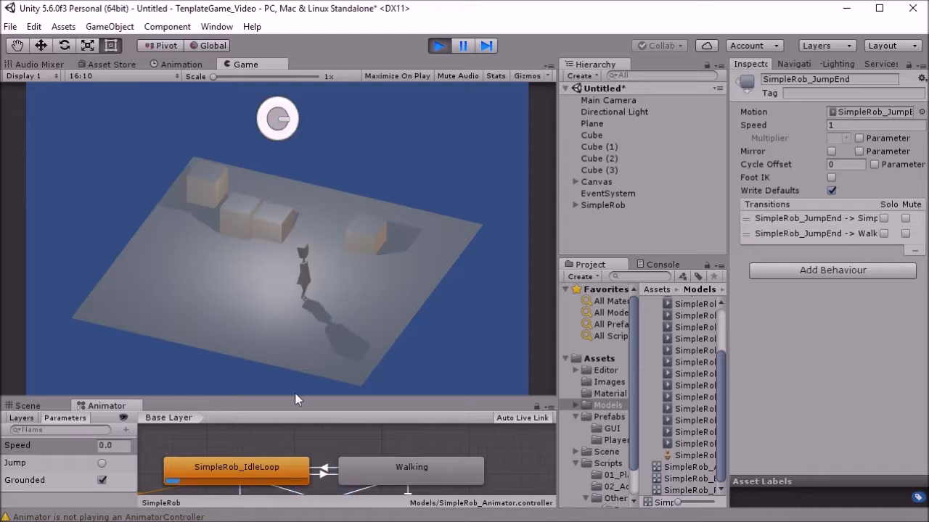
Step: Show more of the Animator graph and test turning, running and jumping the character onto the cubes
drag(295, 397, 294, 354)
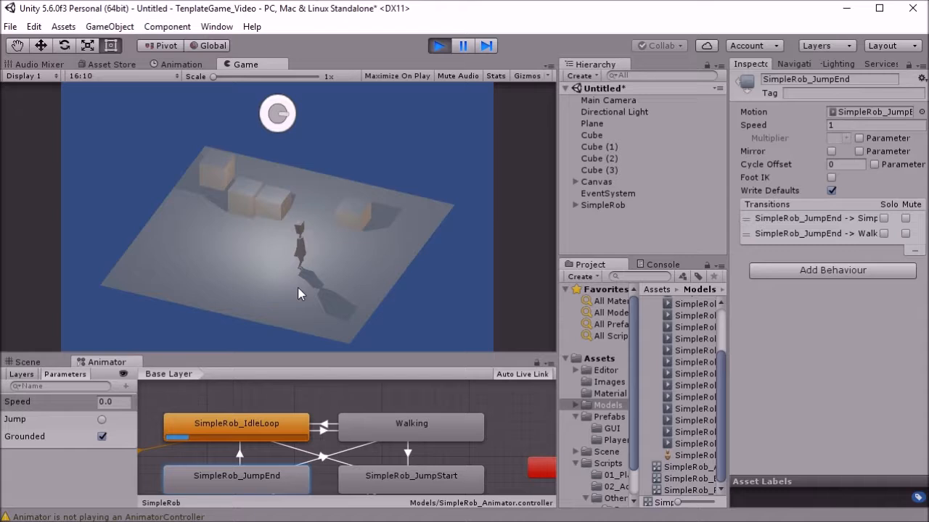
key(a)
key(d)
key(a)
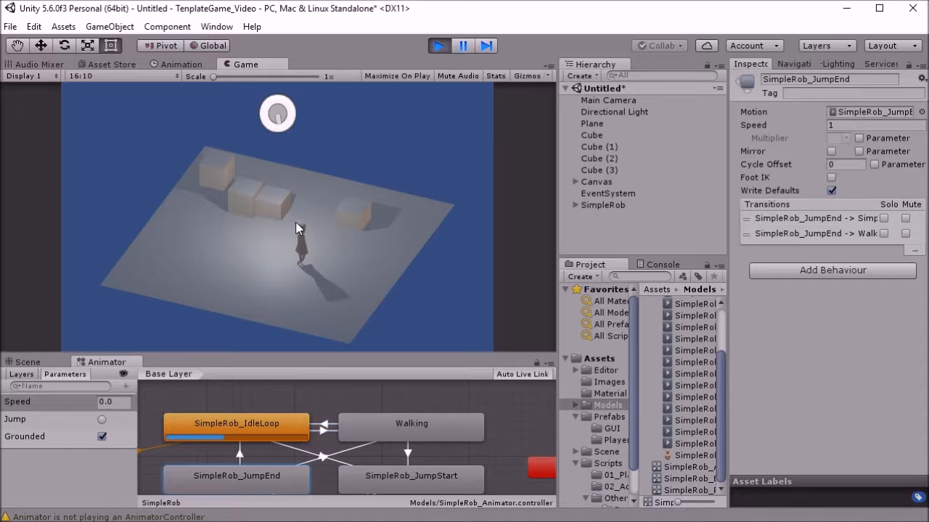
key(s)
key(w)
key(space)
key(d)
key(s)
key(a)
key(space)
key(w)
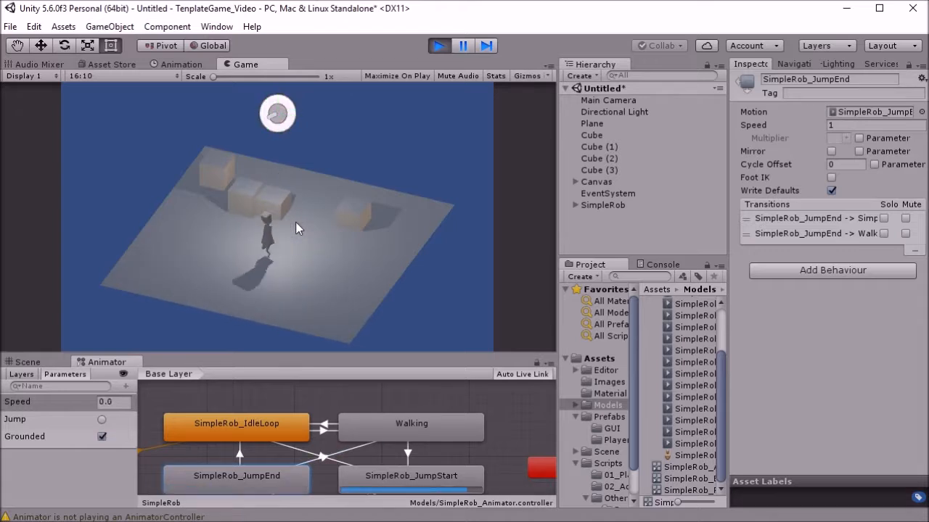
key(d)
key(w)
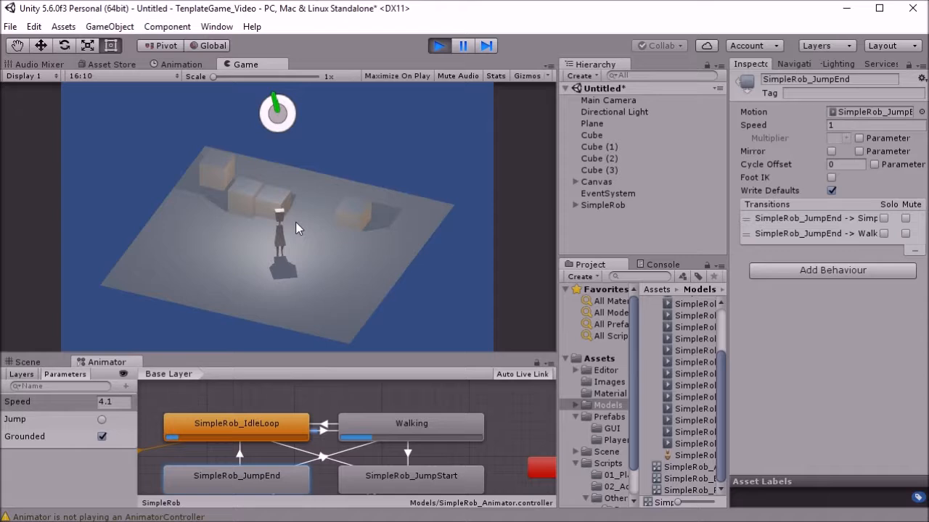
key(space)
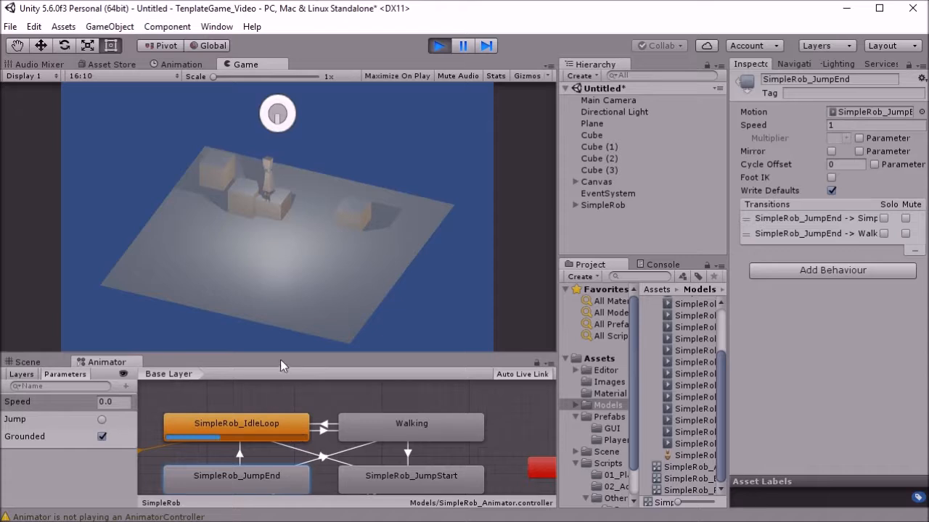
Step: Enlarge the Animator graph and place the Any State node just above and beside SimpleRob_IdleLoop
drag(280, 359, 278, 216)
alt+drag(242, 303, 429, 379)
drag(243, 334, 303, 266)
alt+drag(418, 323, 327, 306)
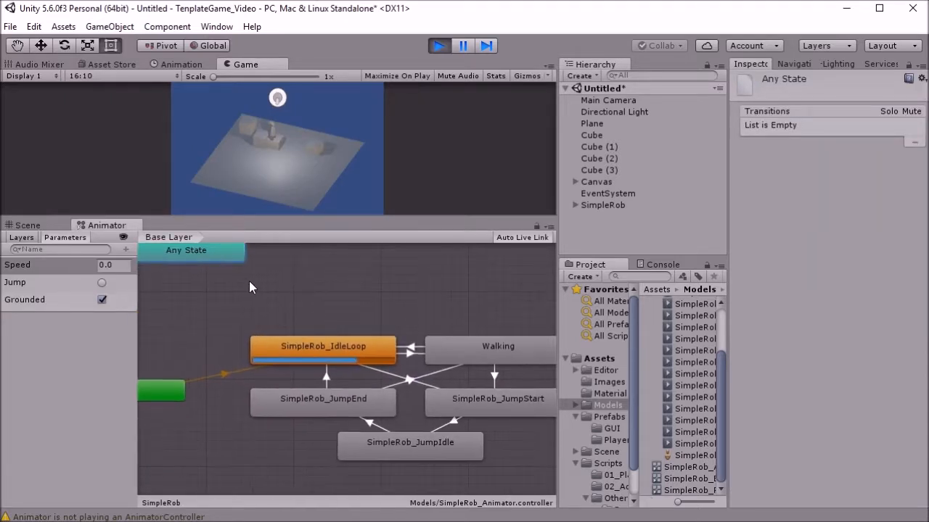
drag(227, 263, 228, 288)
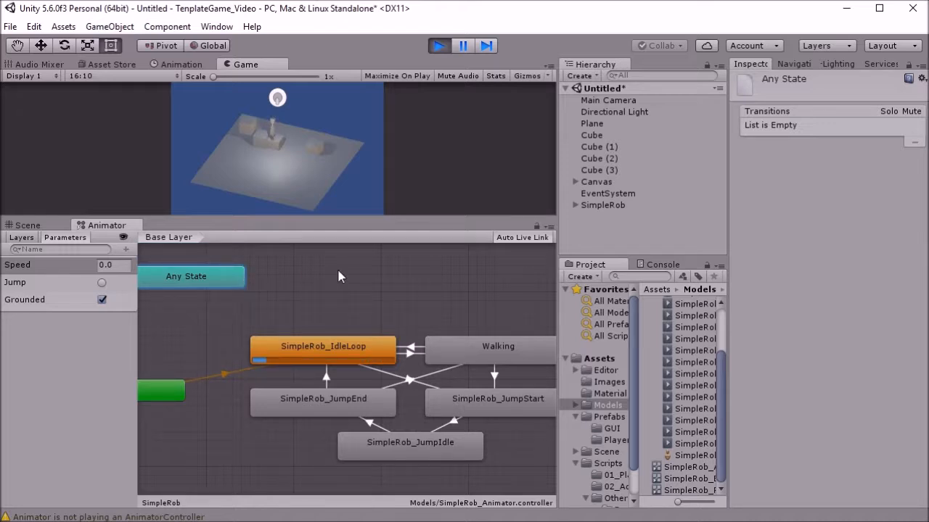
Step: Stop Play mode and add the SimpleRob_Headbutt clip from the Models folder as a new state beside Any State
click(439, 46)
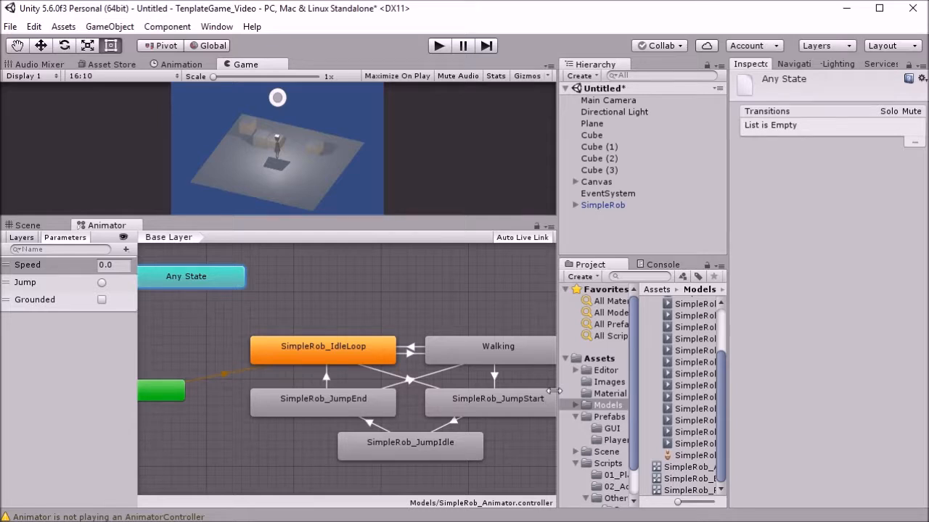
drag(557, 396, 483, 391)
scroll(668, 434, up, 2)
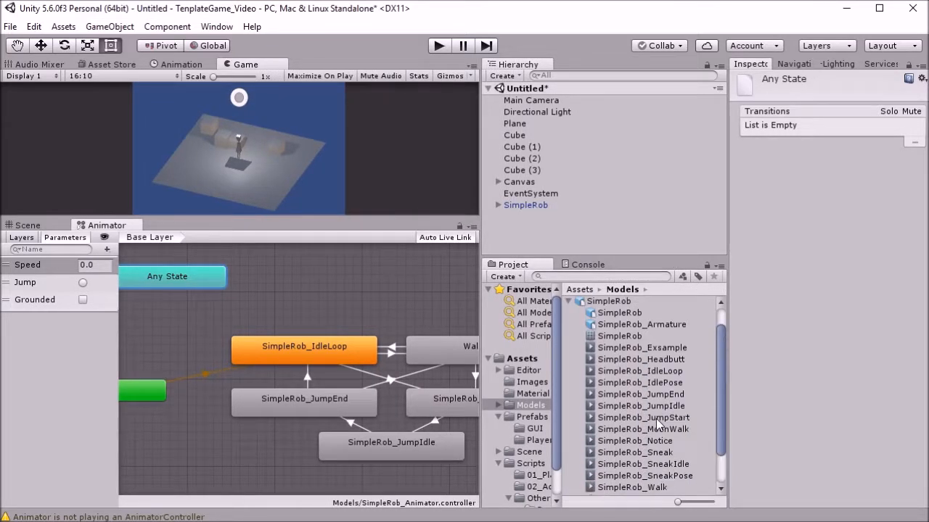
scroll(658, 424, down, 2)
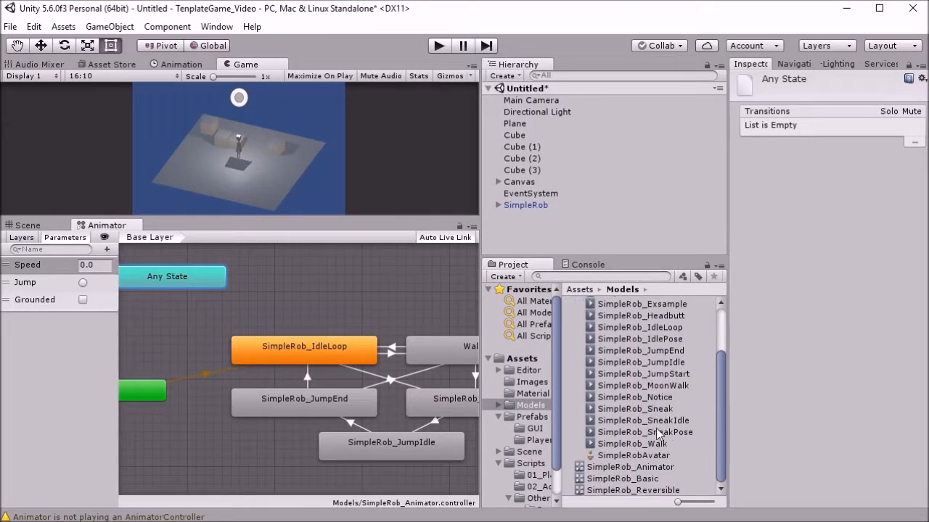
drag(671, 317, 272, 272)
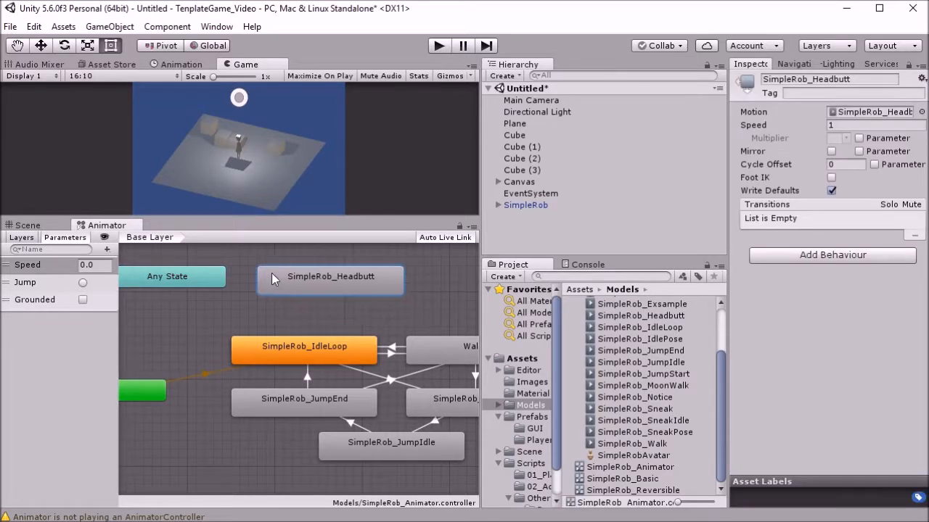
Step: Add a Trigger parameter named Headbutt to the Animator
click(107, 250)
click(106, 251)
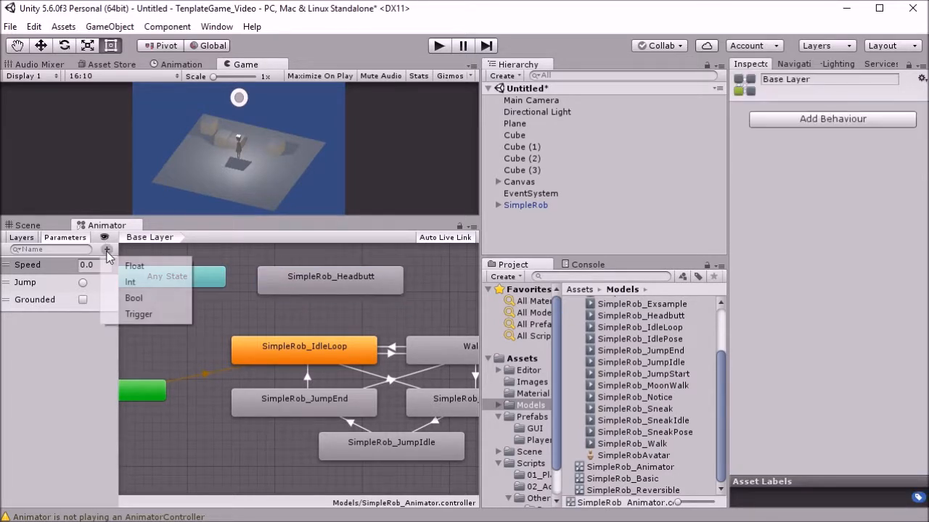
click(127, 314)
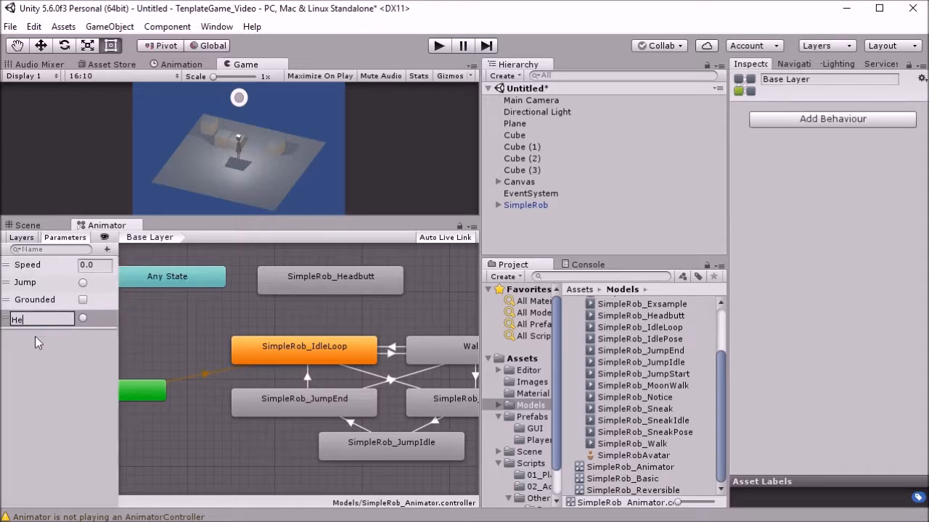
text(Headbutt)
key(Return)
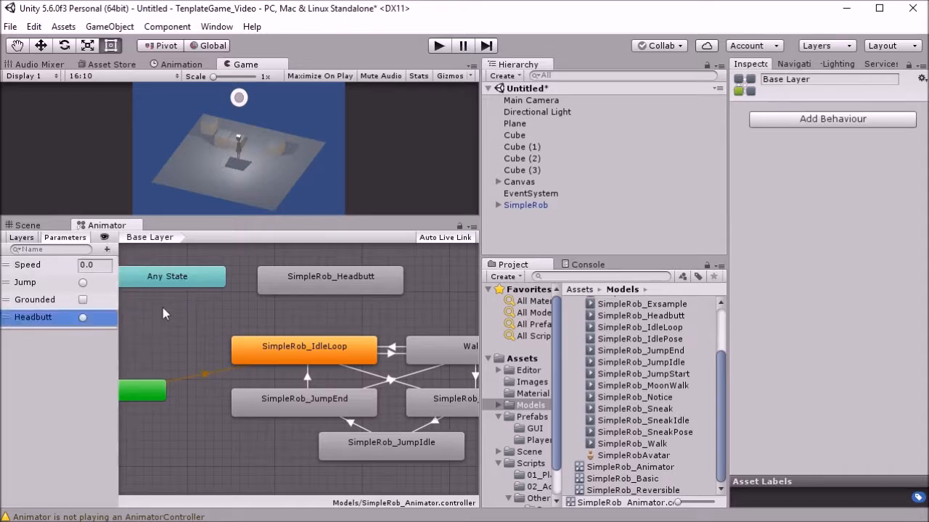
Step: Create transitions from Any State to SimpleRob_Headbutt and from SimpleRob_Headbutt to SimpleRob_IdleLoop
right_click(193, 276)
click(217, 289)
click(280, 284)
right_click(285, 284)
click(308, 294)
click(306, 347)
Step: Add the Headbutt condition to the Any State -> SimpleRob_Headbutt transition and move the Any State node farther from SimpleRob_Headbutt
click(249, 282)
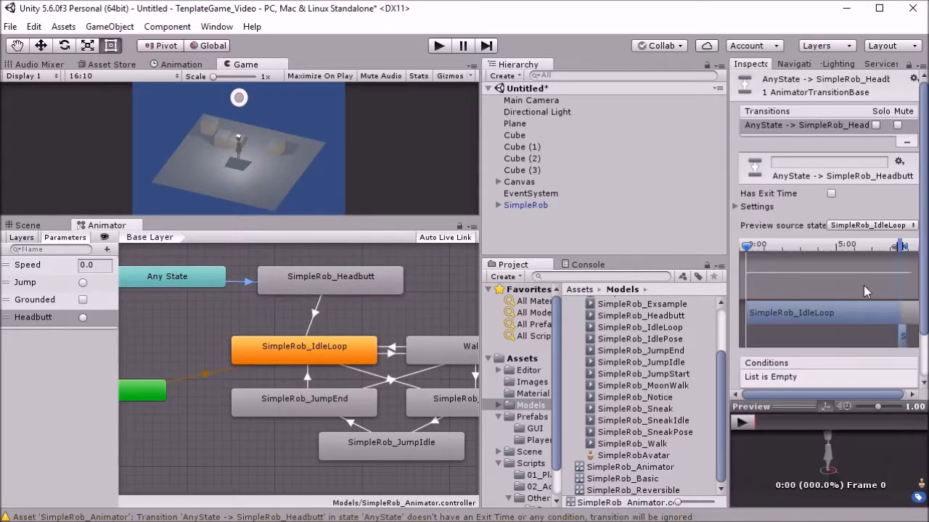
scroll(864, 381, down, 1)
click(889, 341)
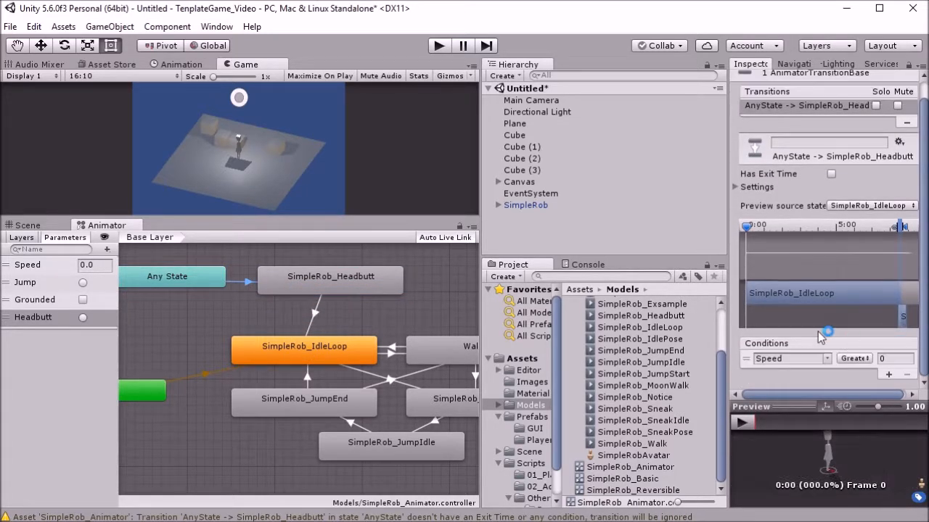
click(825, 358)
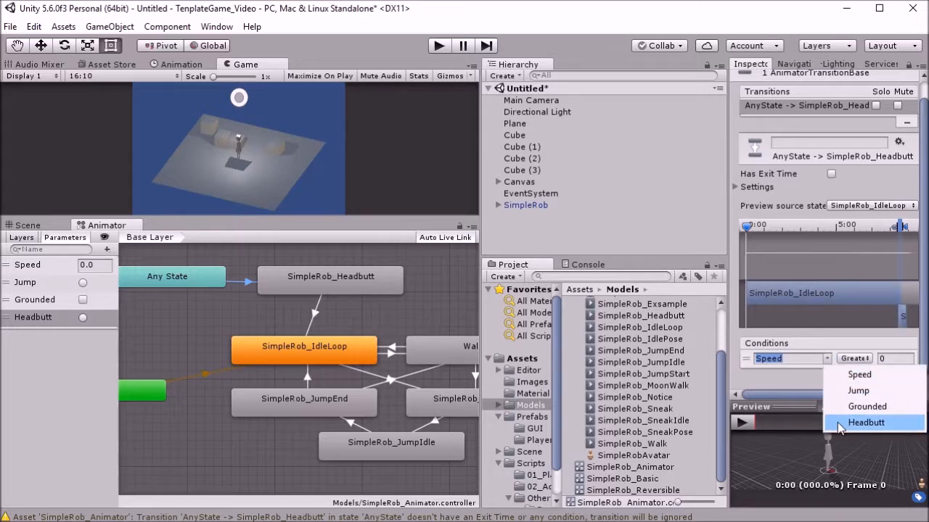
click(858, 423)
click(348, 288)
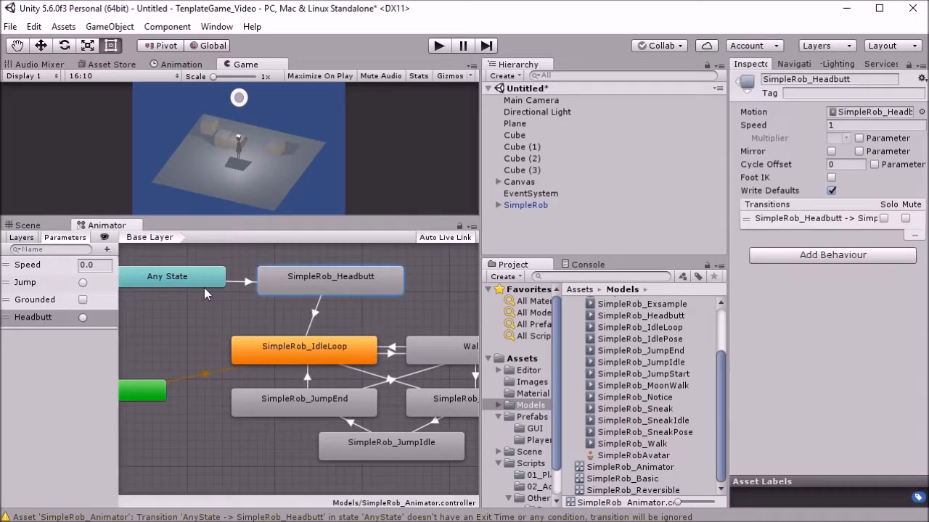
drag(202, 285, 173, 283)
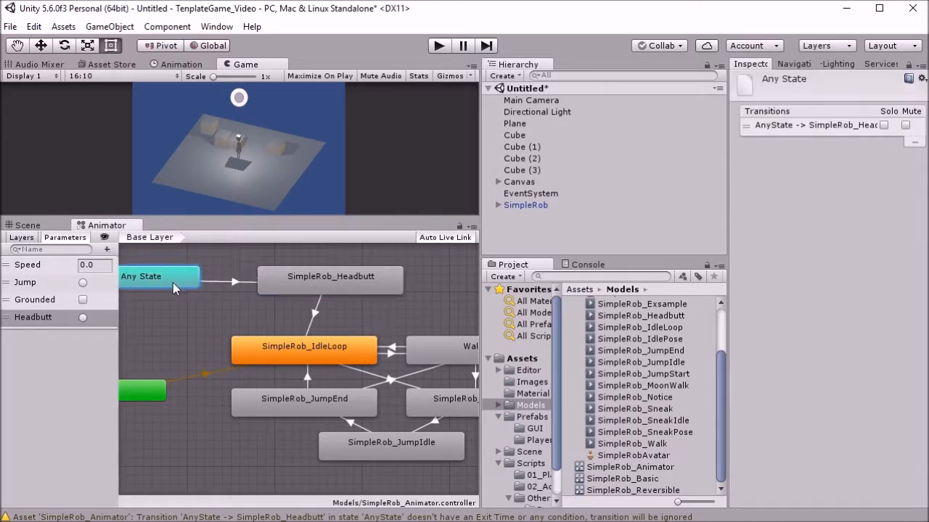
Step: Inspect the Any State -> SimpleRob_Headbutt transition and align the SimpleRob_Headbutt state directly above SimpleRob_IdleLoop
click(216, 281)
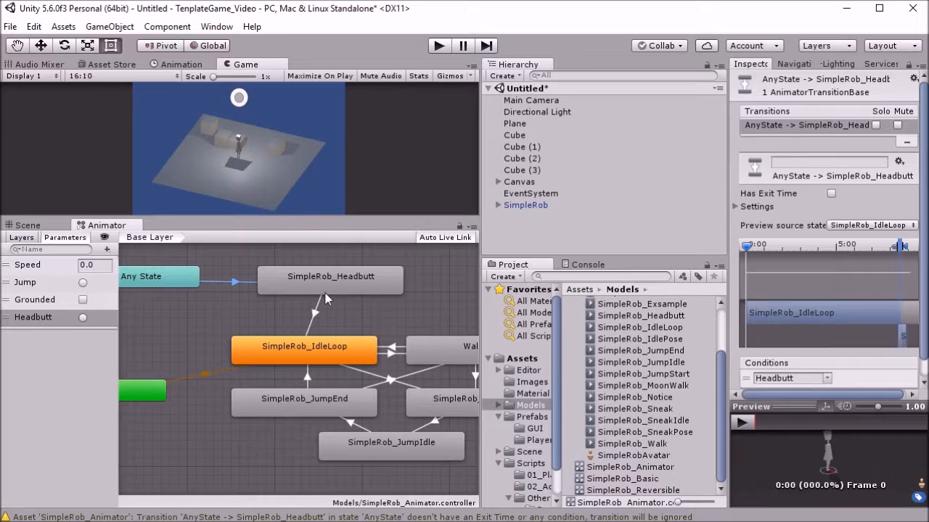
drag(317, 289, 290, 288)
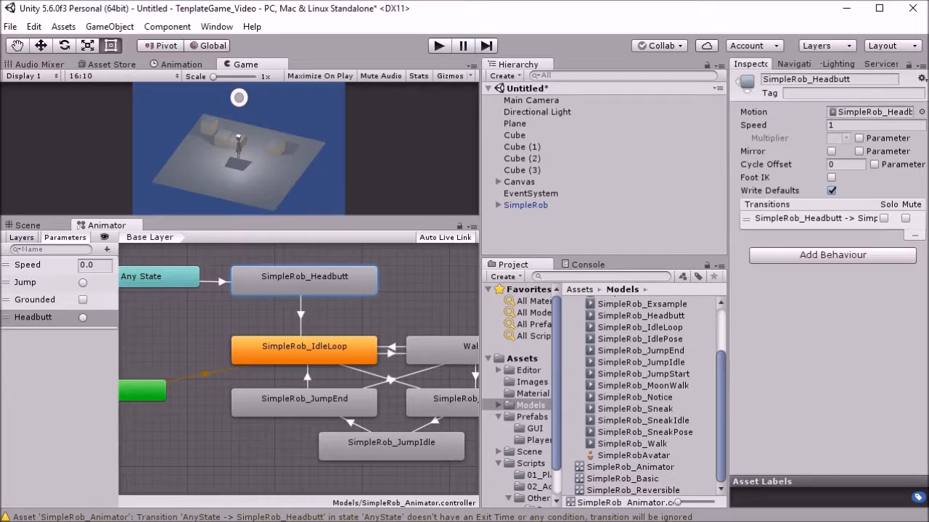
Step: Switch to Player.cs in MonoDevelop and copy the Jump GetButtonDown condition into Update below the movement assignment as an empty if block
key(alt+Tab)
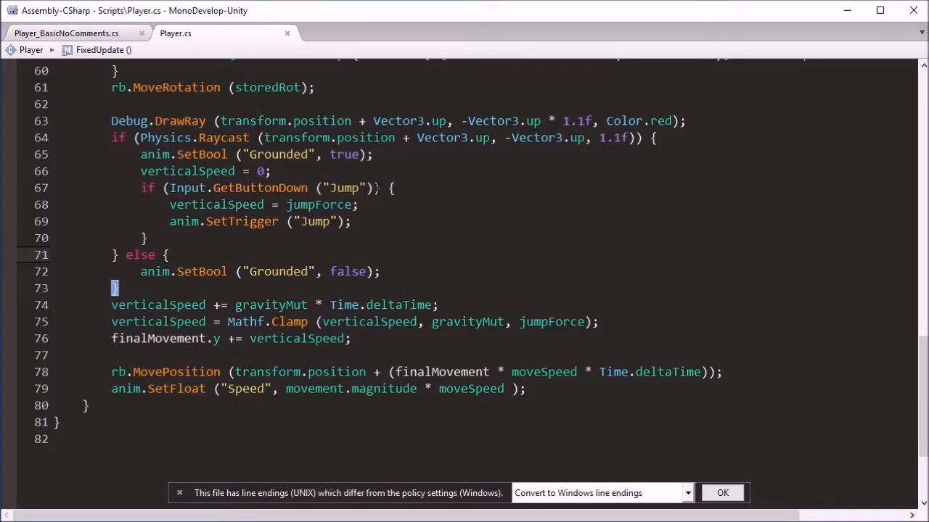
drag(397, 190, 142, 189)
key(ctrl+c)
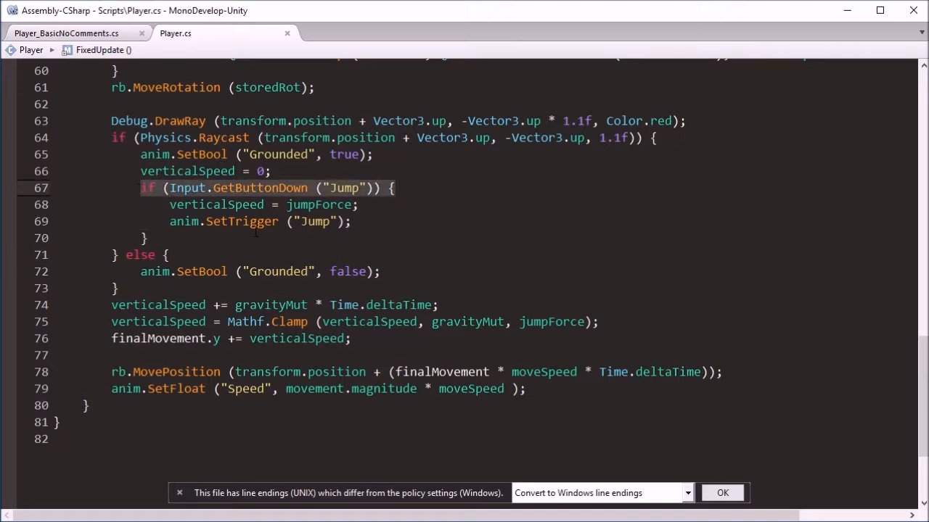
scroll(256, 233, up, 10)
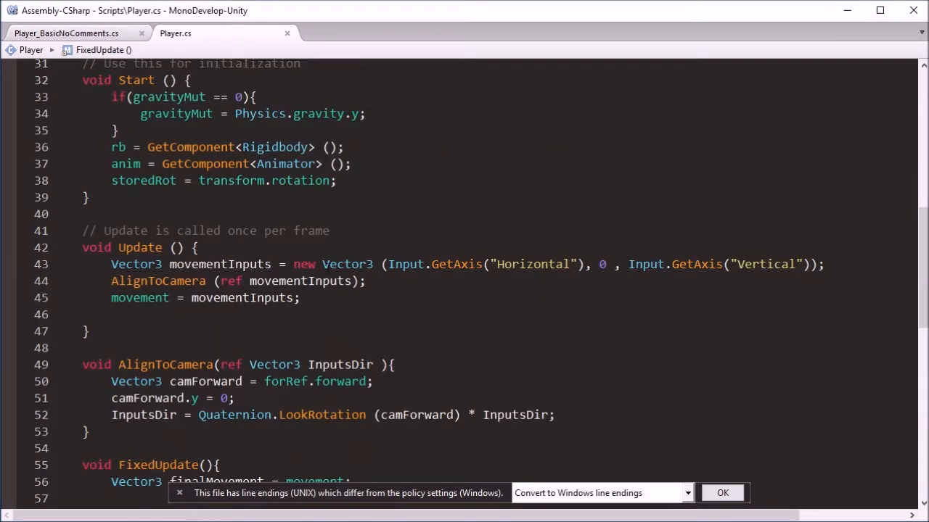
click(327, 298)
key(Return)
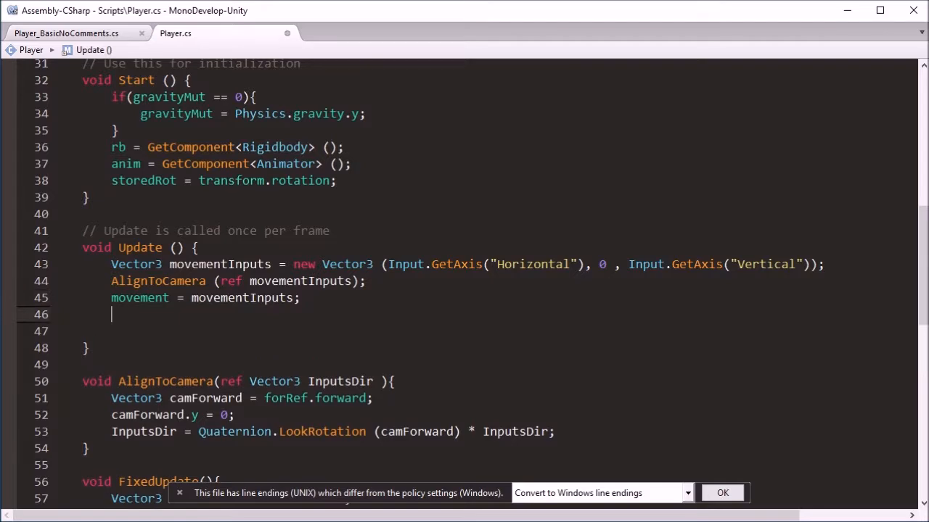
key(ctrl+v)
key(Return)
key(Return)
text(})
key(Up)
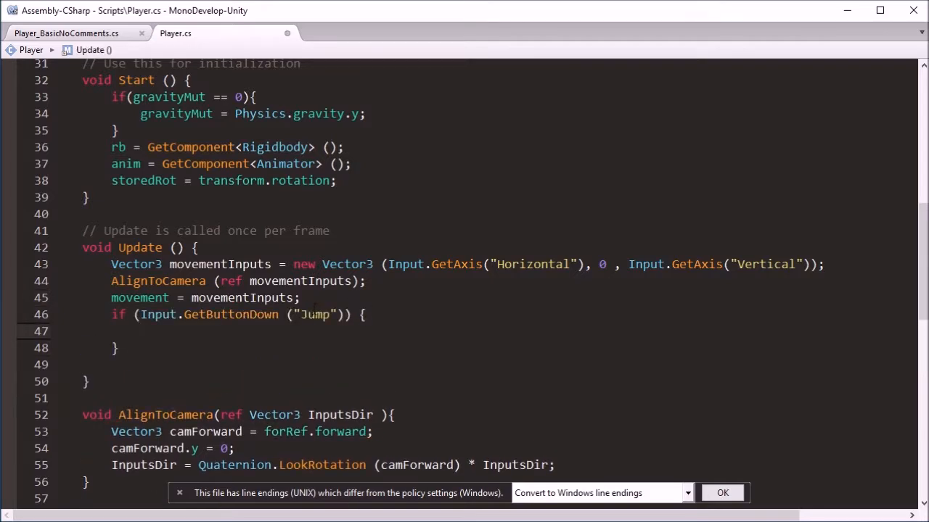
Step: Change the button name in Update's new if condition to "Reset"
double_click(316, 314)
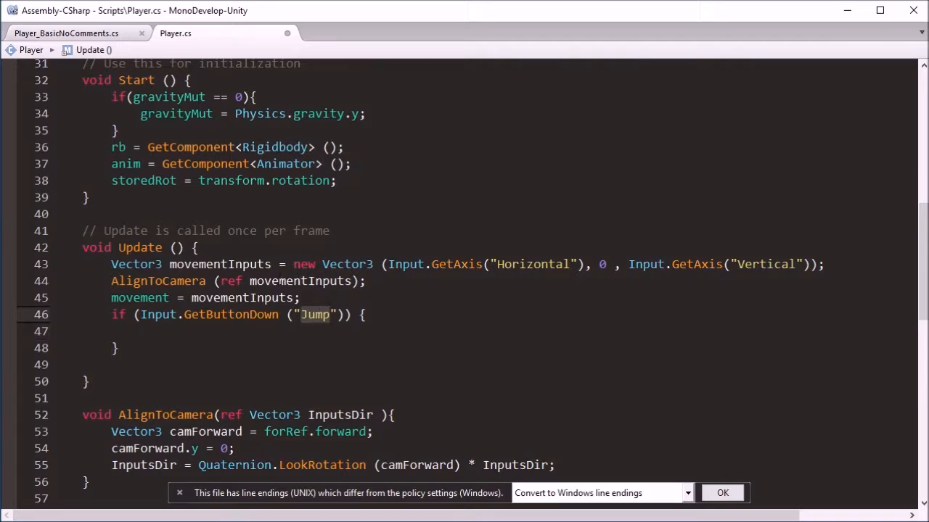
text(R)
text(set)
key(BackSpace)
key(BackSpace)
key(BackSpace)
text(eset)
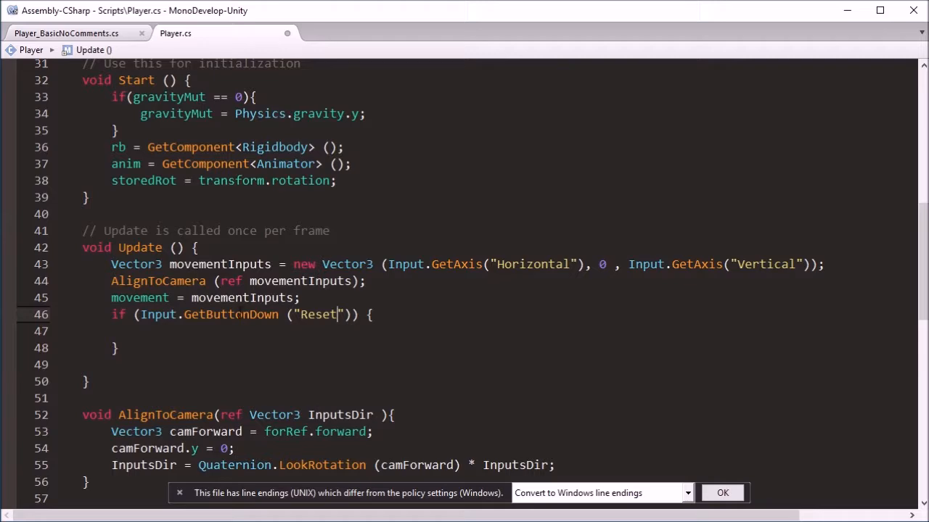
Step: Copy the anim.SetTrigger ("Jump") line from FixedUpdate into the Reset if block in Update
click(224, 331)
scroll(224, 328, down, 9)
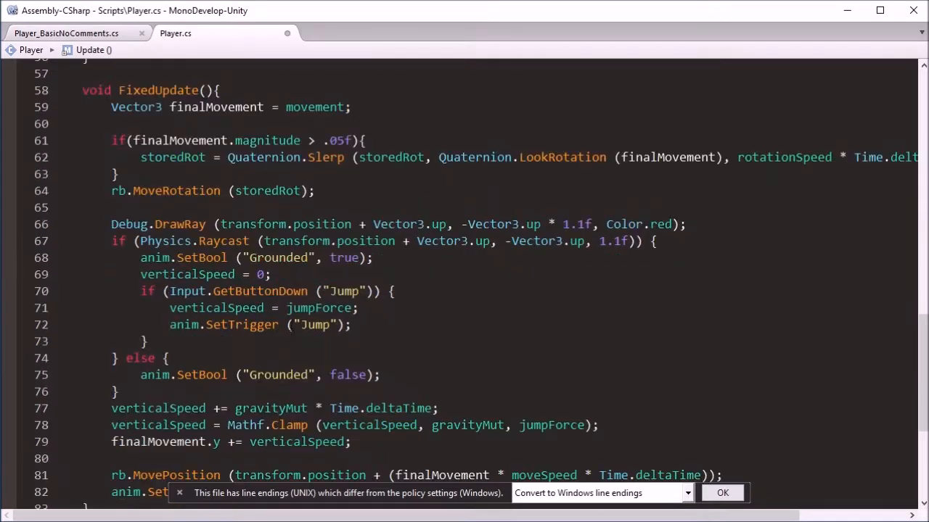
drag(355, 325, 369, 310)
key(ctrl+c)
scroll(207, 223, up, 7)
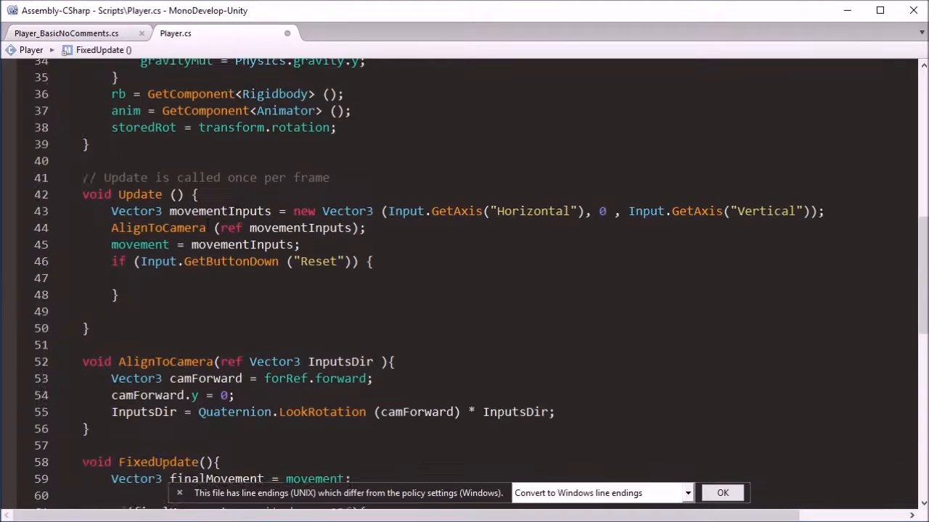
scroll(208, 223, up, 1)
click(183, 329)
key(ctrl+v)
Step: Change the trigger name in the copied SetTrigger call to "Headbutt"
double_click(285, 351)
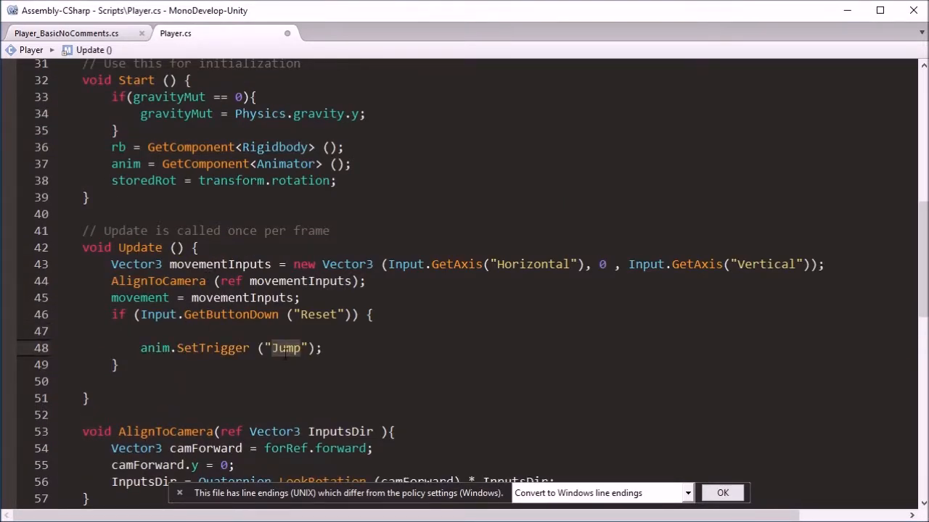
text(H)
key(BackSpace)
text(Head)
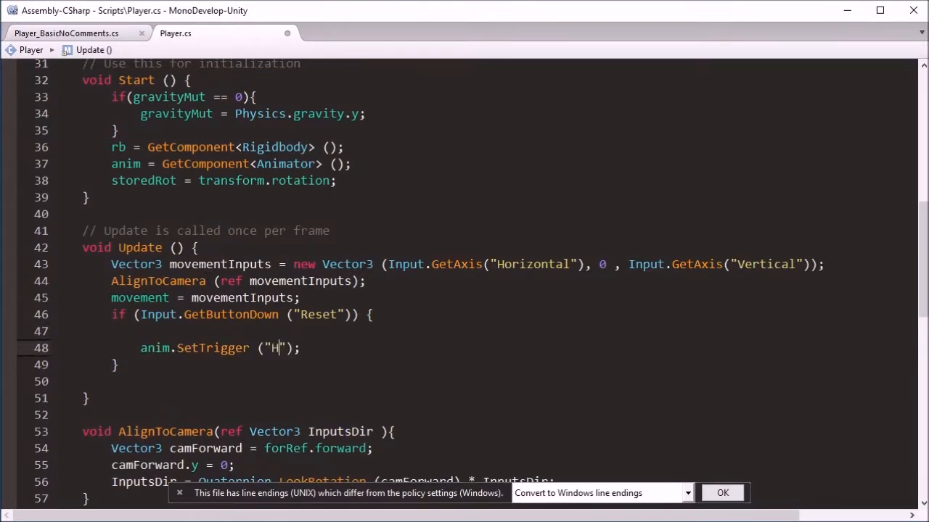
text(butt)
Step: Switch back to Unity, start Play mode and test SimpleRob's headbutt between moves, watching the Animator states
key(alt+Tab)
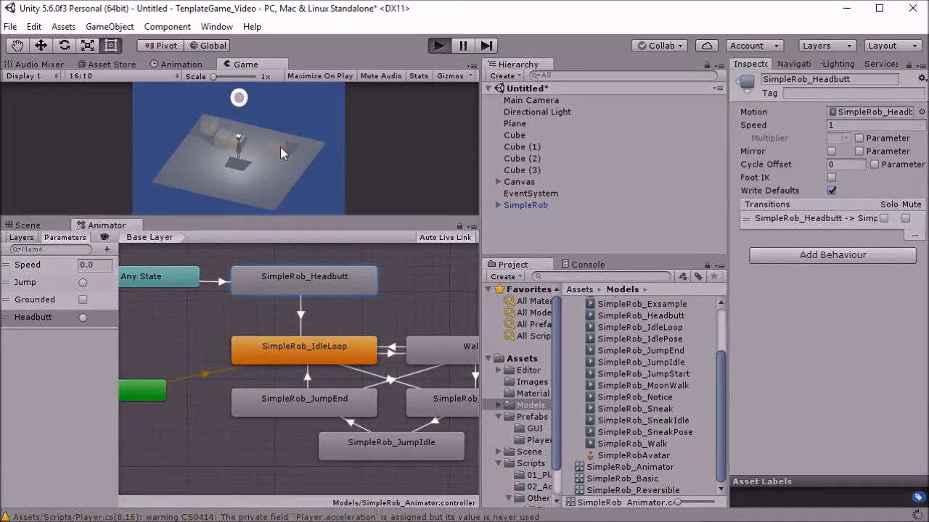
key(ctrl+p)
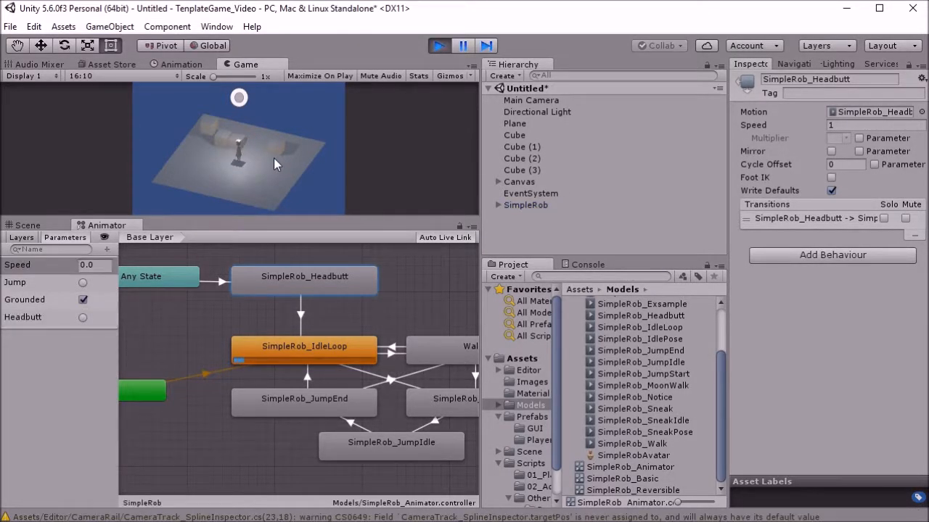
key(s)
click(274, 158)
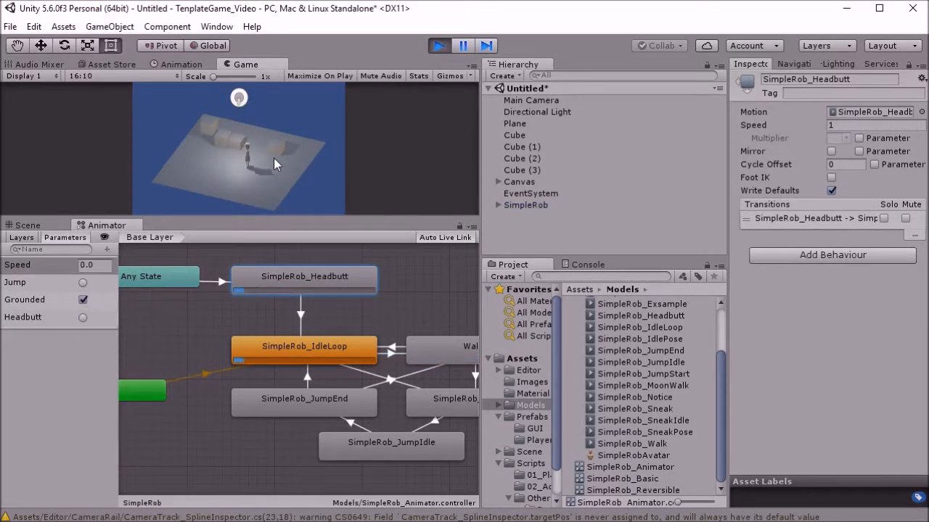
click(273, 158)
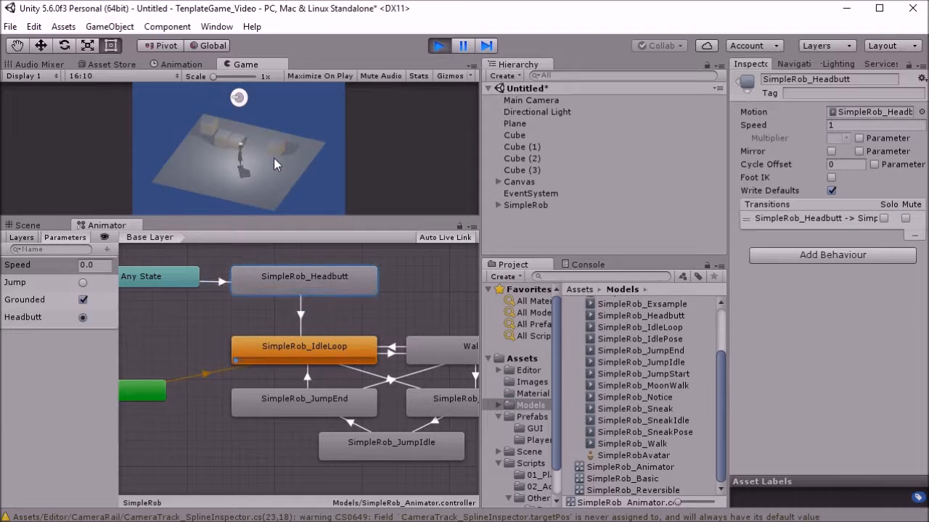
key(d)
click(274, 158)
key(a)
click(274, 158)
key(s)
key(d)
click(273, 158)
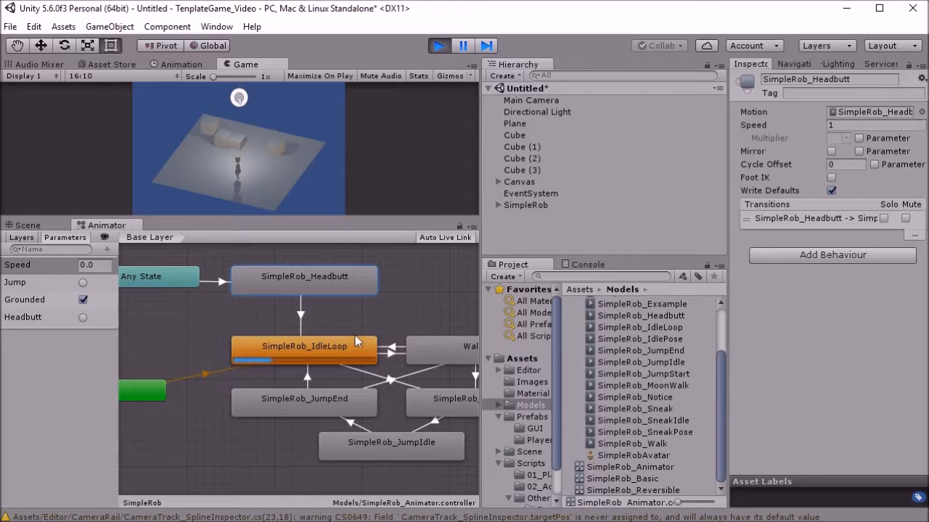
key(a)
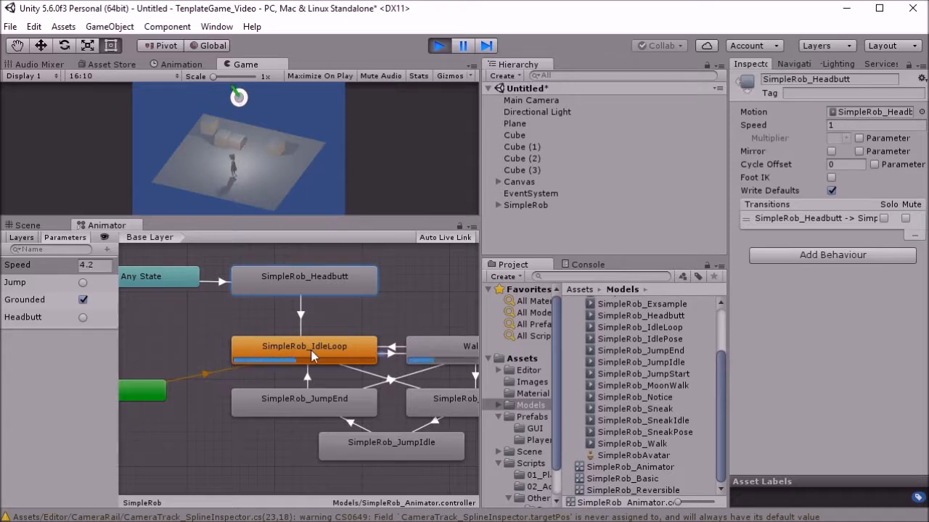
key(ctrl)
key(space)
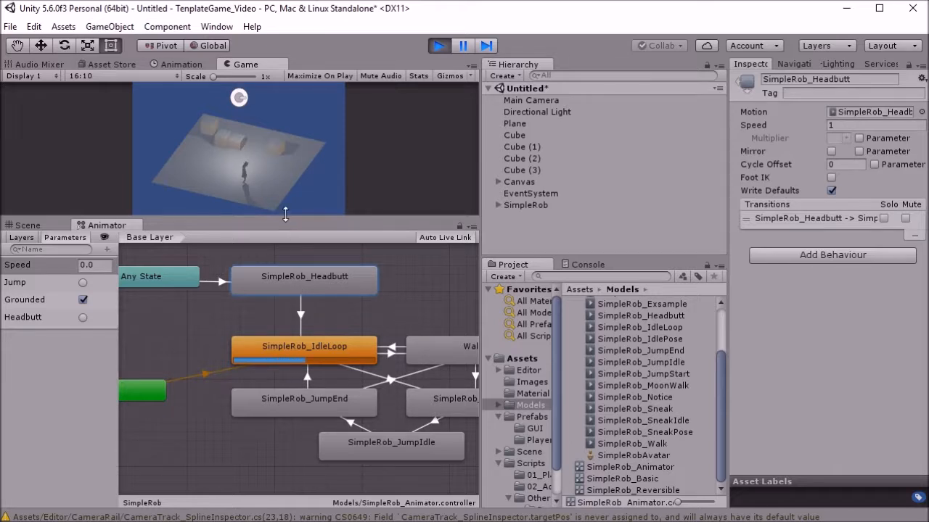
Step: Enlarge the Game view to watch SimpleRob move around the plane, and stop Play mode
drag(285, 221, 350, 438)
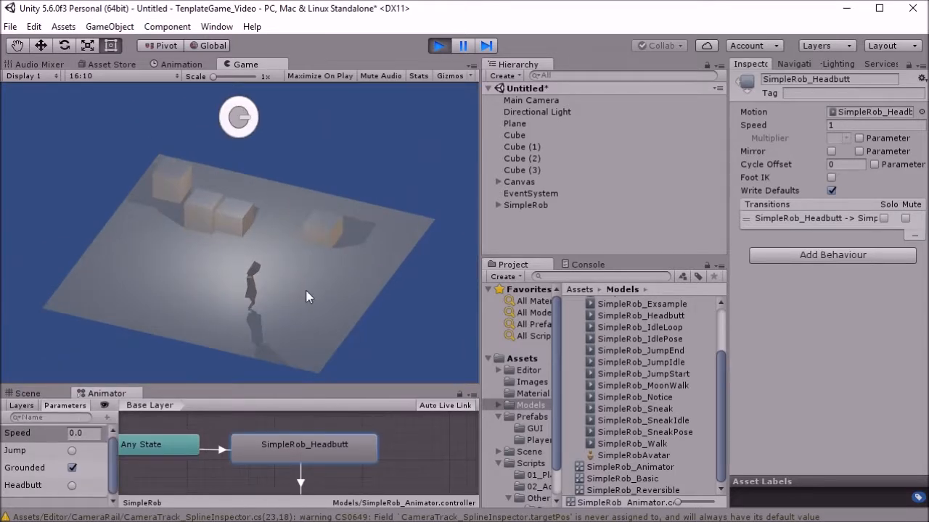
key(Up)
key(Left)
key(Down)
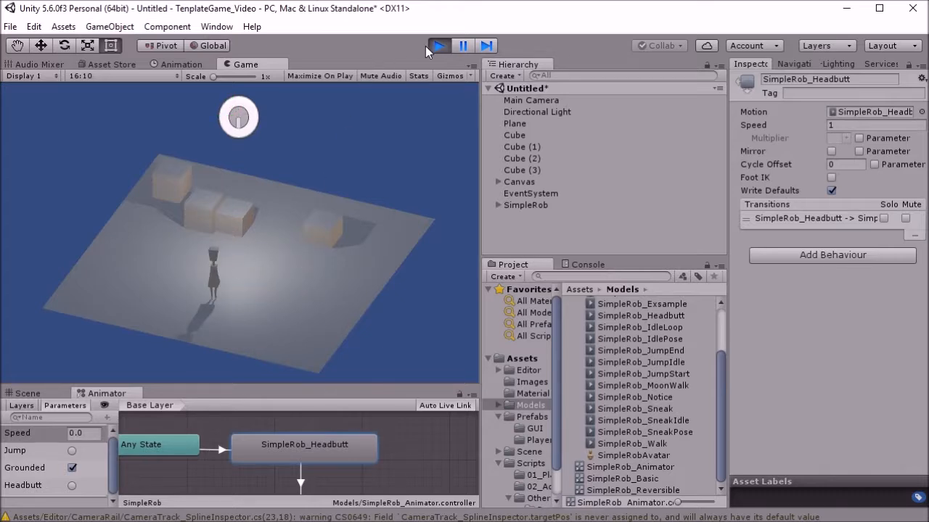
click(436, 47)
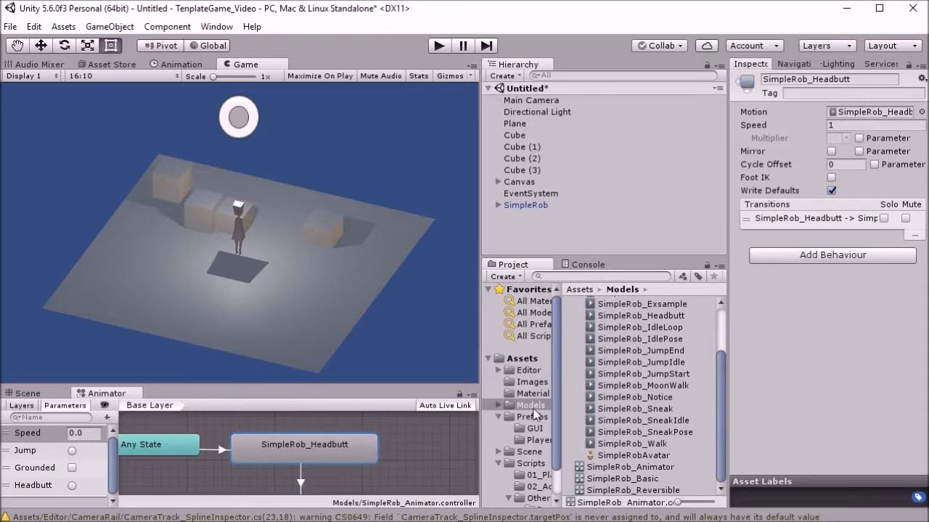
Step: Save the scene as Exsample in the Scene folder
click(10, 26)
click(29, 81)
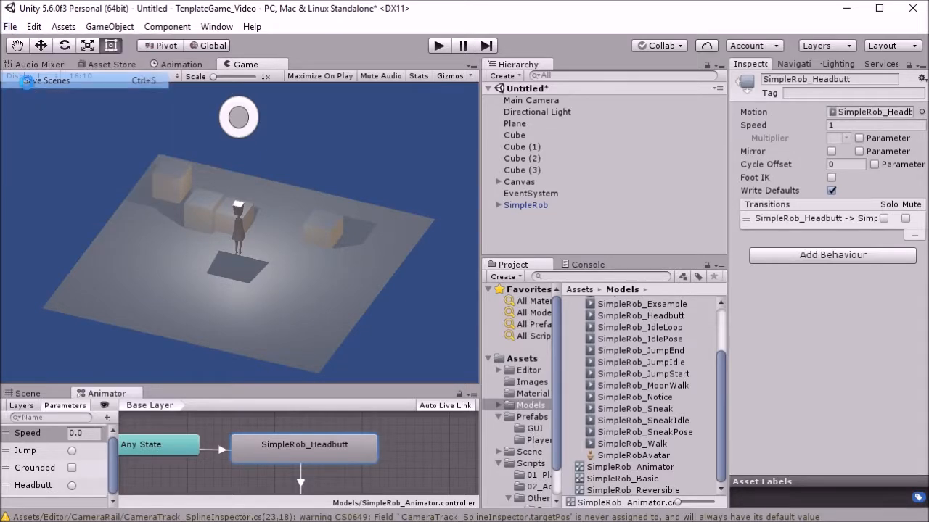
double_click(182, 177)
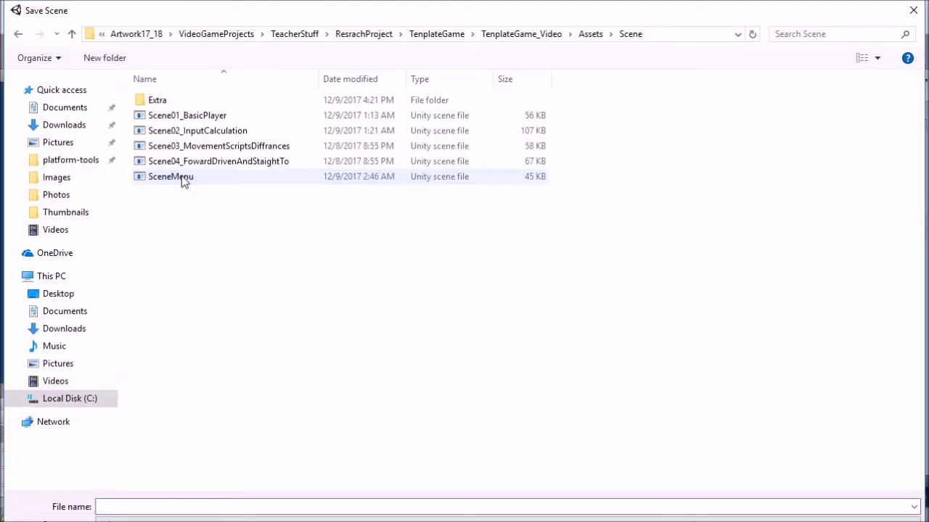
click(134, 506)
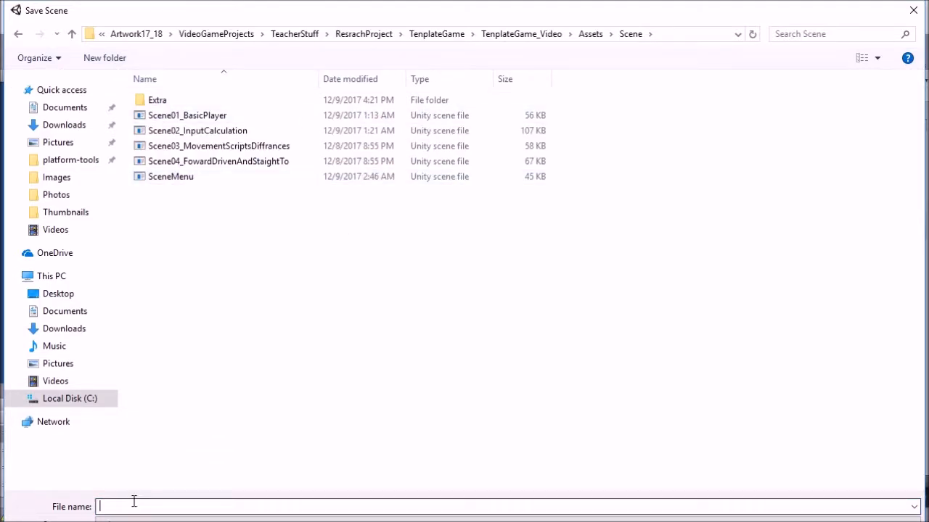
text(Exsample)
key(Return)
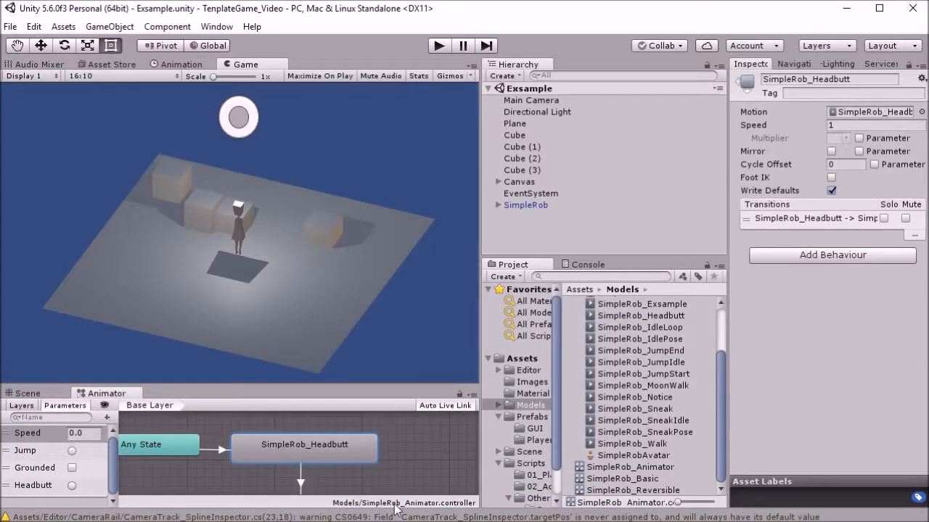
Step: Create a SimpleRob prefab in the Prefabs folder from the SimpleRob object in the Hierarchy
scroll(543, 446, down, 1)
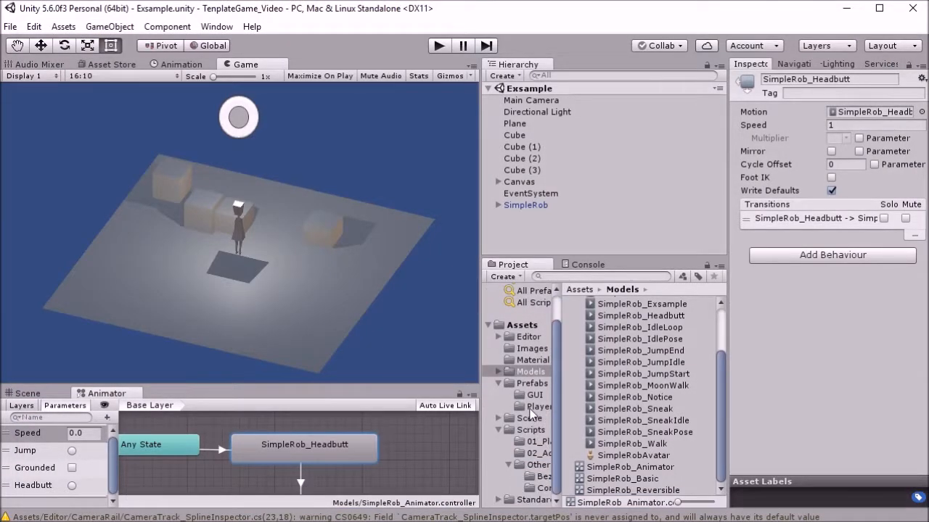
click(532, 383)
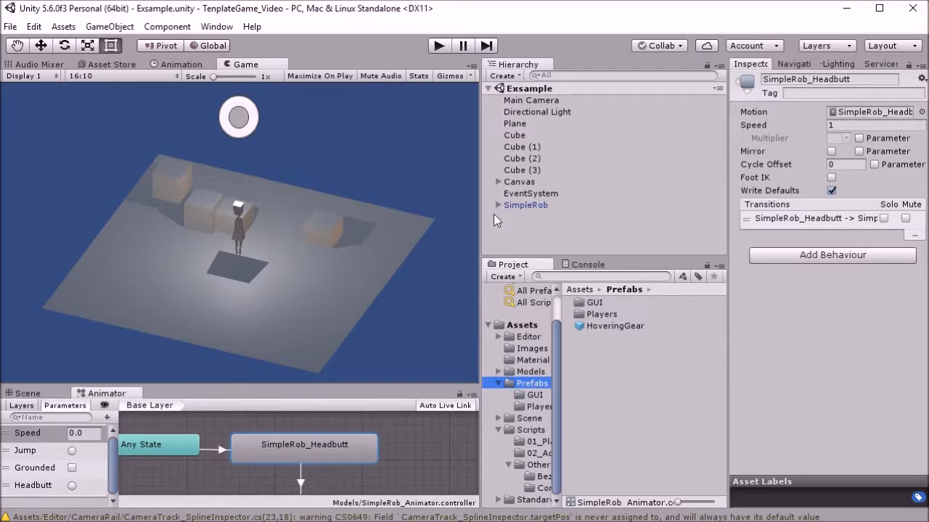
drag(534, 208, 603, 365)
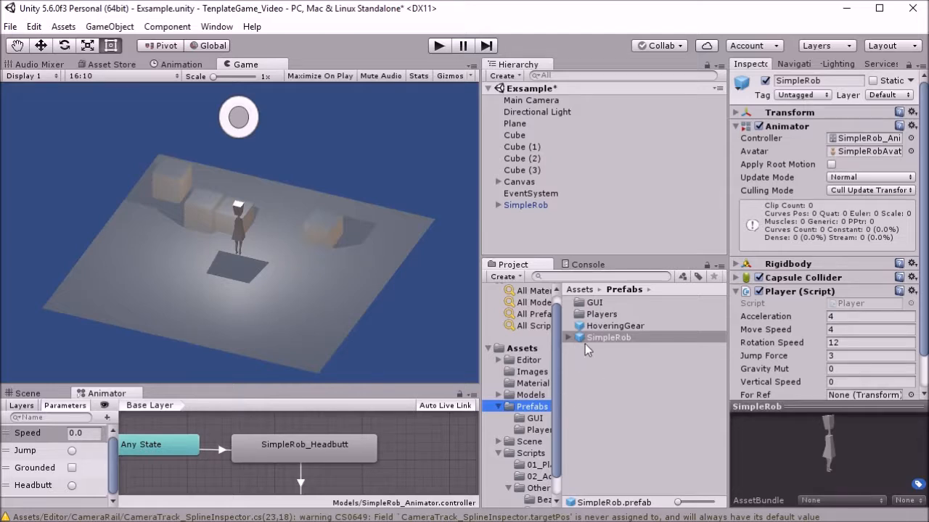
click(589, 339)
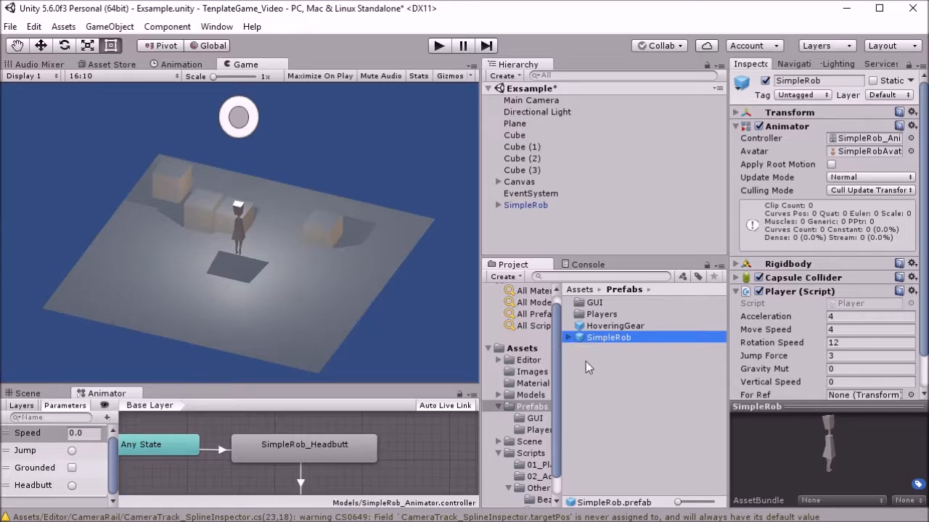
Step: Open the Scene01_BasicPlayer scene from the Scene folder
click(529, 441)
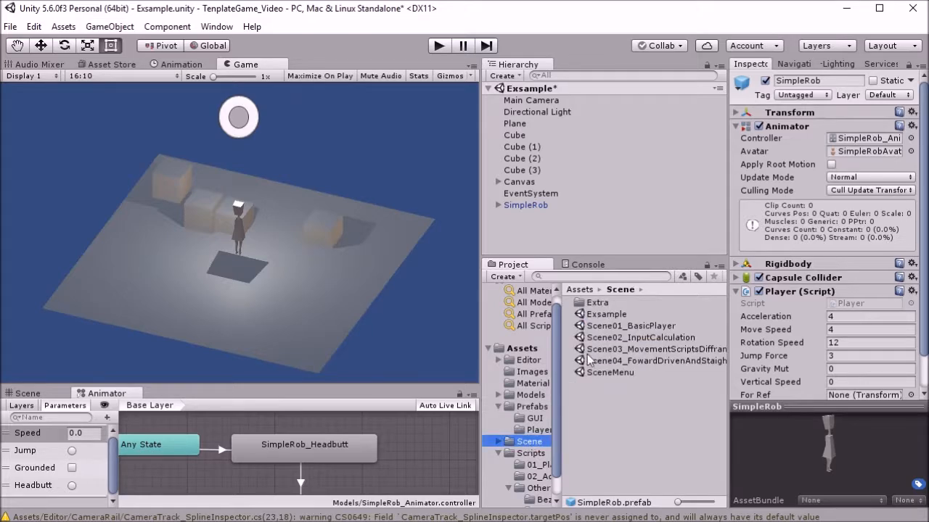
double_click(616, 325)
click(447, 300)
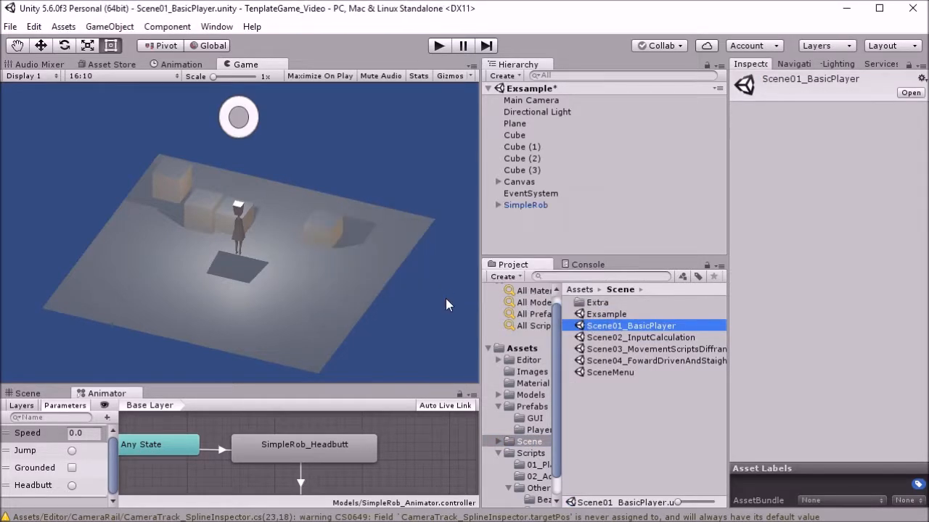
Step: Play-test the Scene01_BasicPlayer scene, walking and jumping the player around the stairs and hovering gears
click(438, 45)
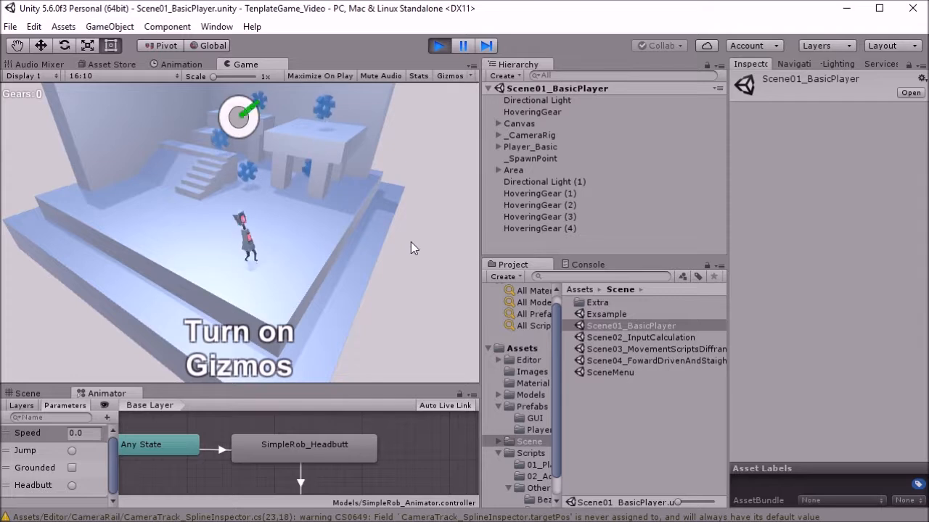
key(w)
key(a)
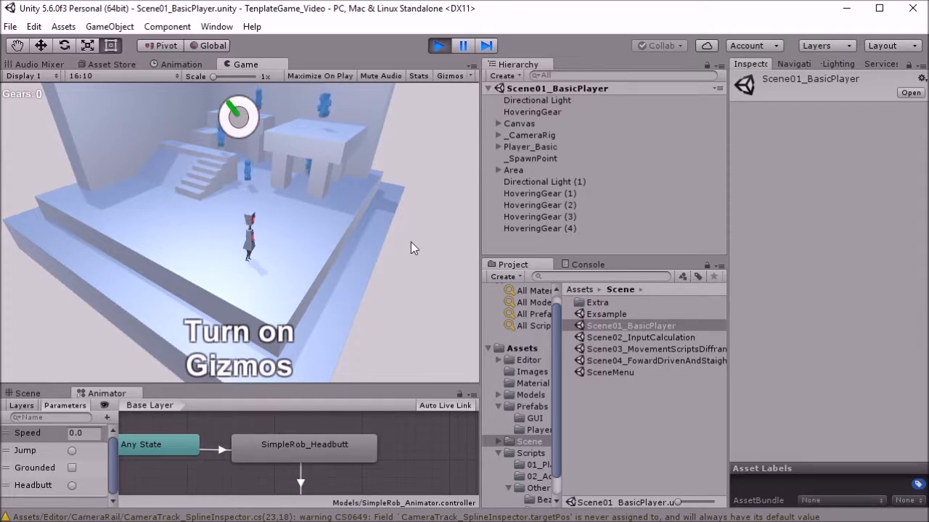
key(space)
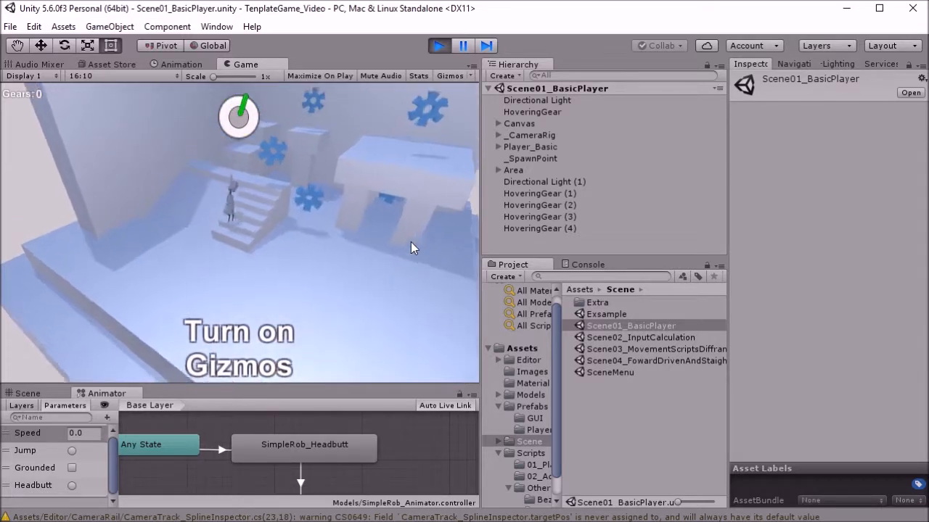
key(s)
key(a)
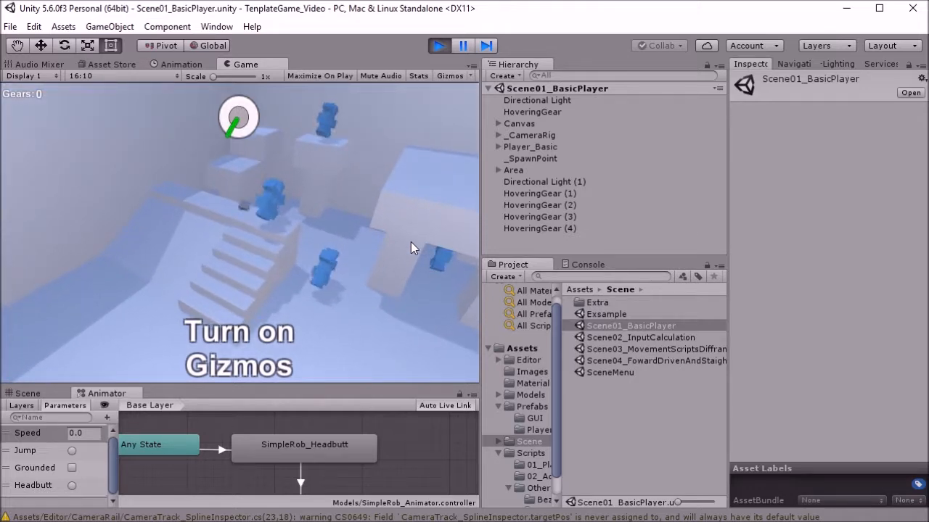
key(d)
key(a)
key(w)
key(space)
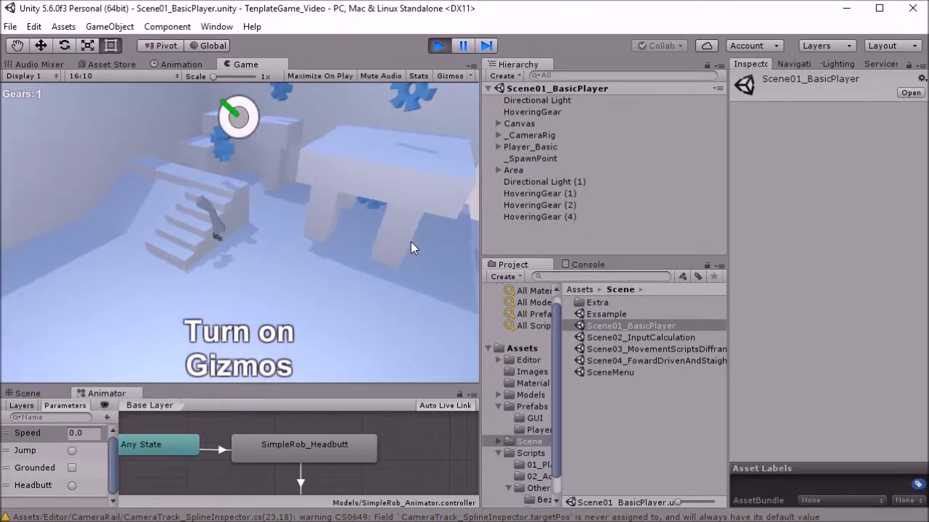
key(w)
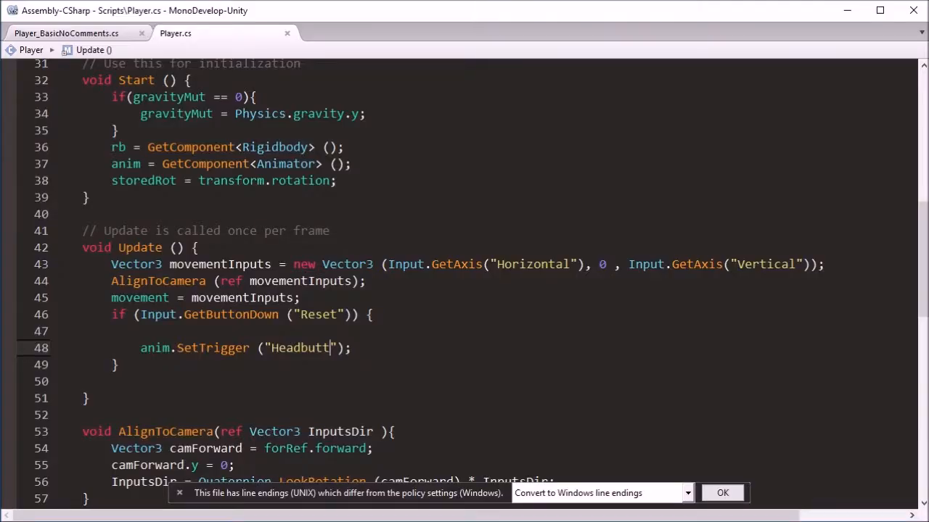
Step: Switch to MonoDevelop, open Player_Basic.cs and highlight the grounded check and jump code on lines 62 to 77
drag(3, 29, 339, 45)
click(298, 225)
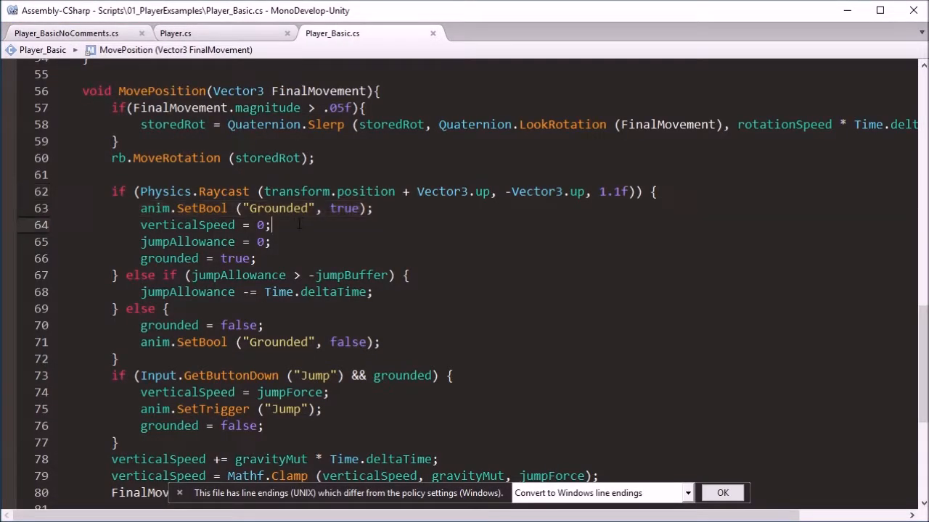
scroll(244, 193, down, 1)
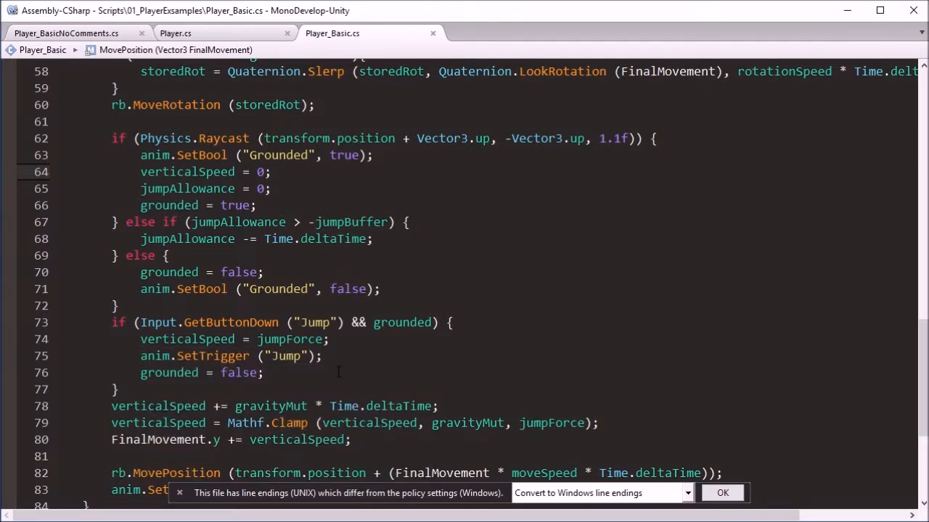
drag(239, 390, 45, 145)
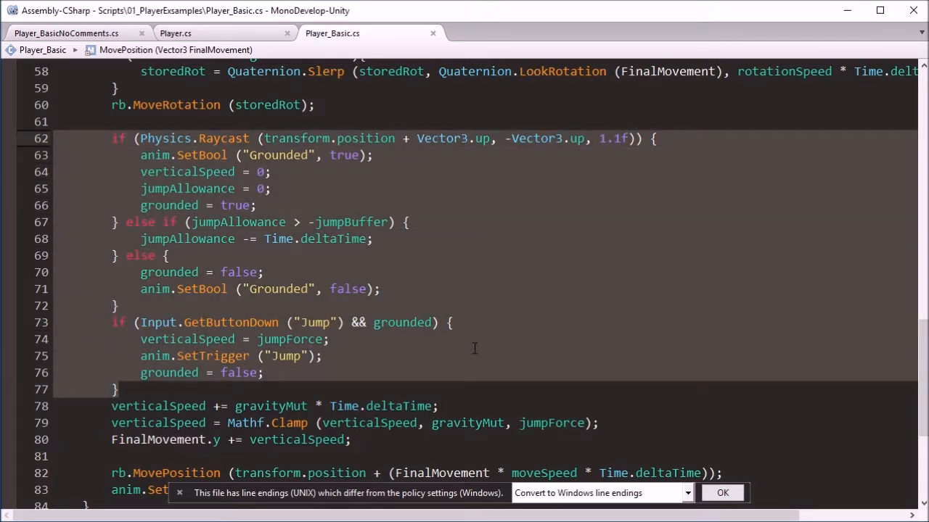
Step: Examine the Update, AlignToCamera and FixedUpdate code in Player.cs for comparison with Player_Basic.cs
click(176, 33)
scroll(465, 276, up, 1)
scroll(464, 276, down, 5)
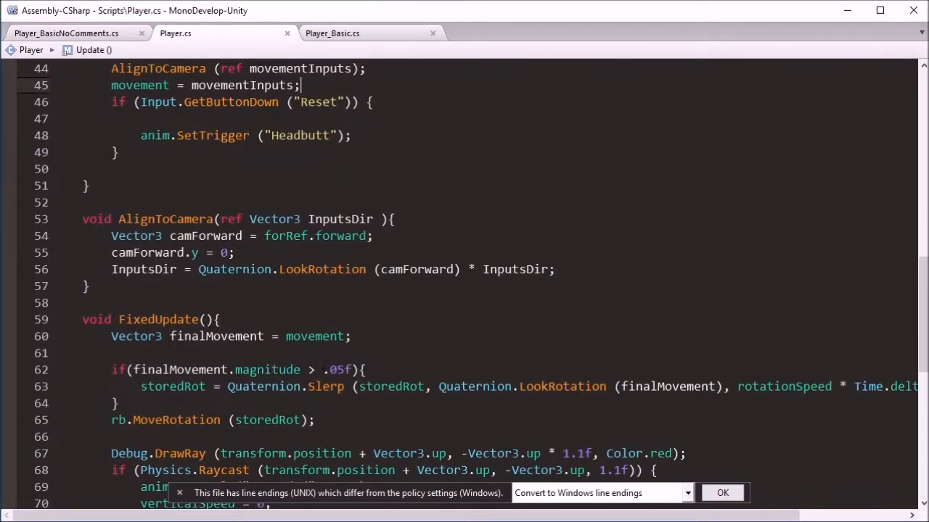
scroll(324, 369, down, 6)
scroll(357, 319, up, 12)
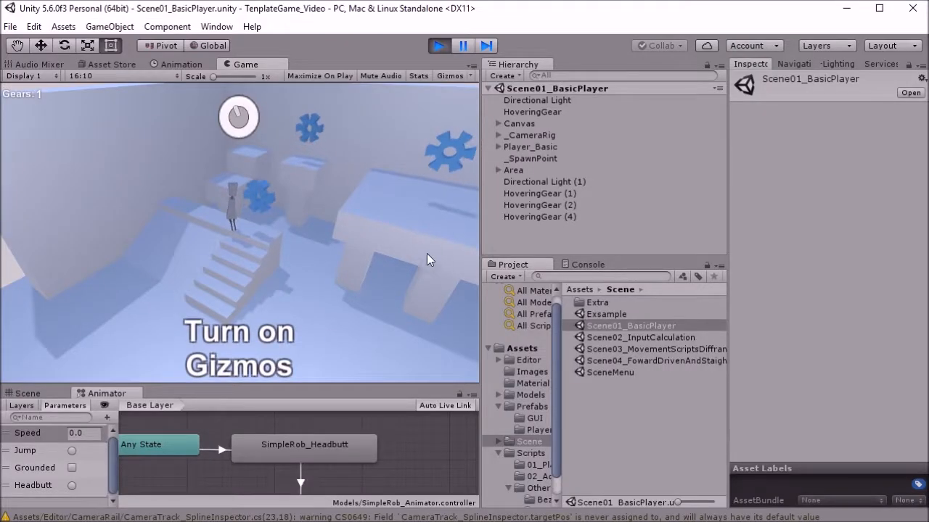
Step: Return to the running game in Unity and move the player off the stairs with a jump and across the floor
key(d)
key(s)
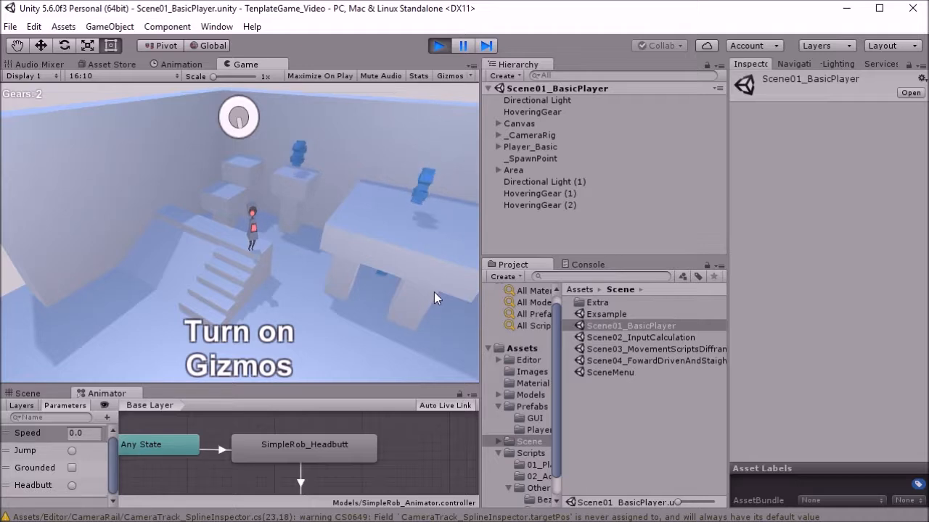
key(d)
key(space)
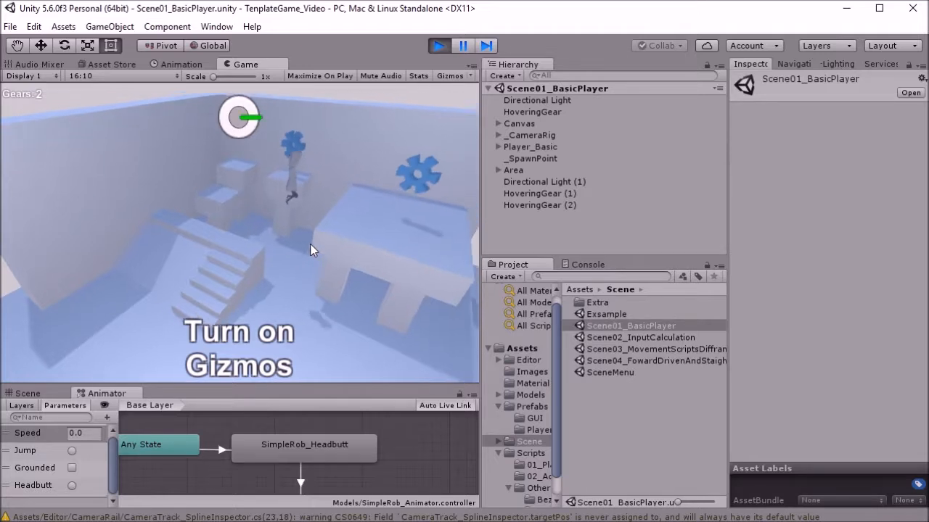
key(s)
key(d)
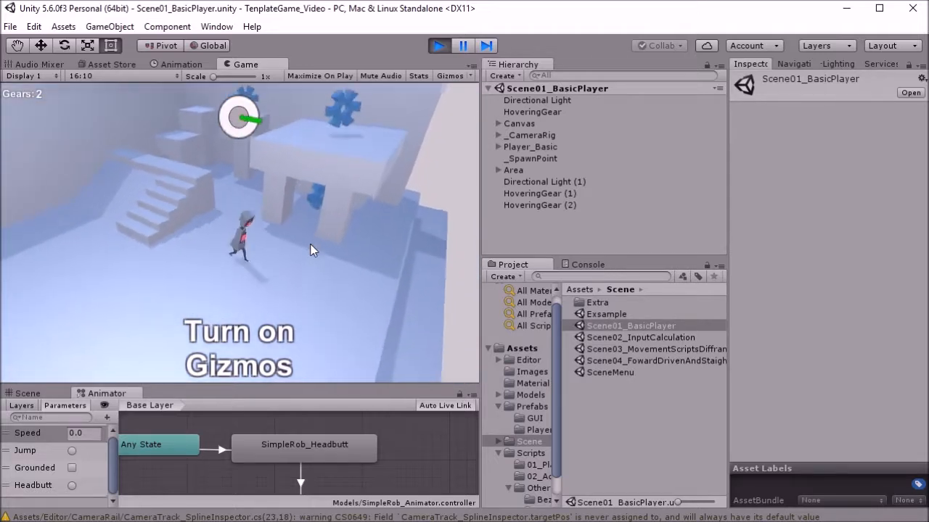
key(s)
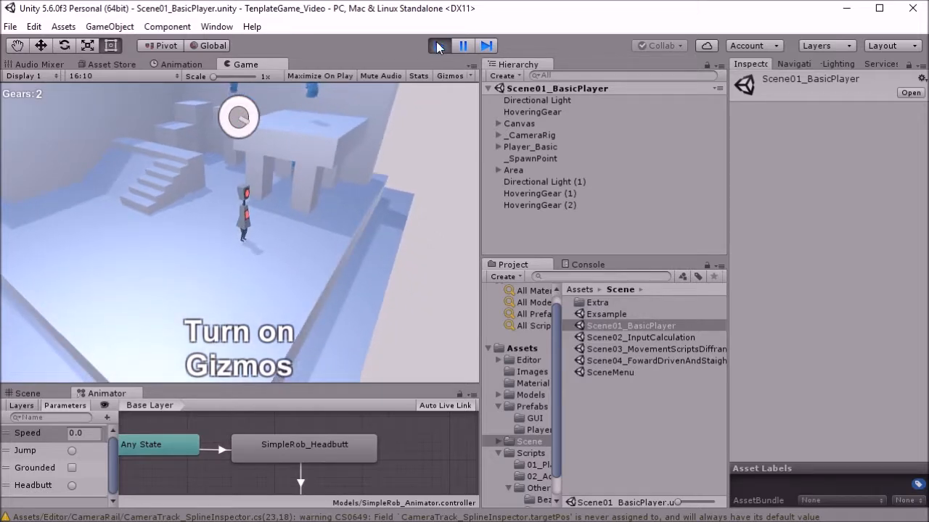